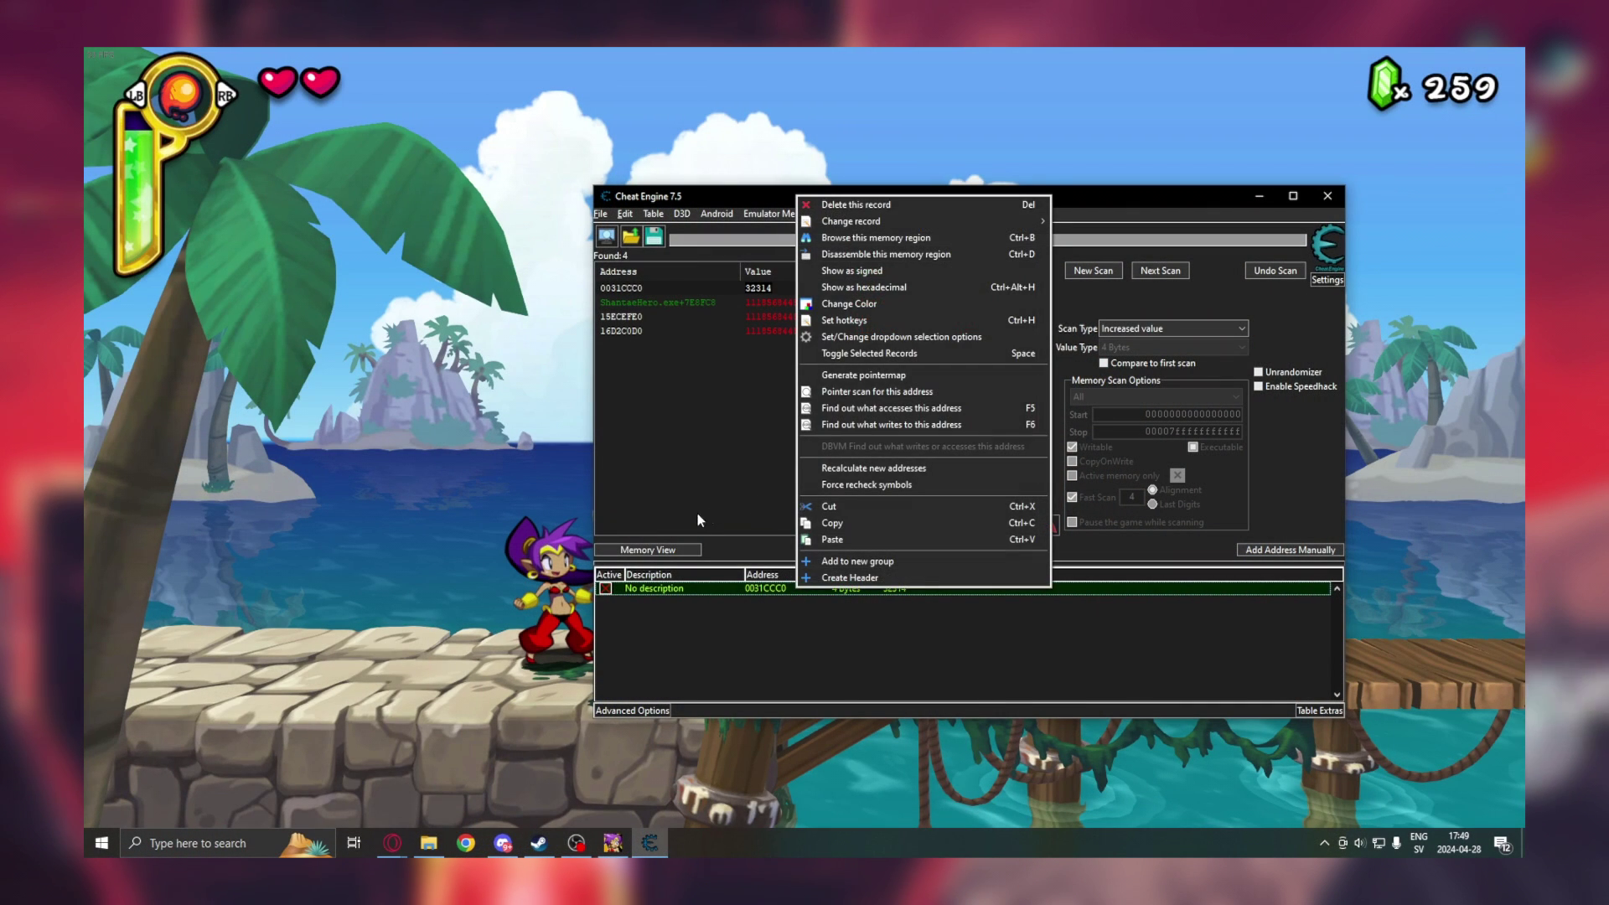
Delete the 0031CCC0 record from the cheat table and switch to the game
click(846, 205)
click(844, 445)
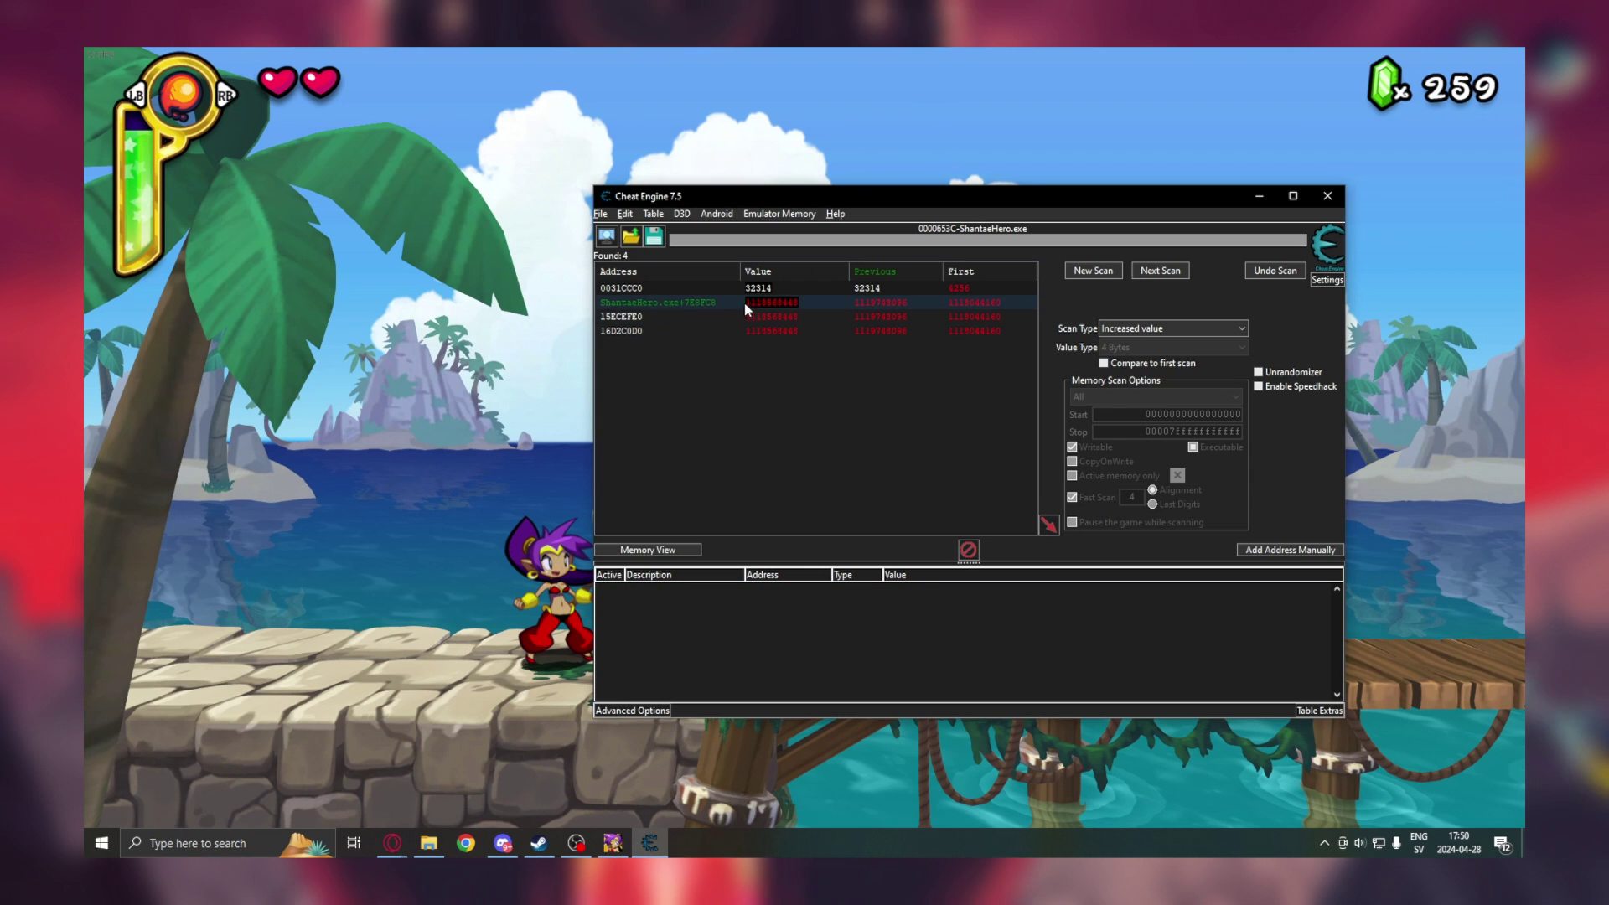
click(560, 546)
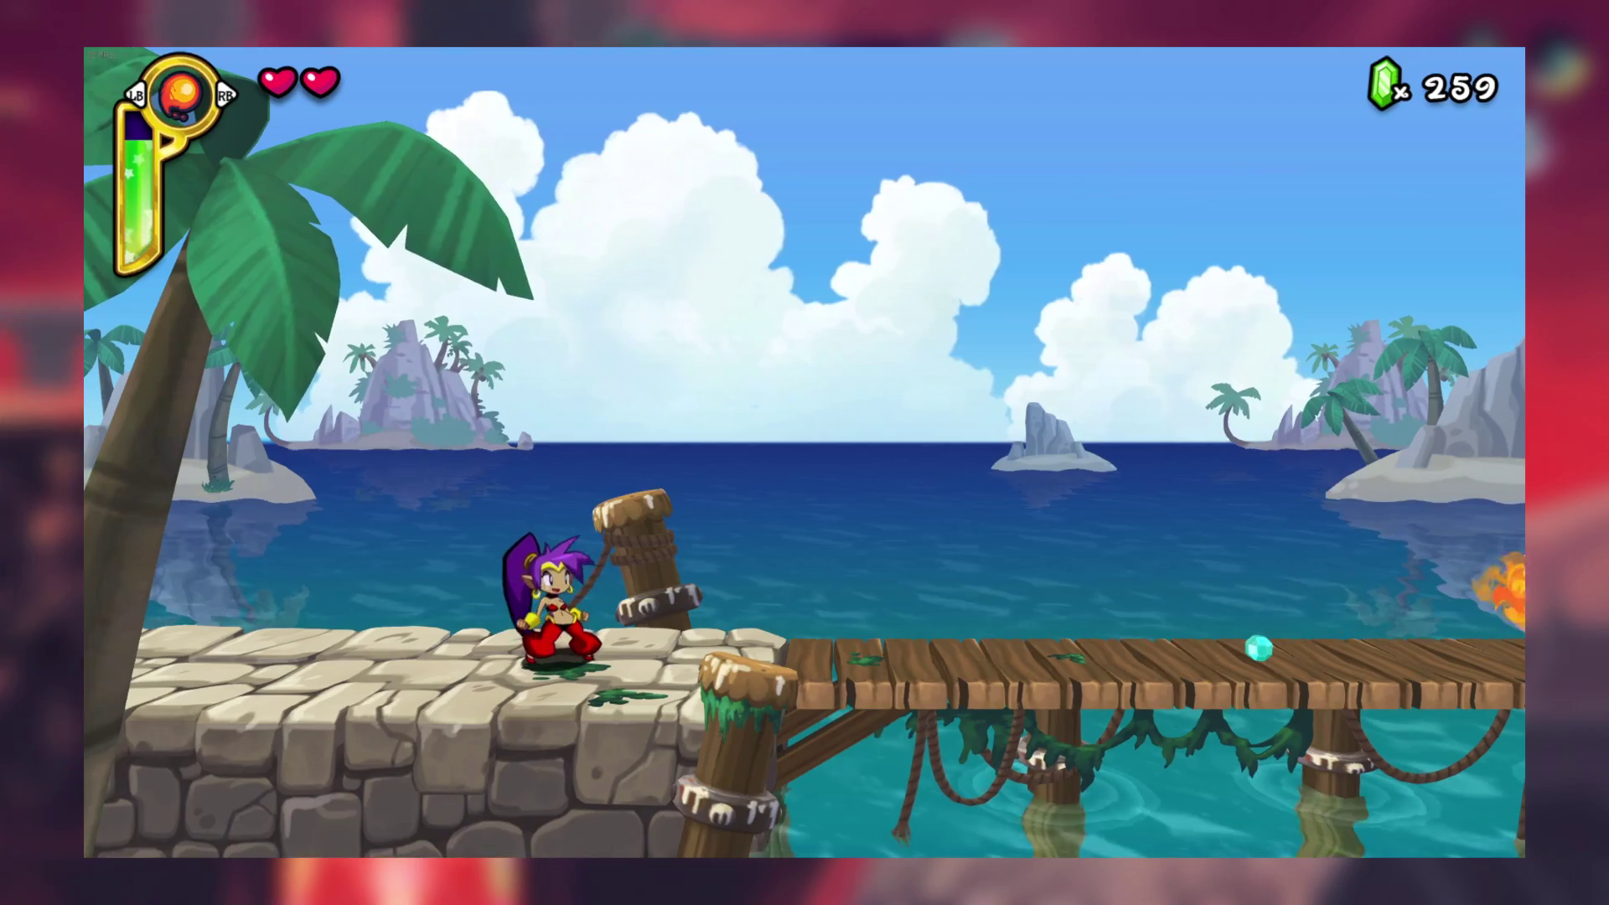
key(alt+Tab)
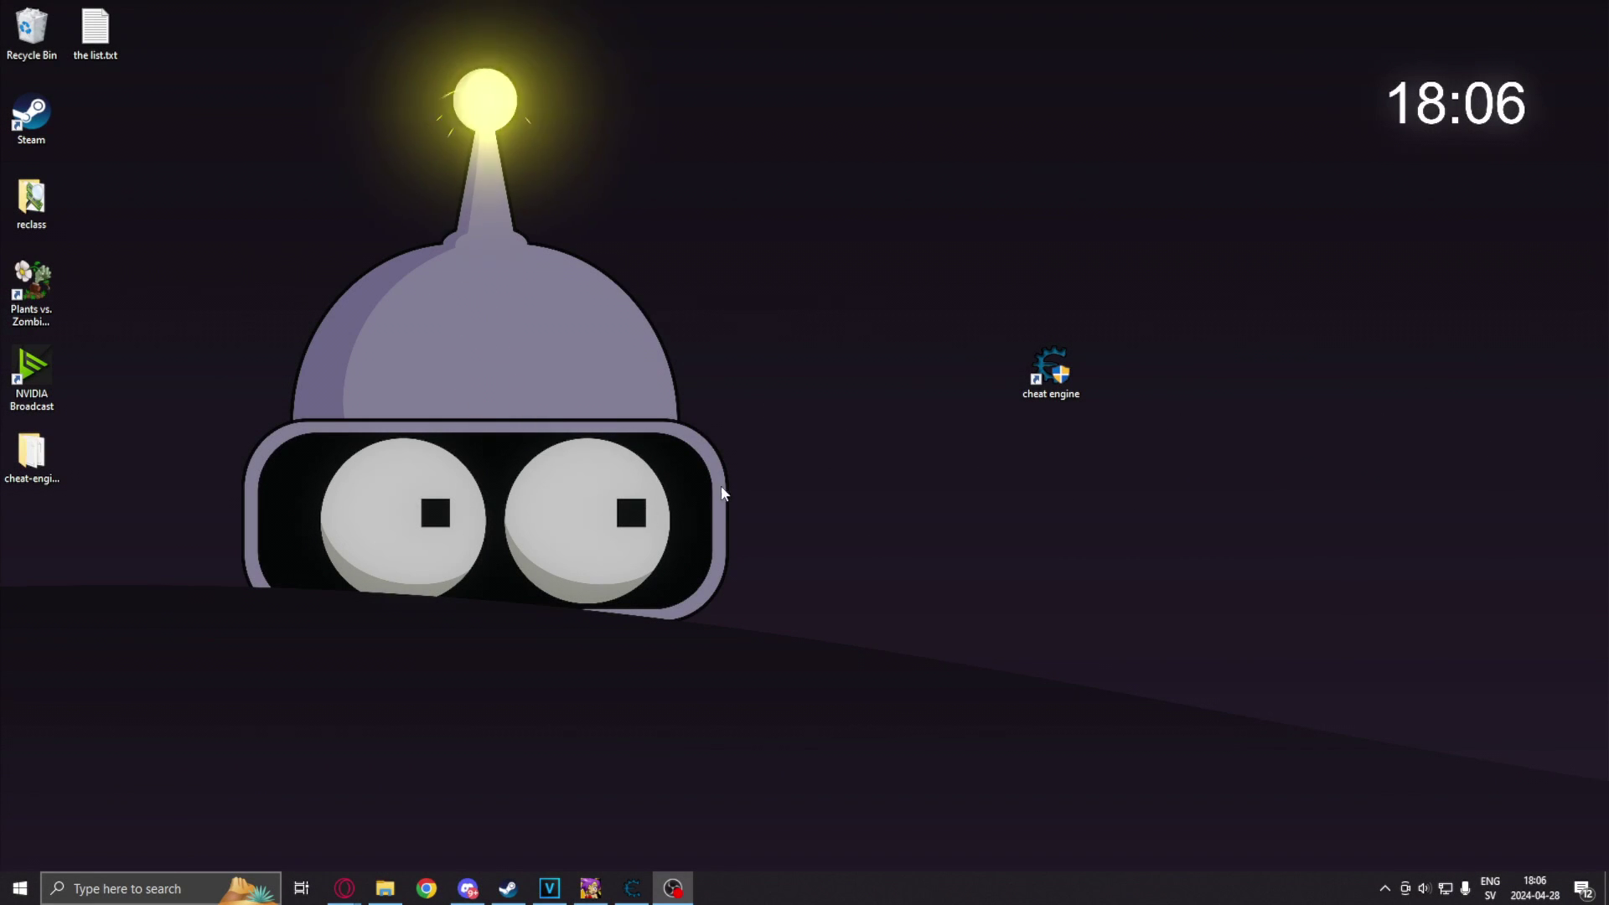
Bring up the Cheat Engine window containing the fireball record, reposition it, and return to the game
click(630, 895)
mouse_move(925, 120)
mouse_down()
mouse_move(912, 137)
mouse_move(908, 99)
mouse_up()
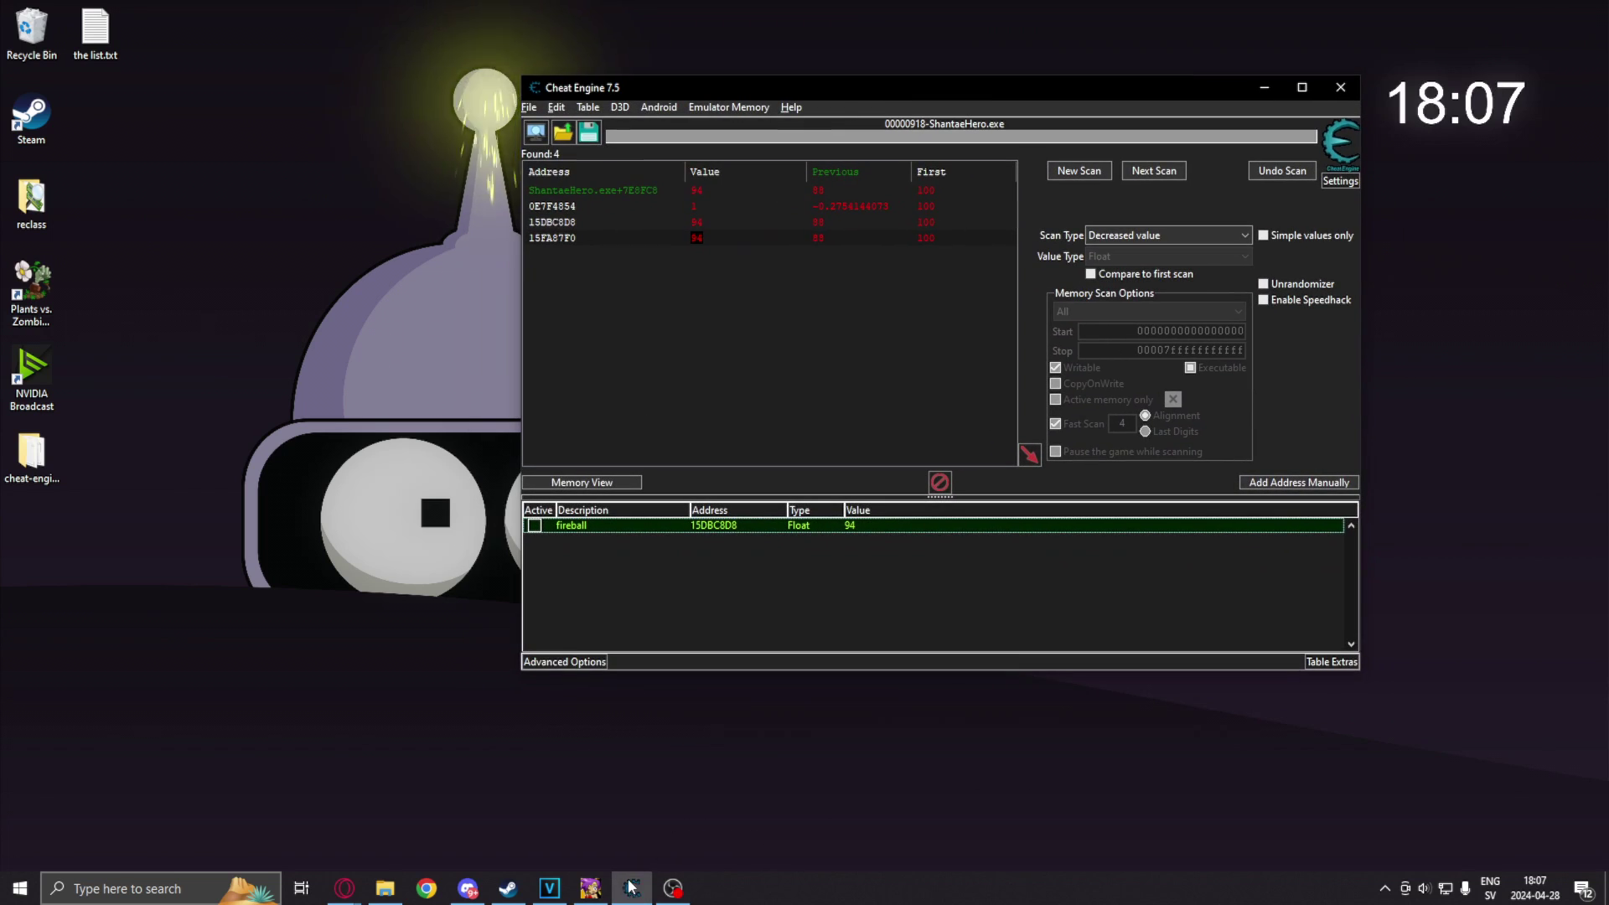
key(alt+Tab)
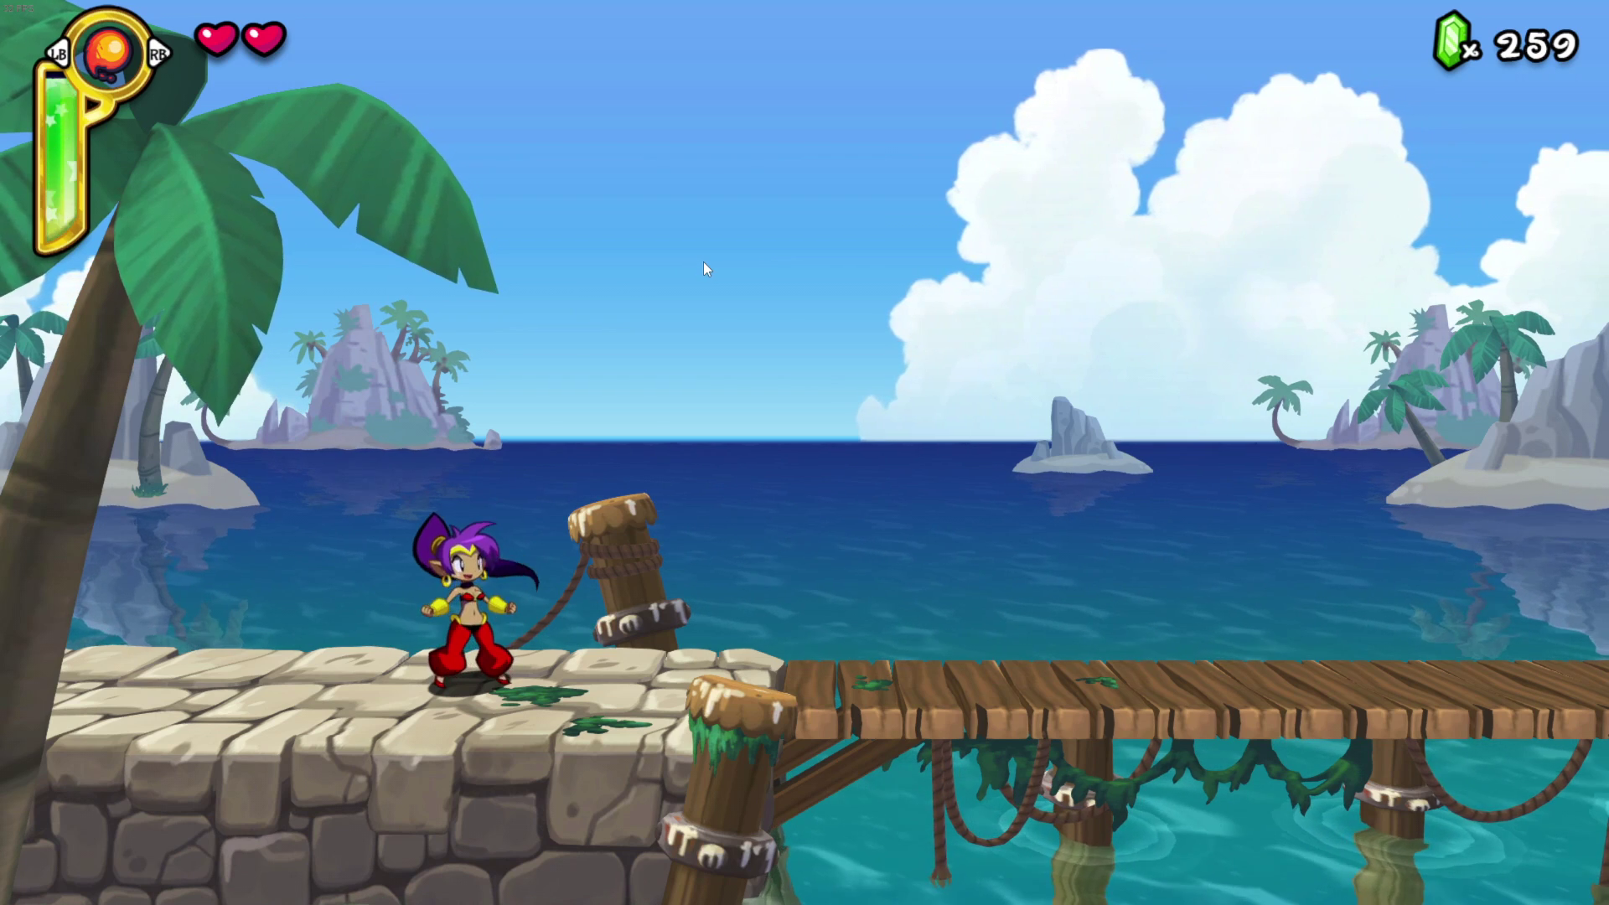
key(Left)
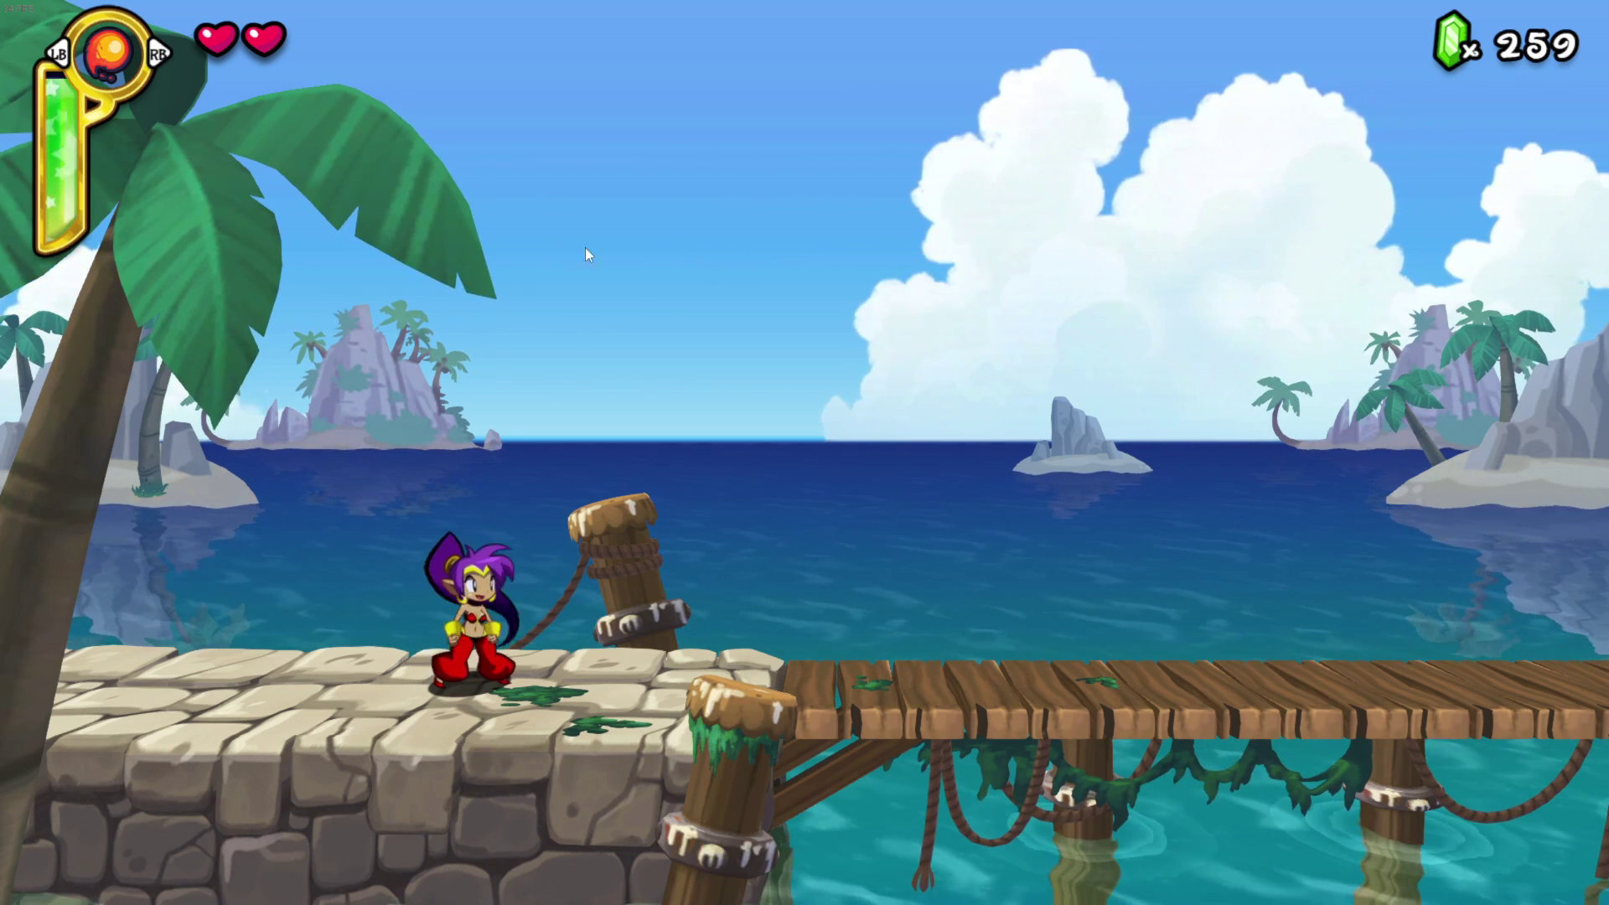
key(Right)
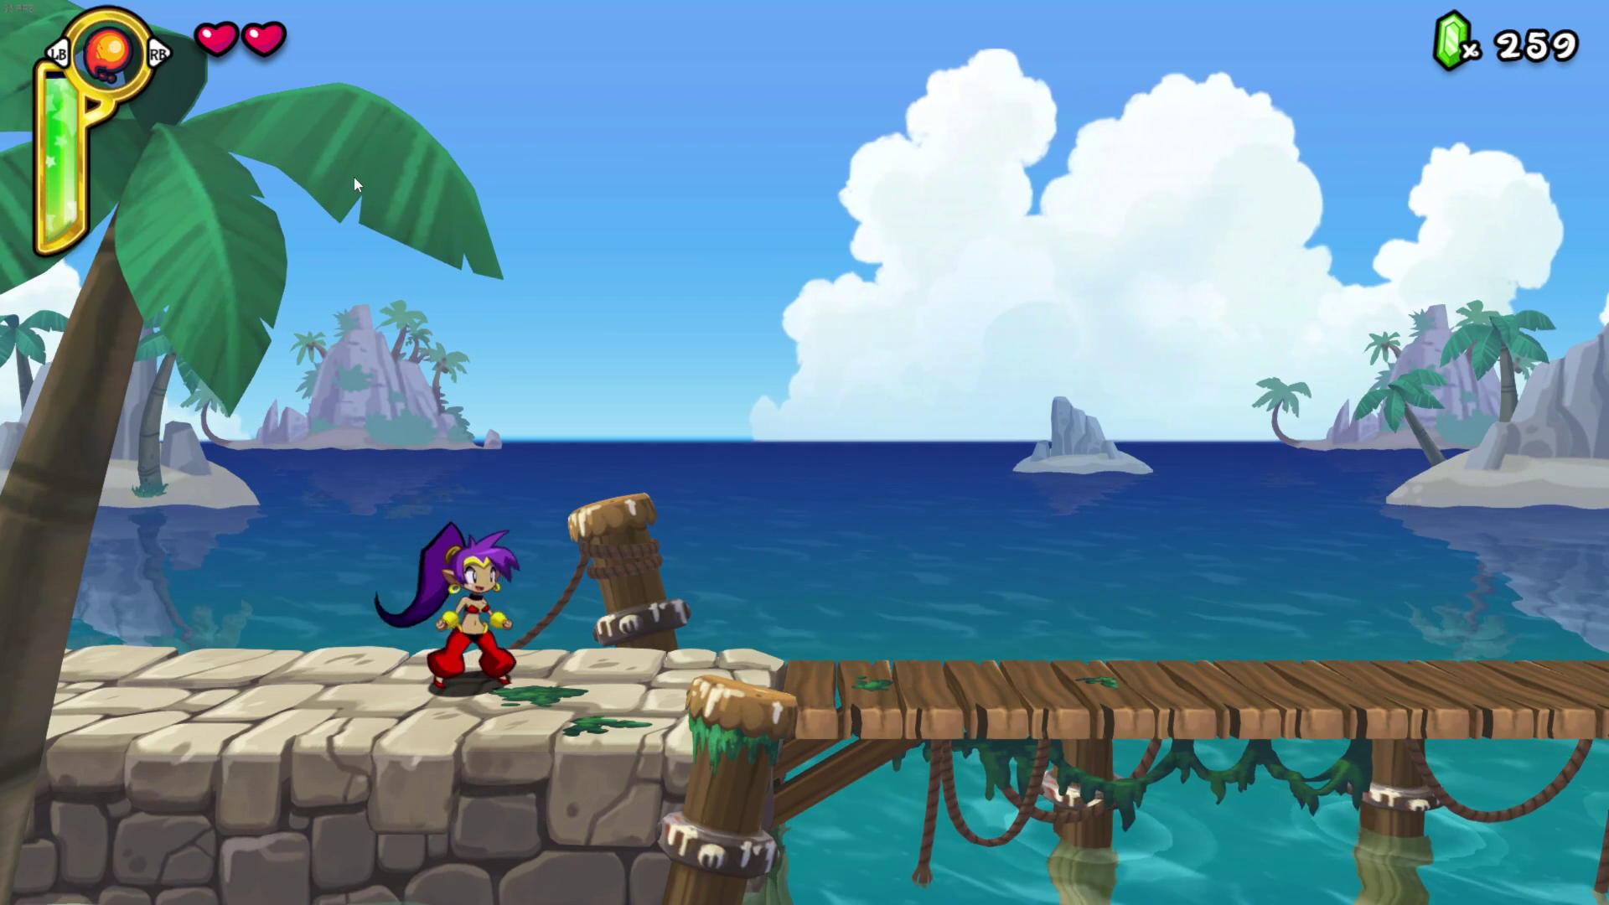
key(space)
key(Right)
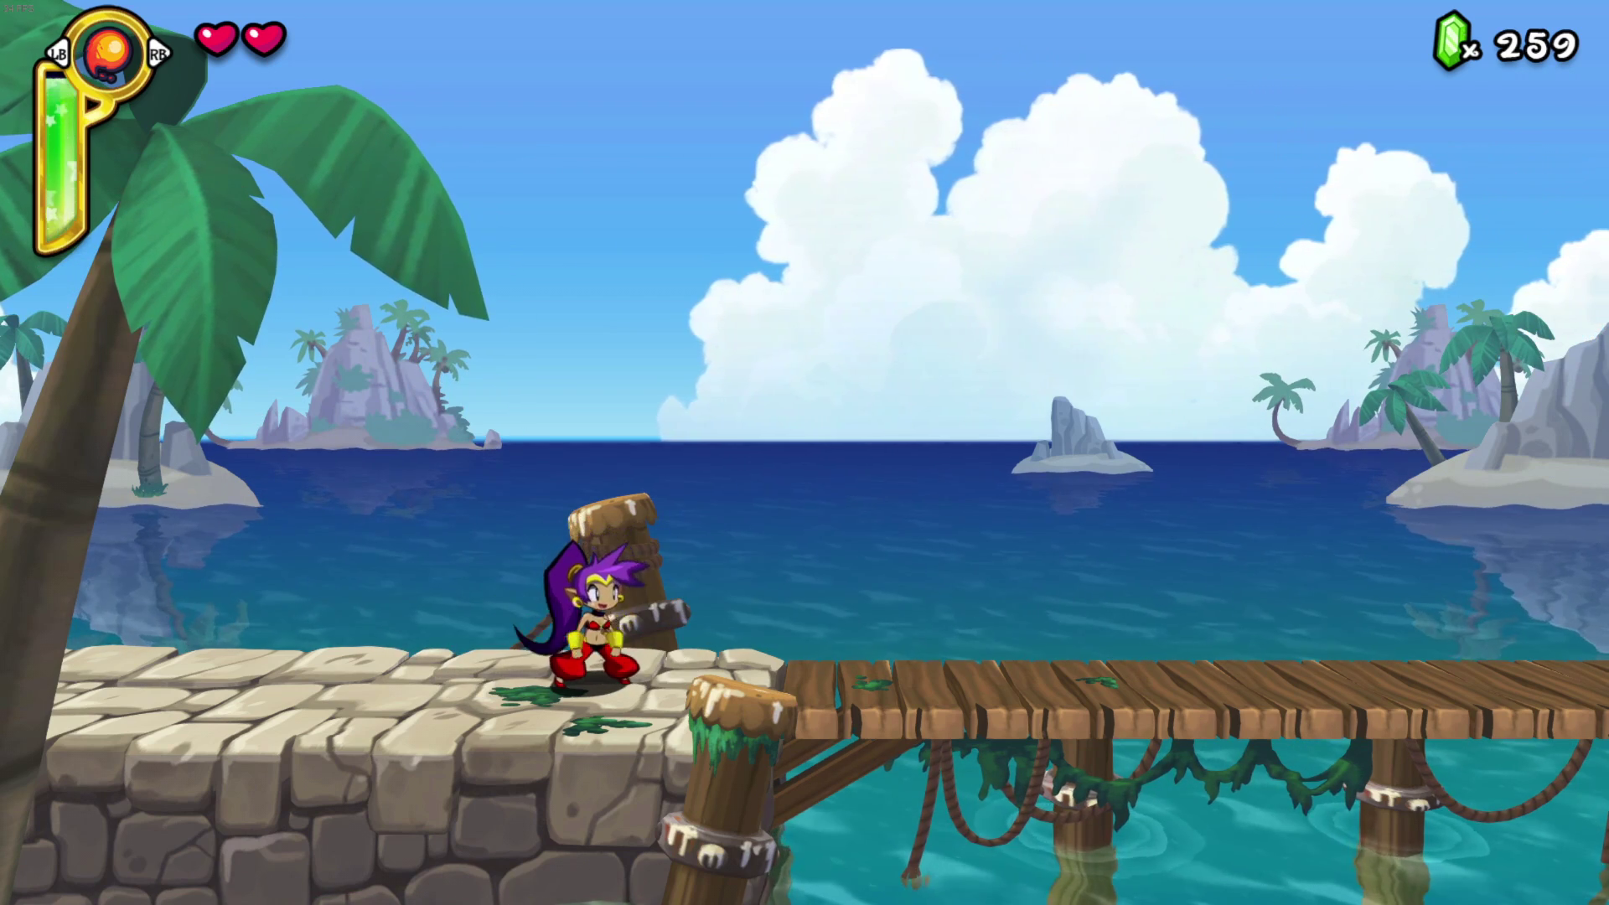
key(space)
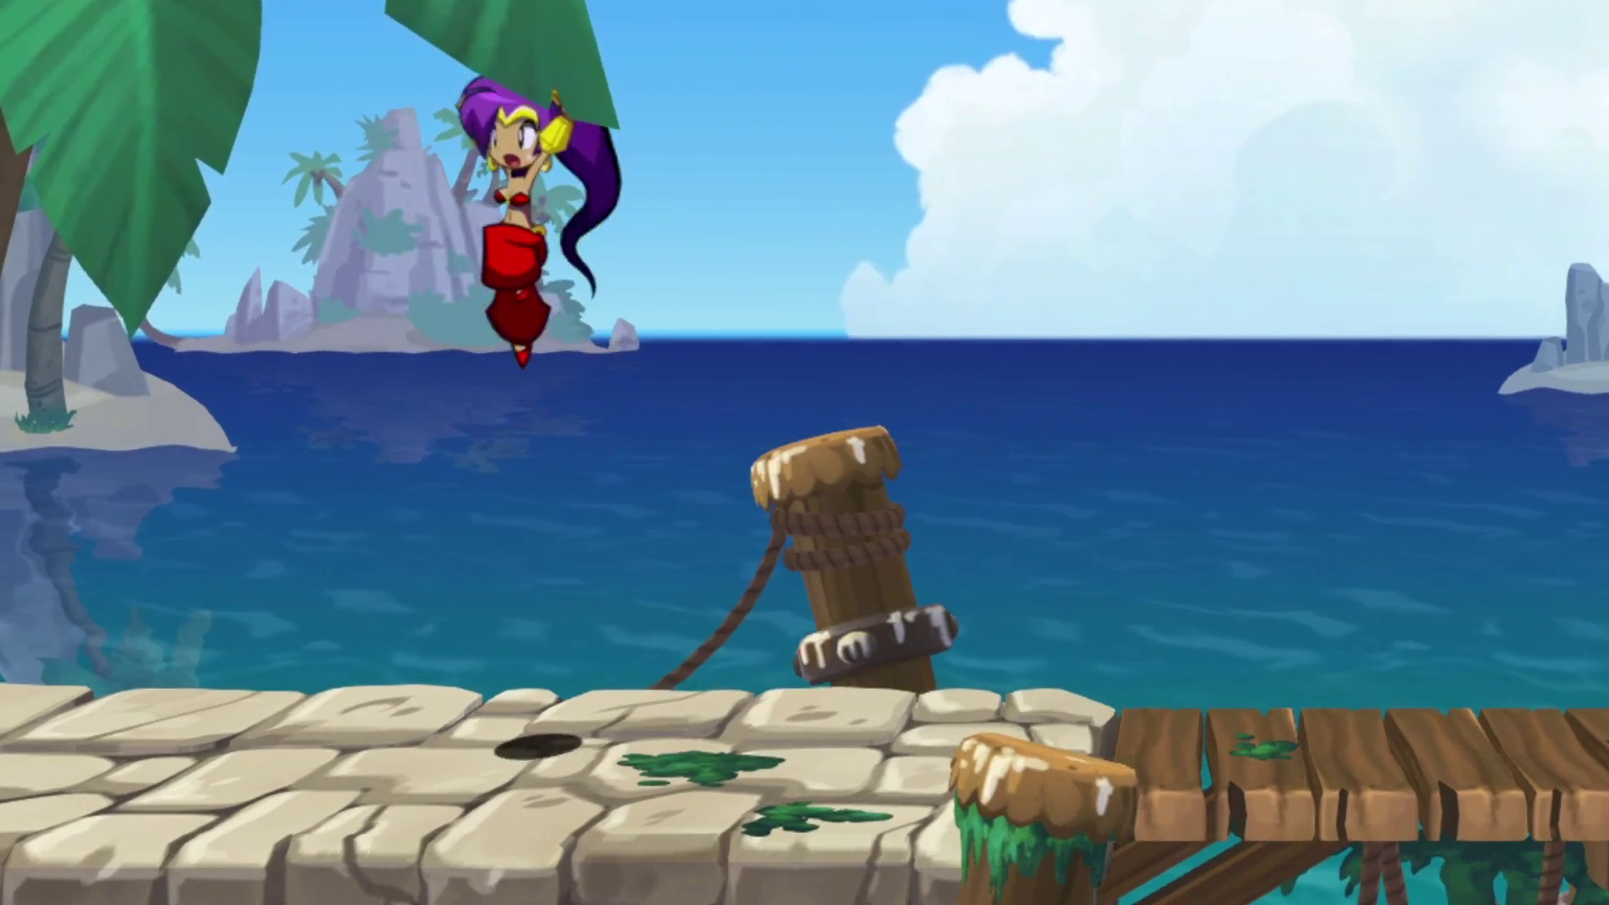
key(Left)
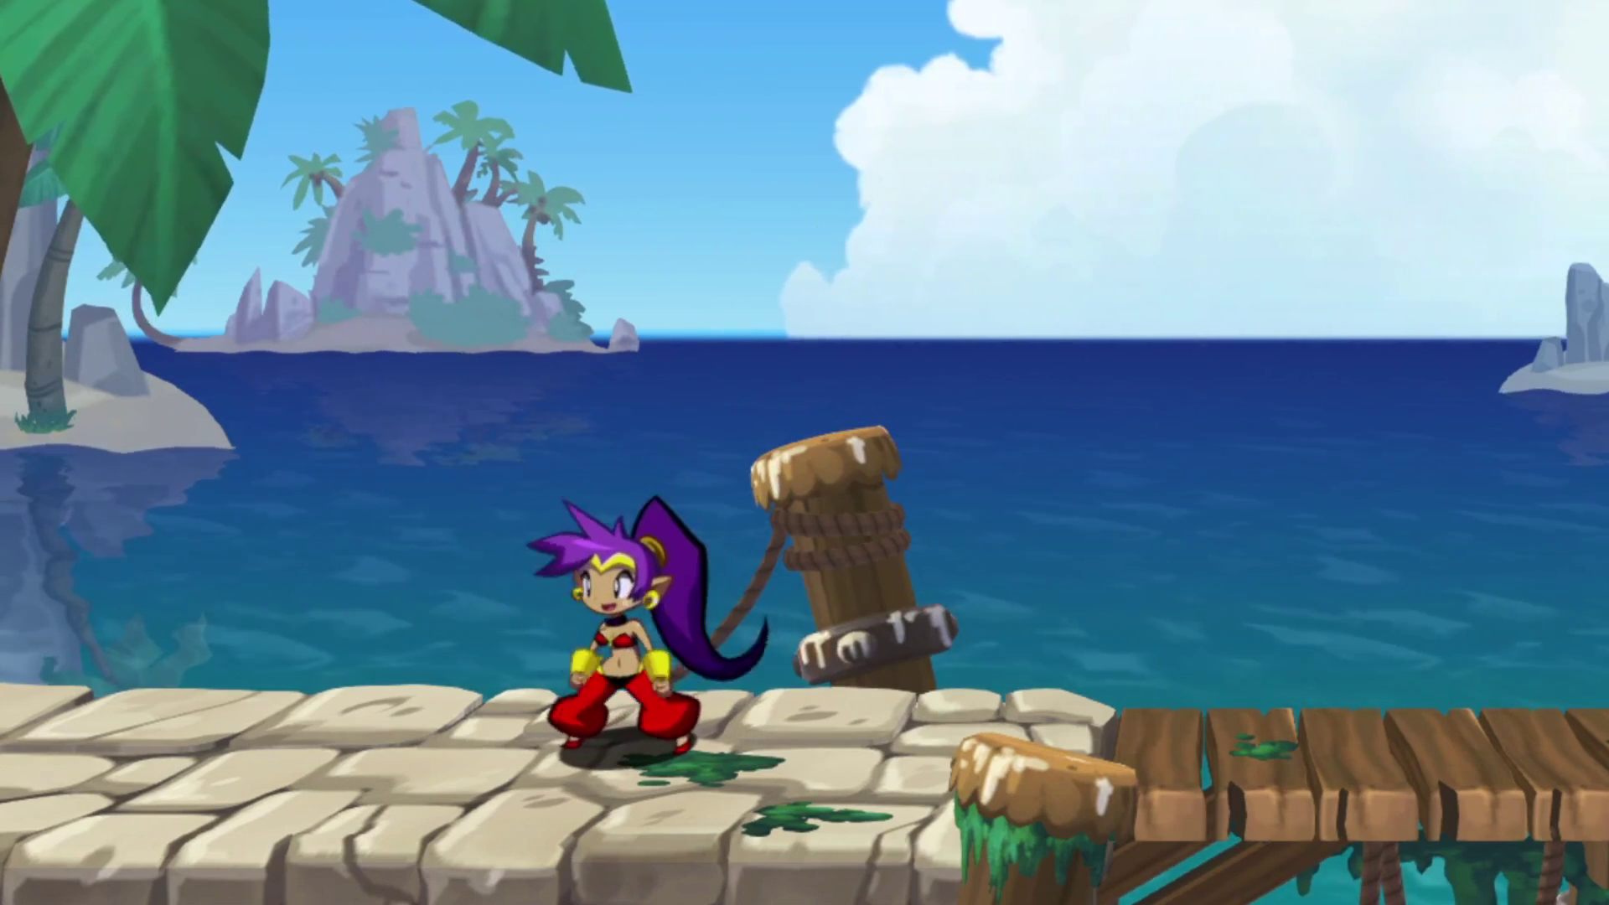
key(Right)
key(Right)
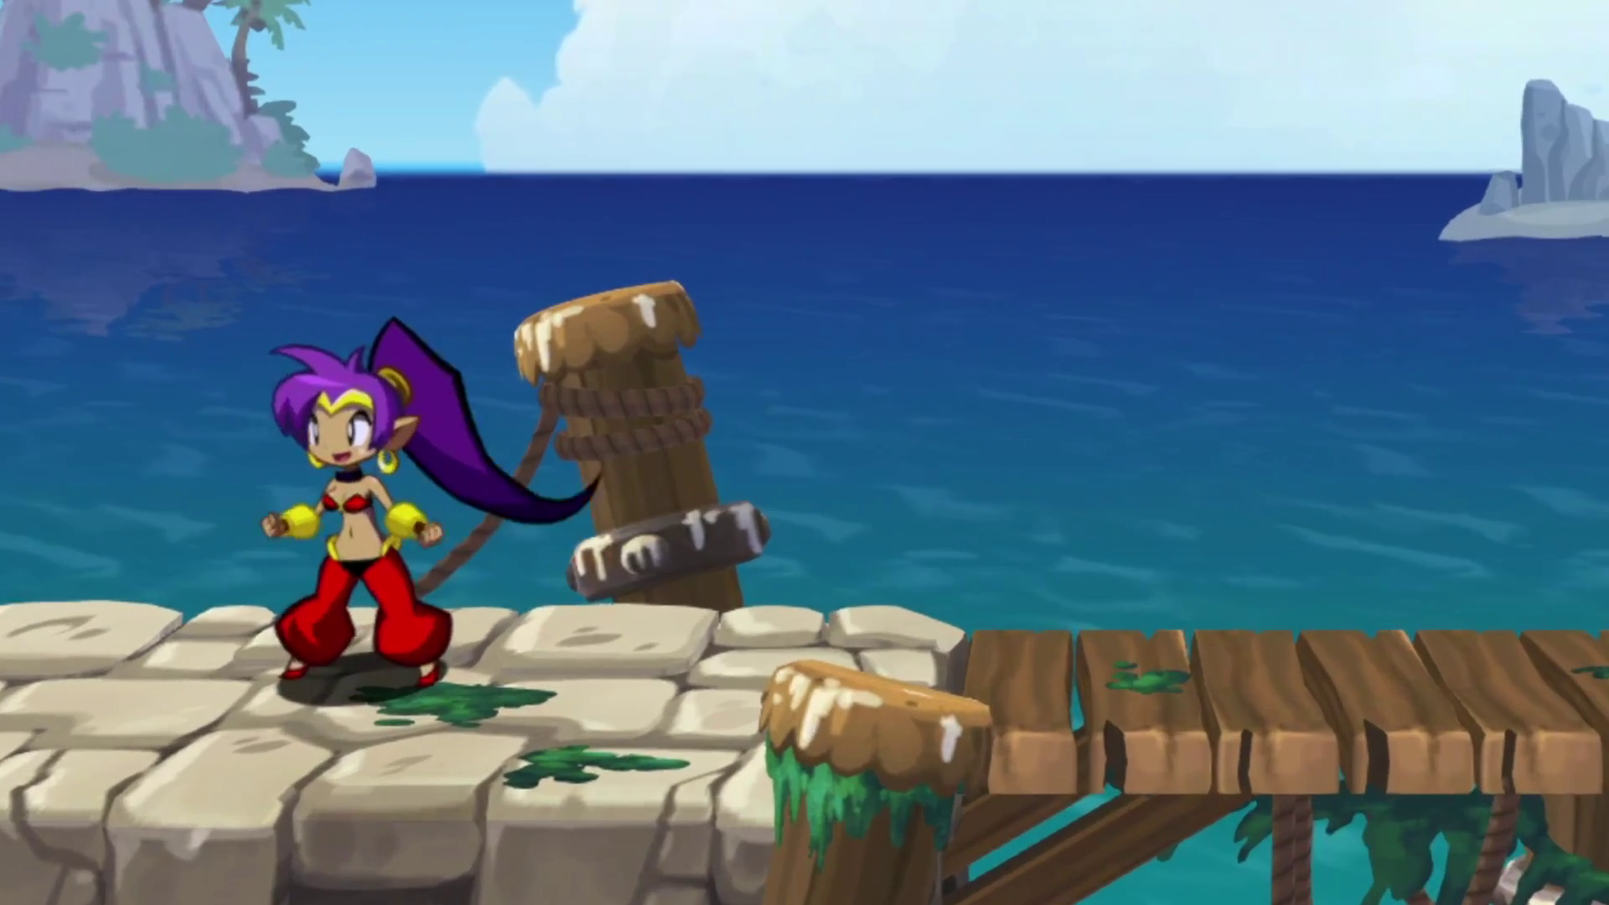
key(Left)
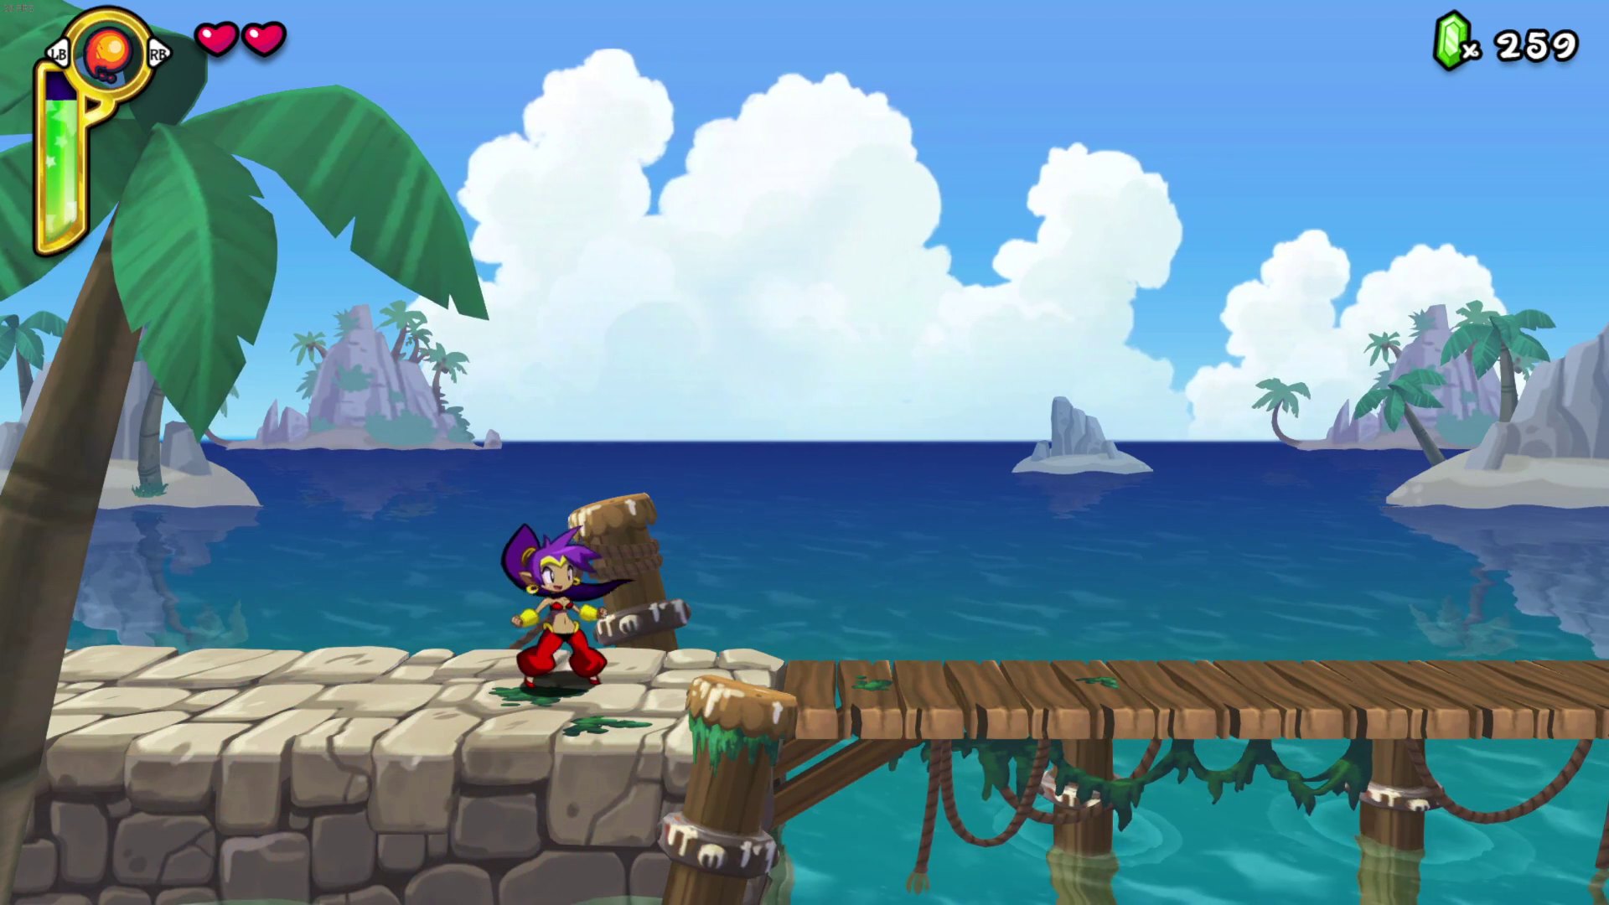
key(Right)
key(Left)
Switch to Cheat Engine, freeze the value at address 16D2C0D0, and shoot fireballs in the game to test unlimited ammo
key(alt+Tab)
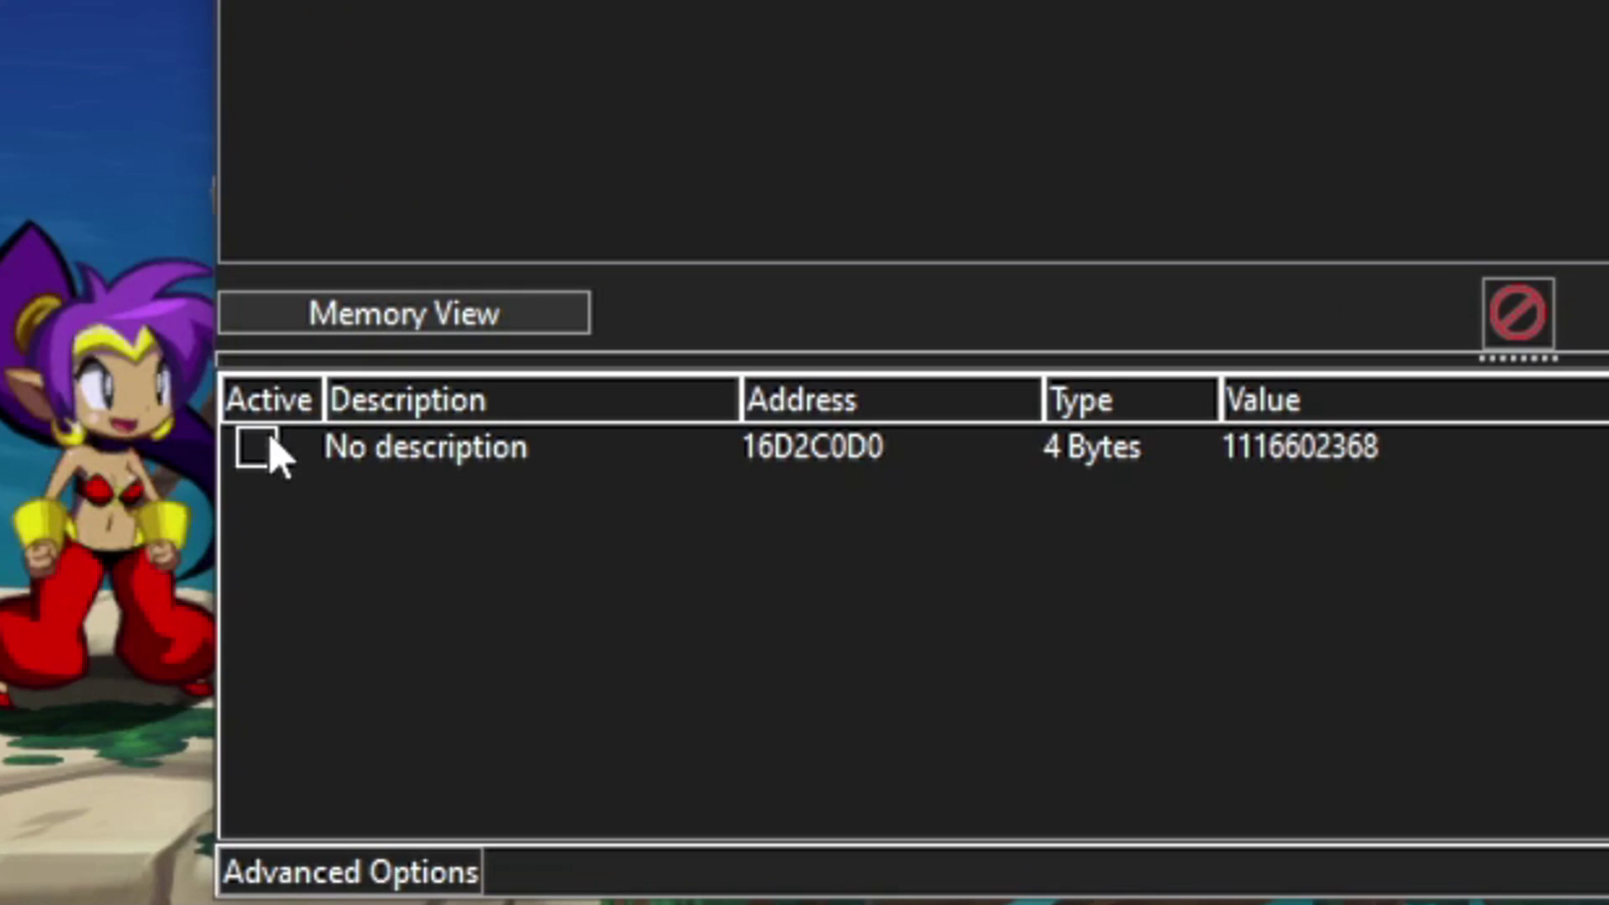
click(583, 605)
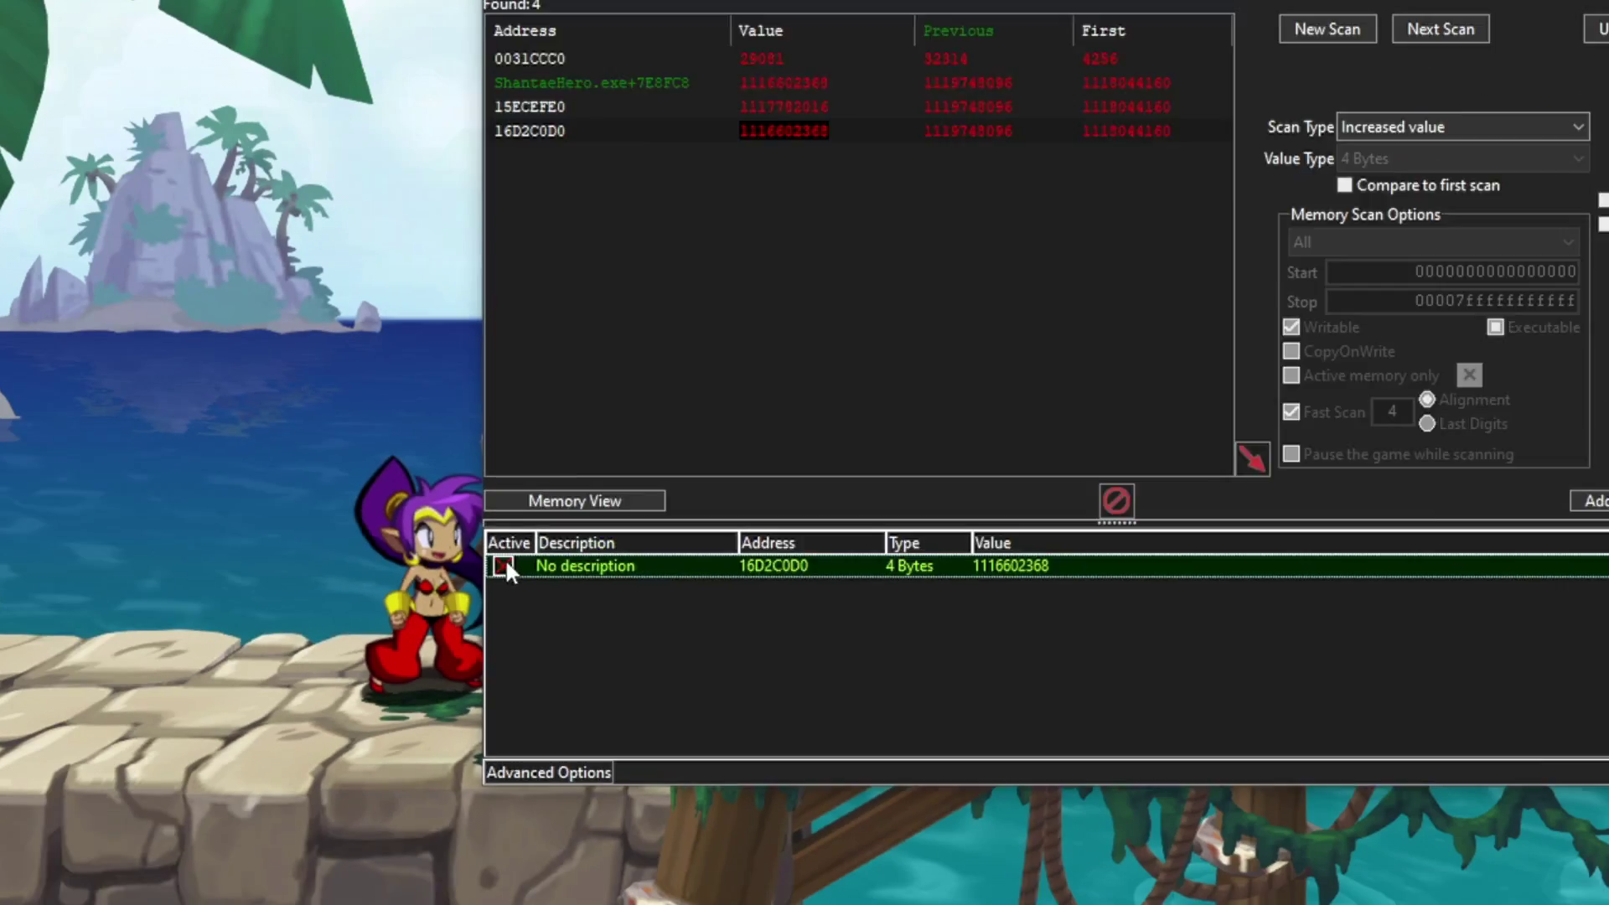
click(524, 582)
key(c)
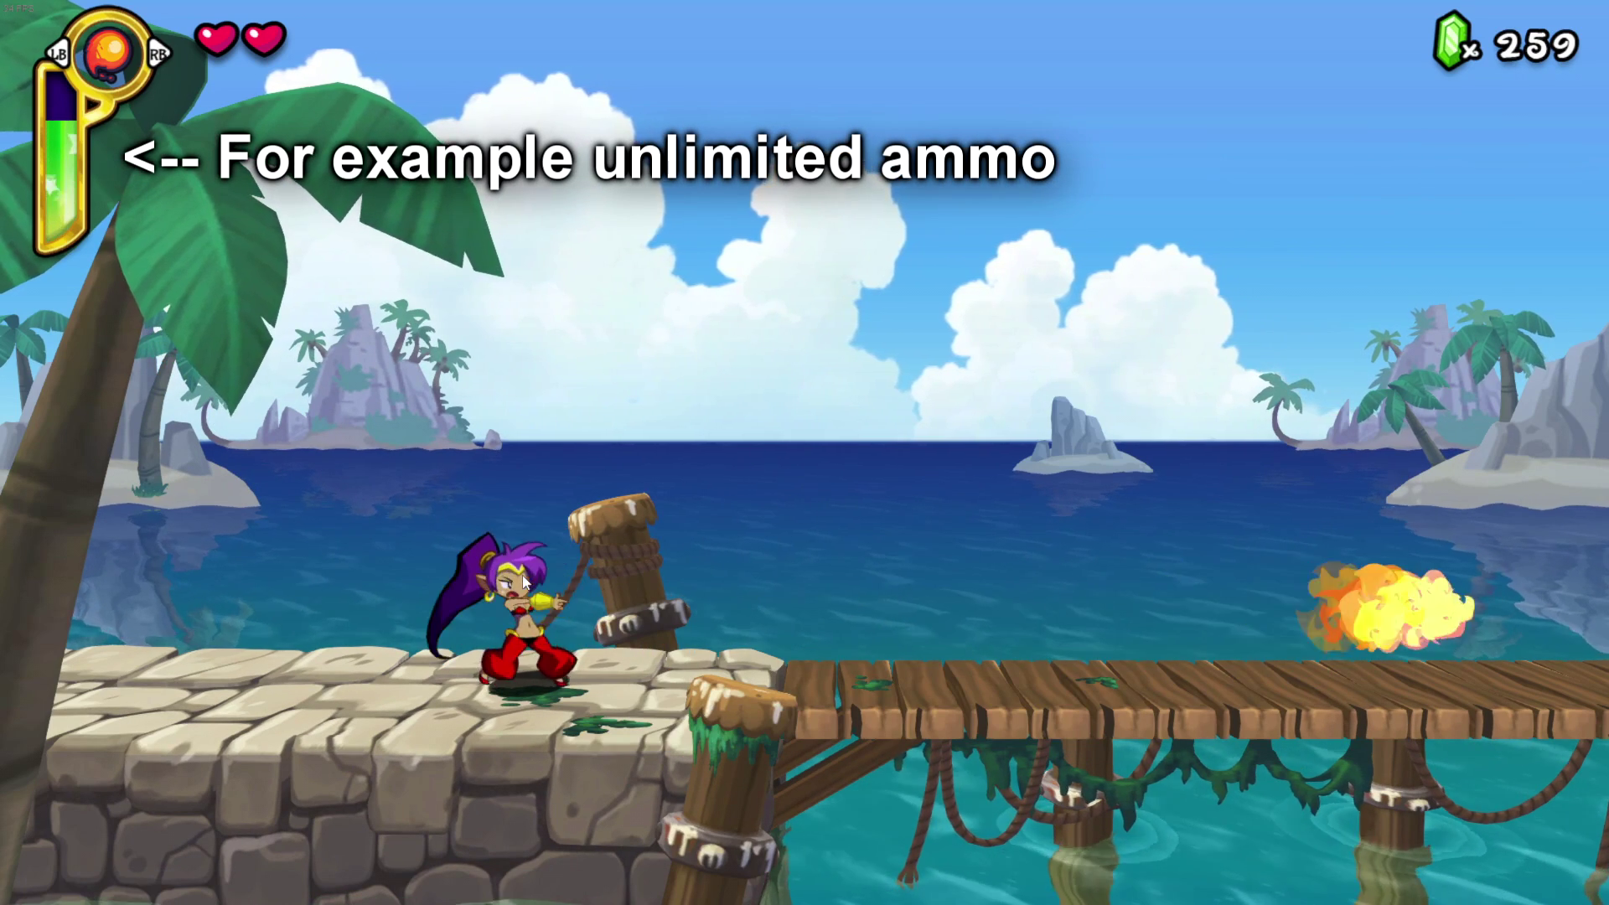
key(c)
key(c)
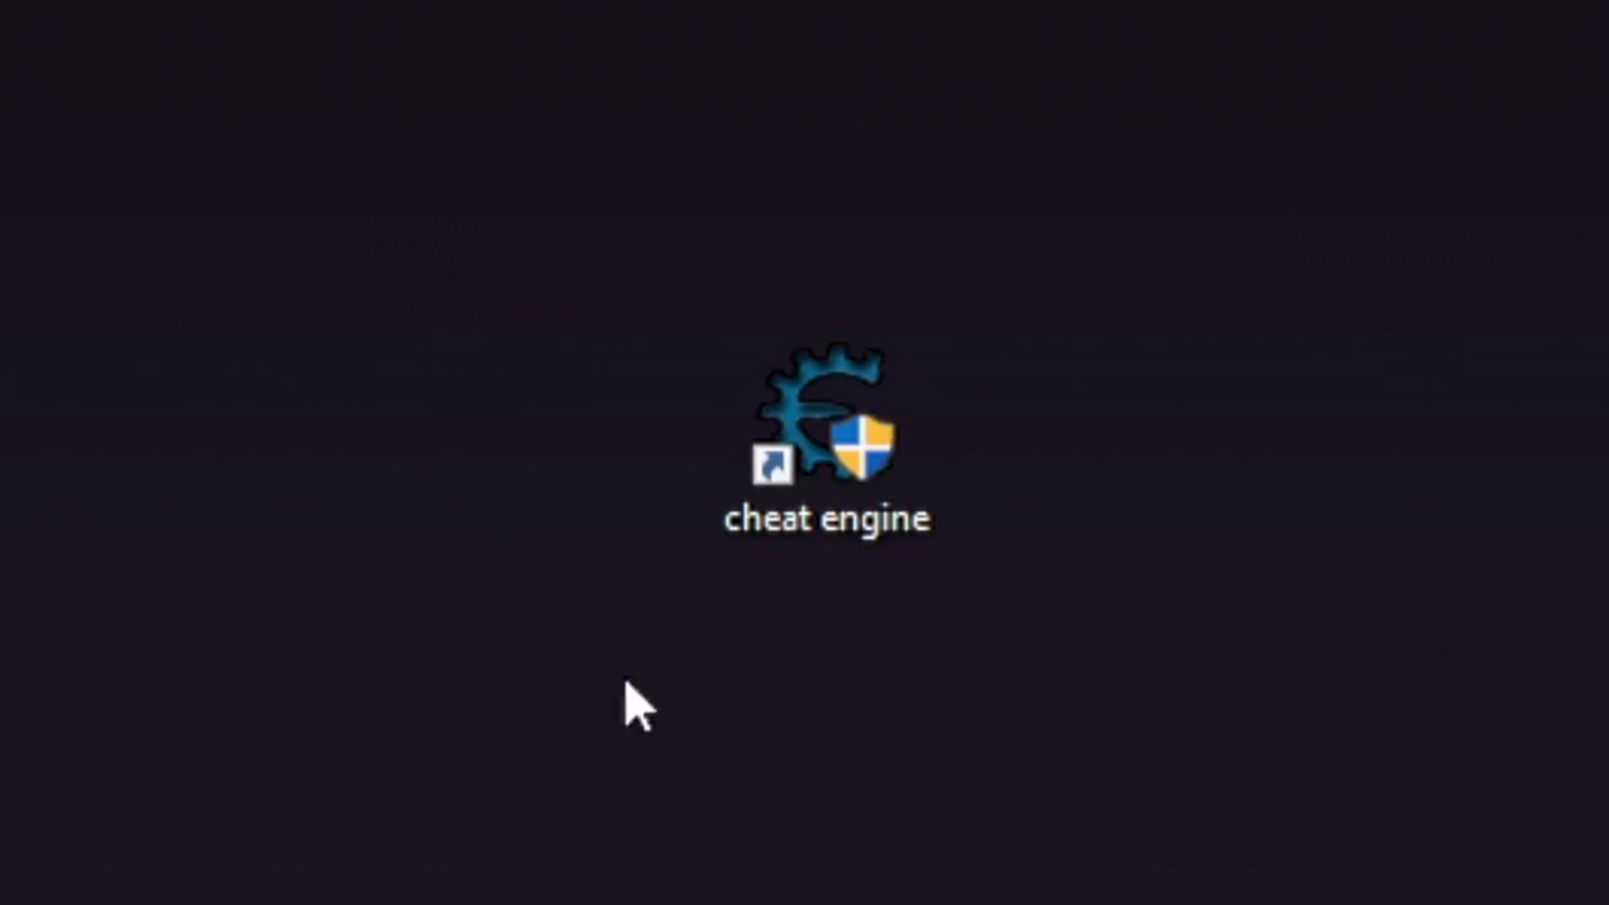
Launch Cheat Engine from the desktop and place its window over the running Shantae game
double_click(848, 388)
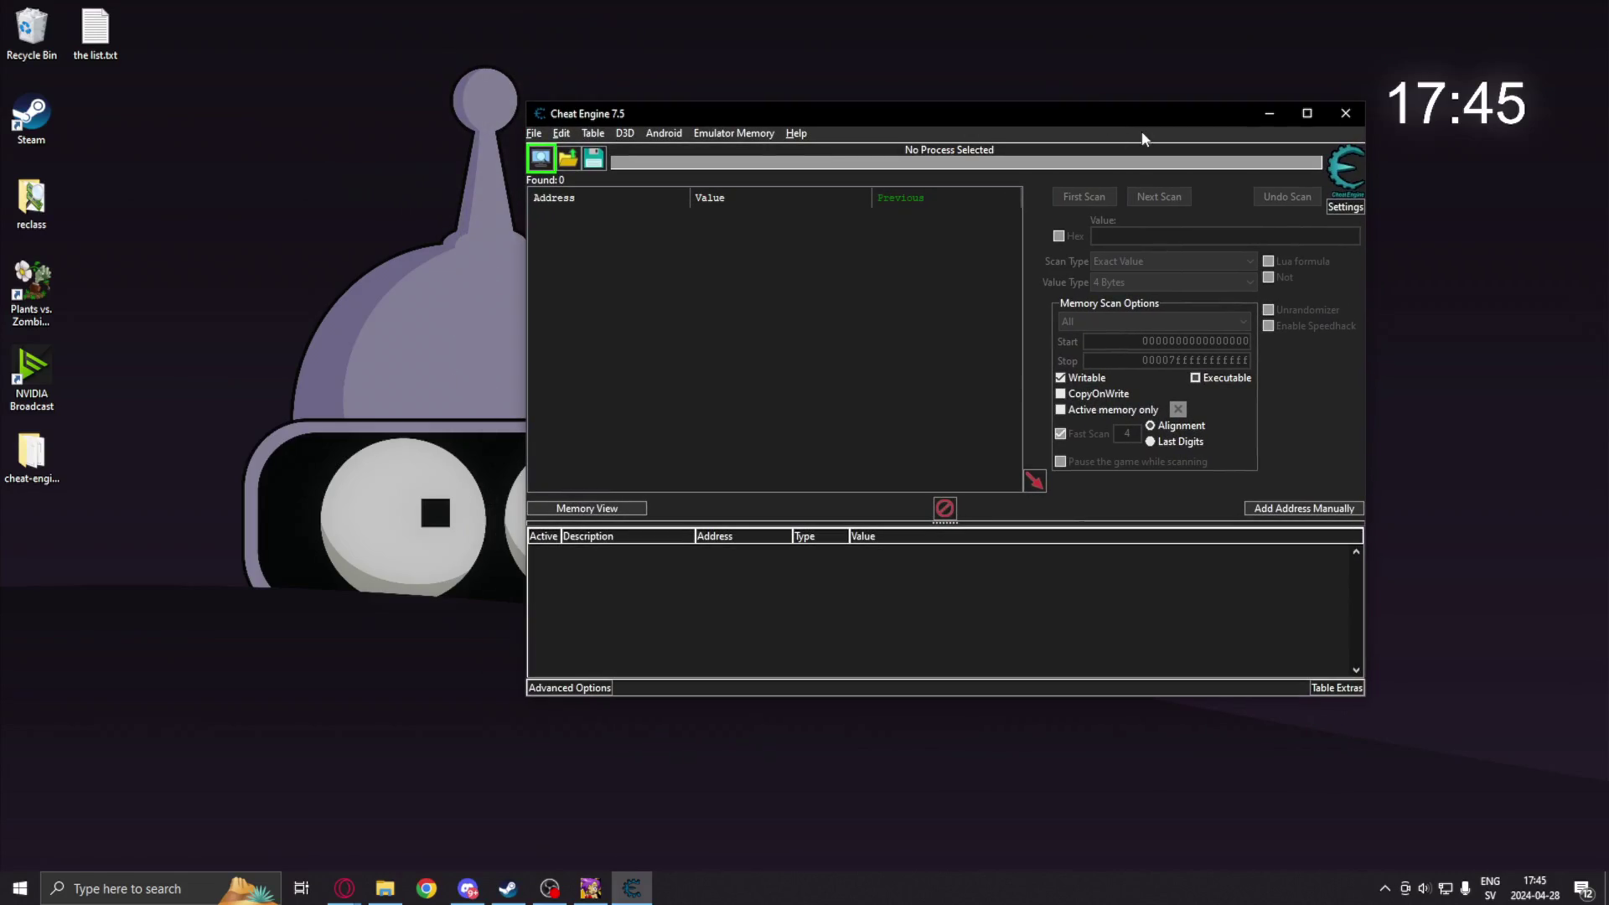
click(592, 889)
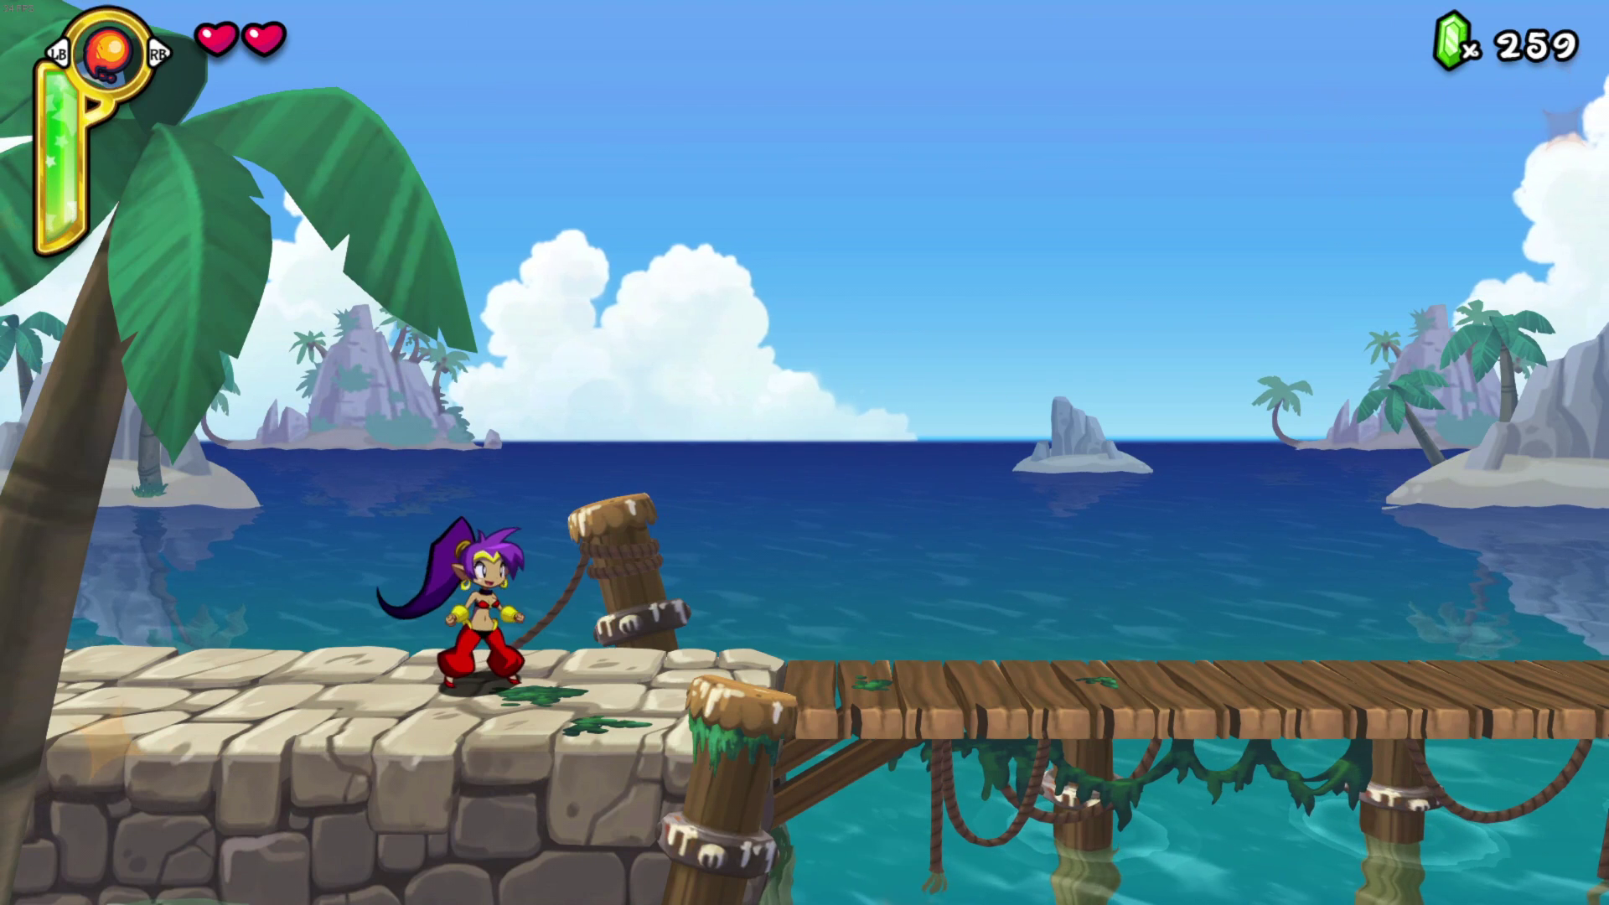
key(alt+Tab)
drag(778, 123, 888, 136)
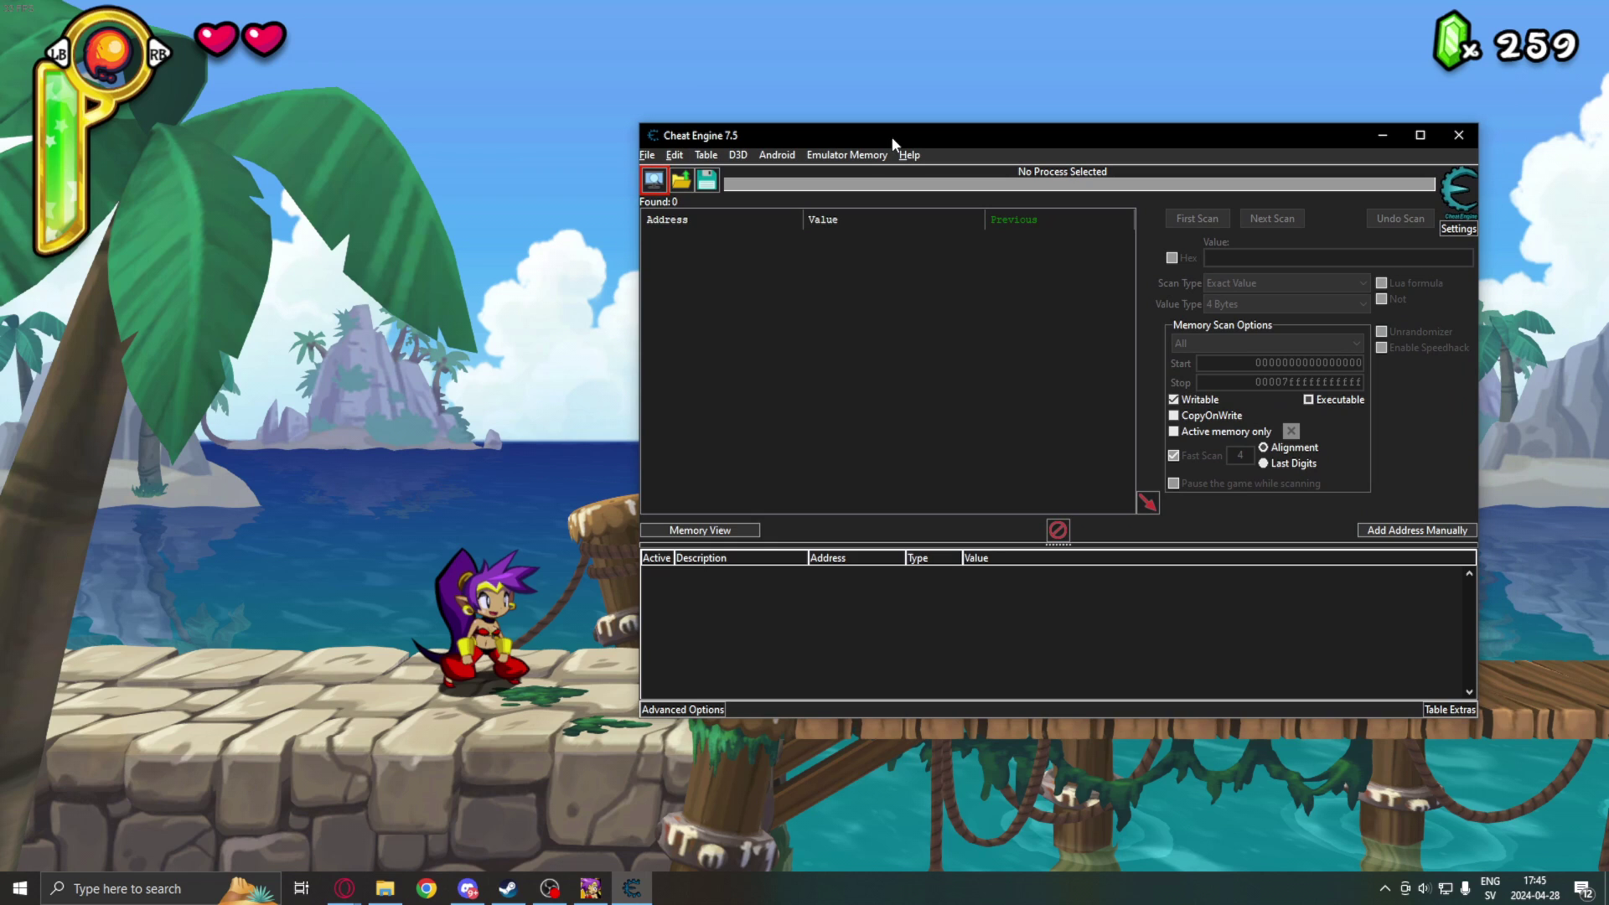
mouse_move(939, 153)
mouse_down()
mouse_move(907, 139)
mouse_move(922, 163)
mouse_move(961, 171)
mouse_move(953, 159)
mouse_up()
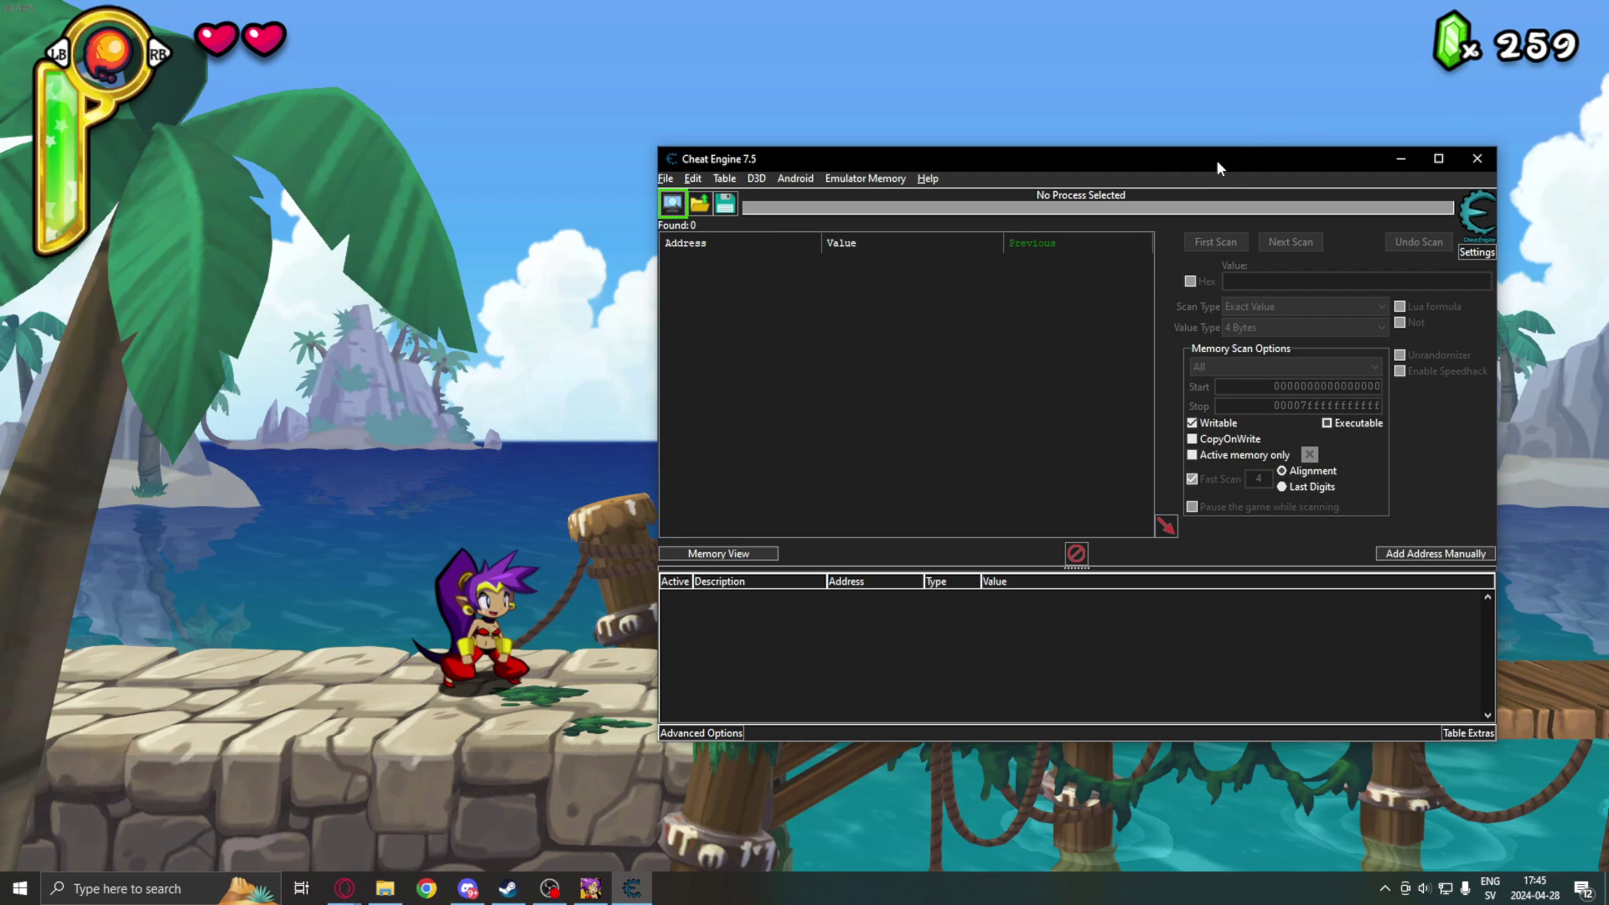
drag(1218, 167, 1207, 176)
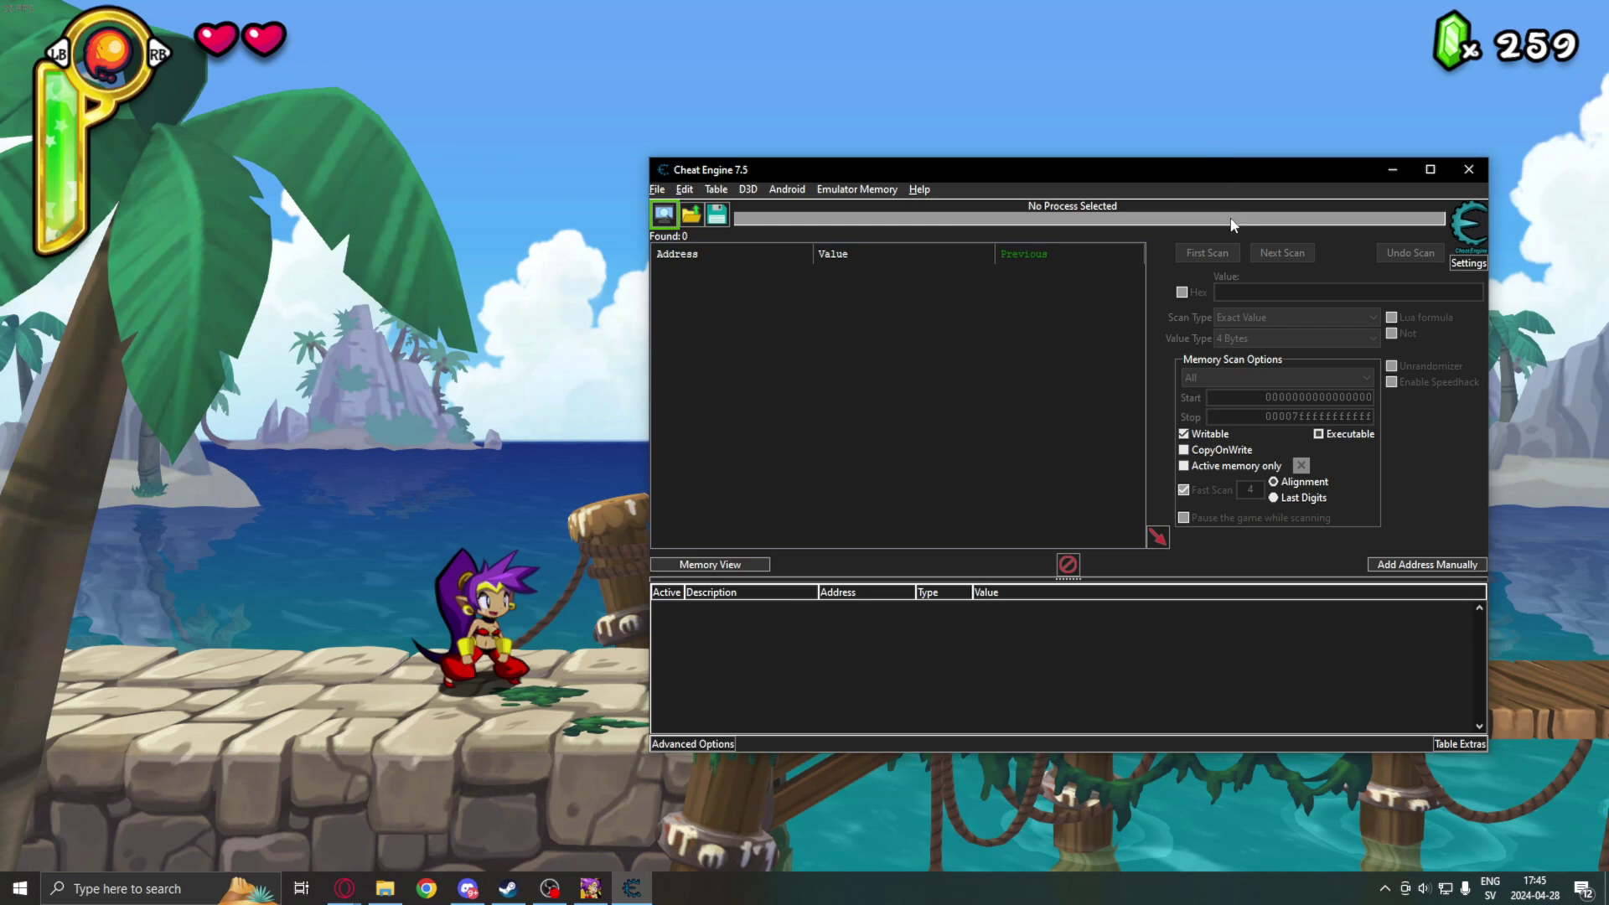
drag(1135, 187, 1115, 202)
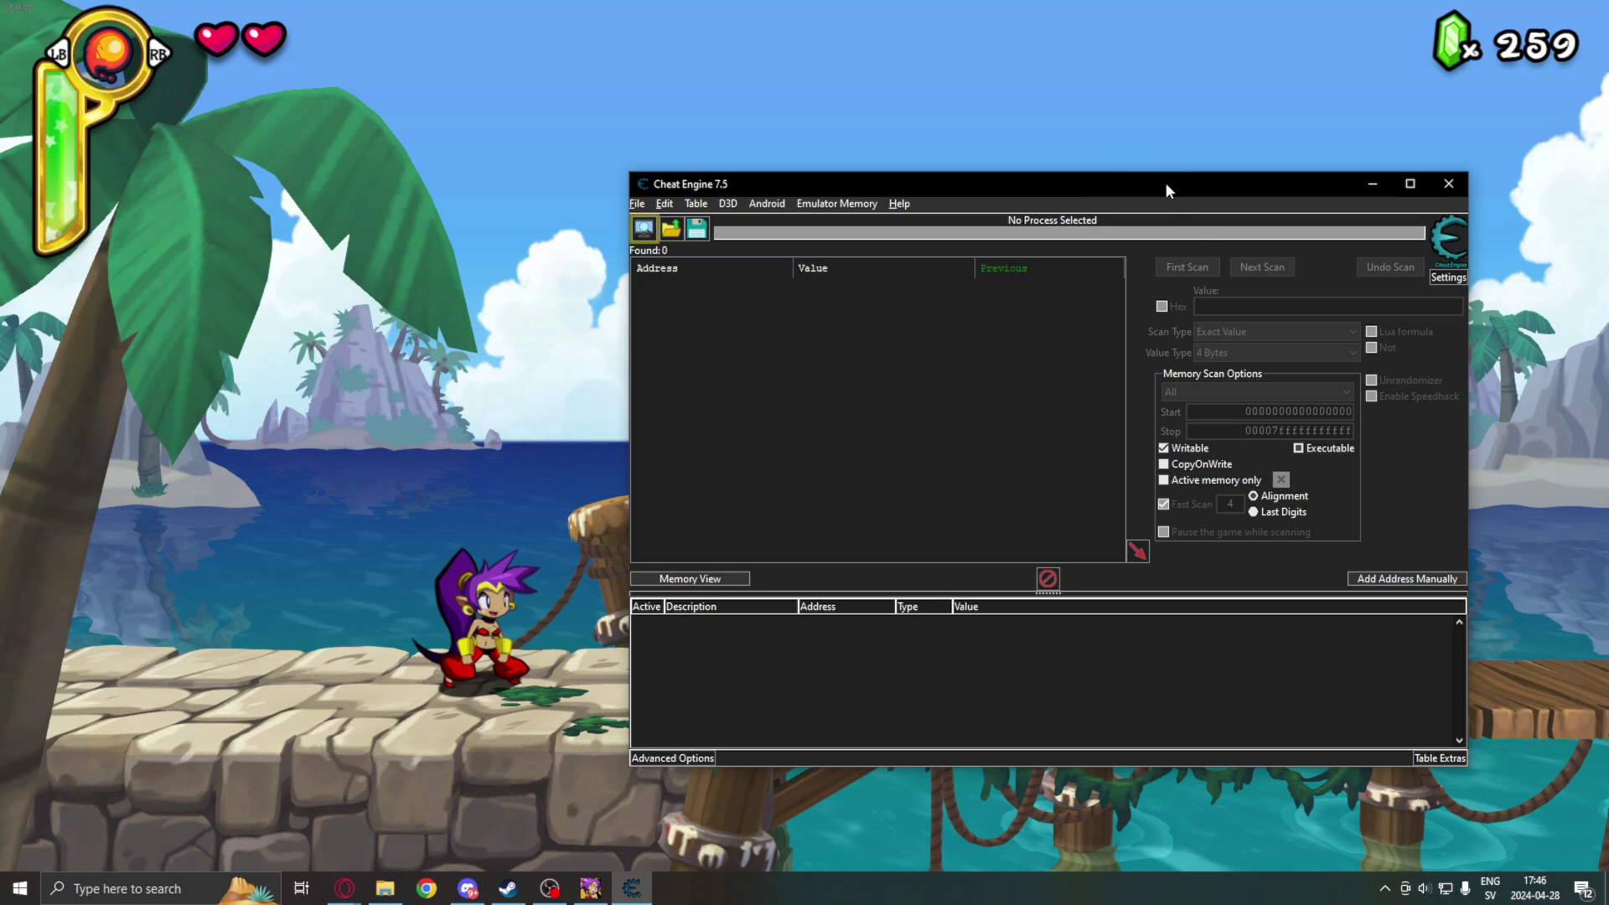
drag(1169, 191, 1093, 197)
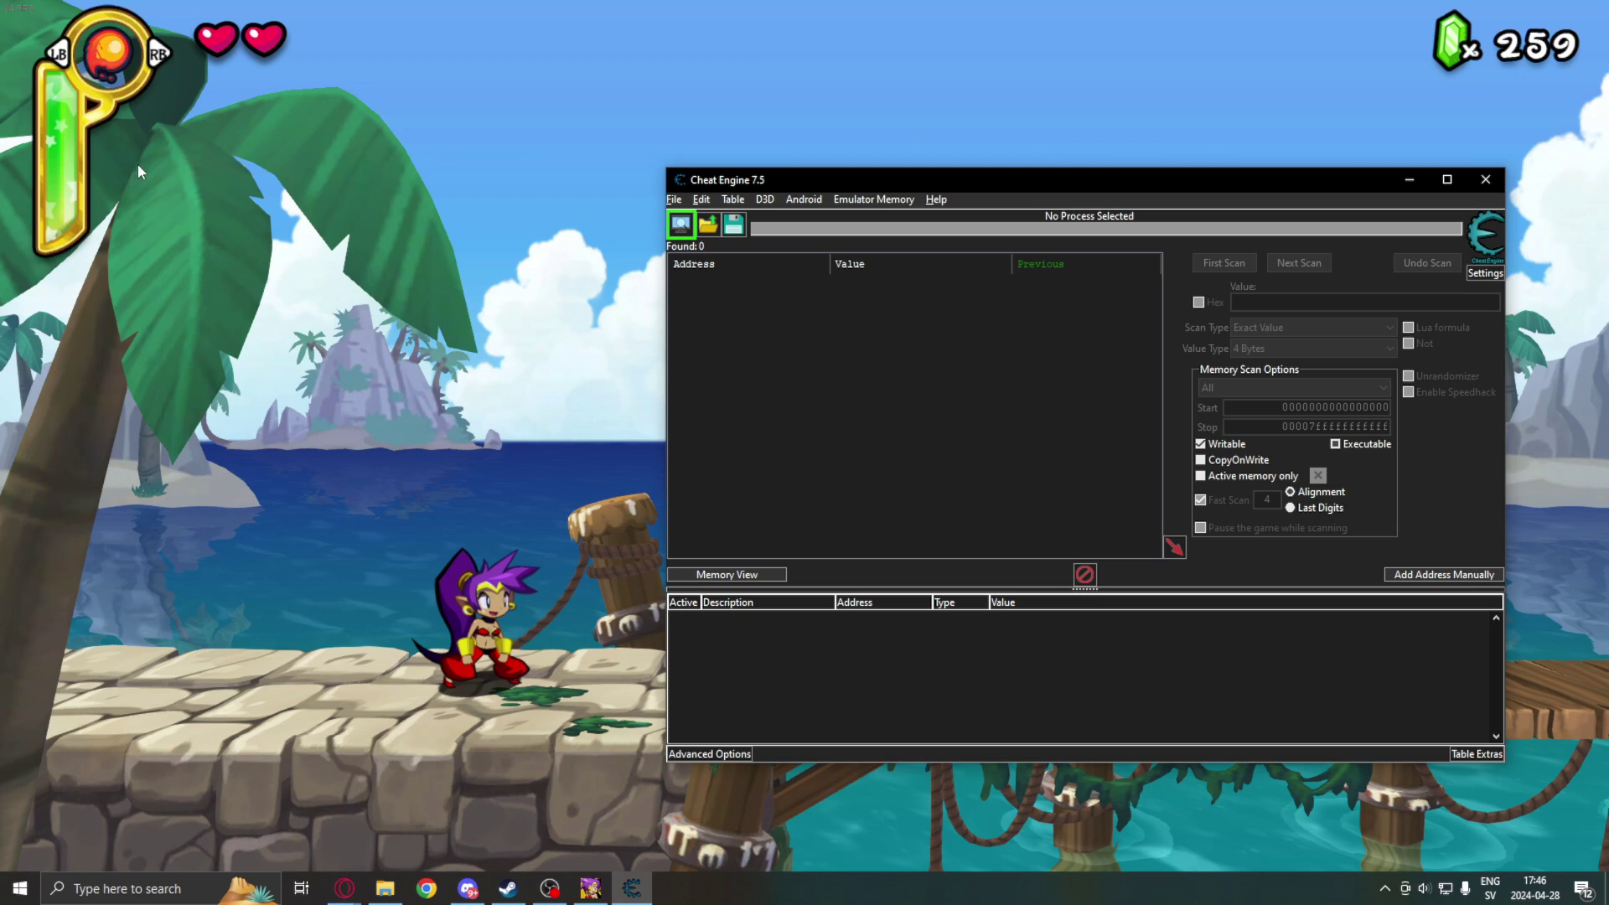
Switch to the game, move the character around the dock, and shoot several fireballs to use up magic
click(437, 366)
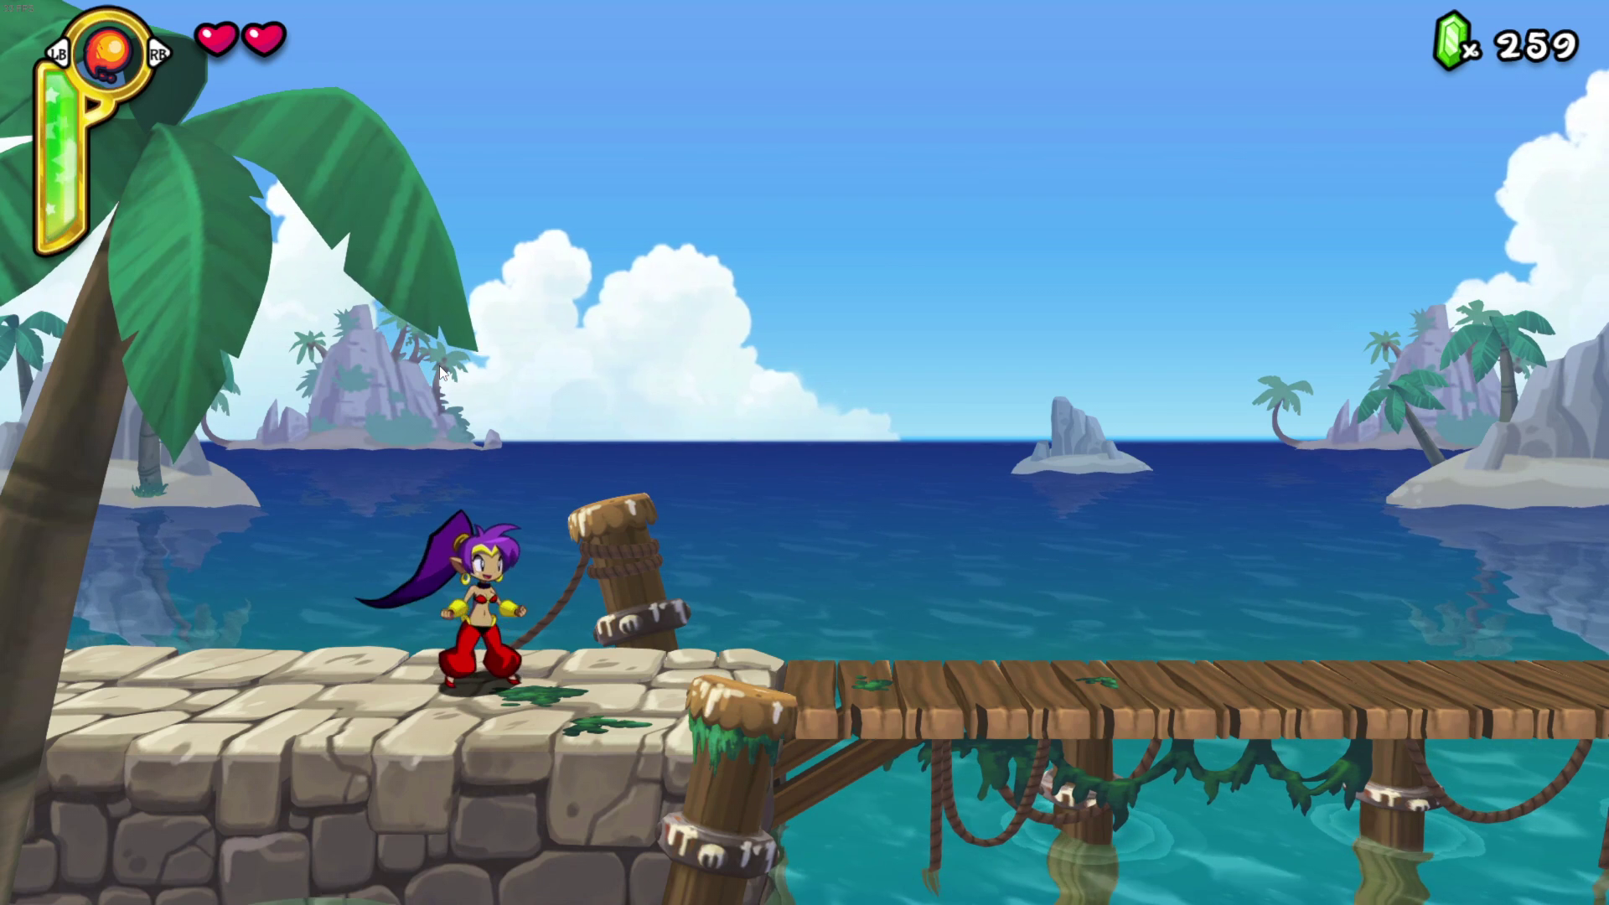
key(Left)
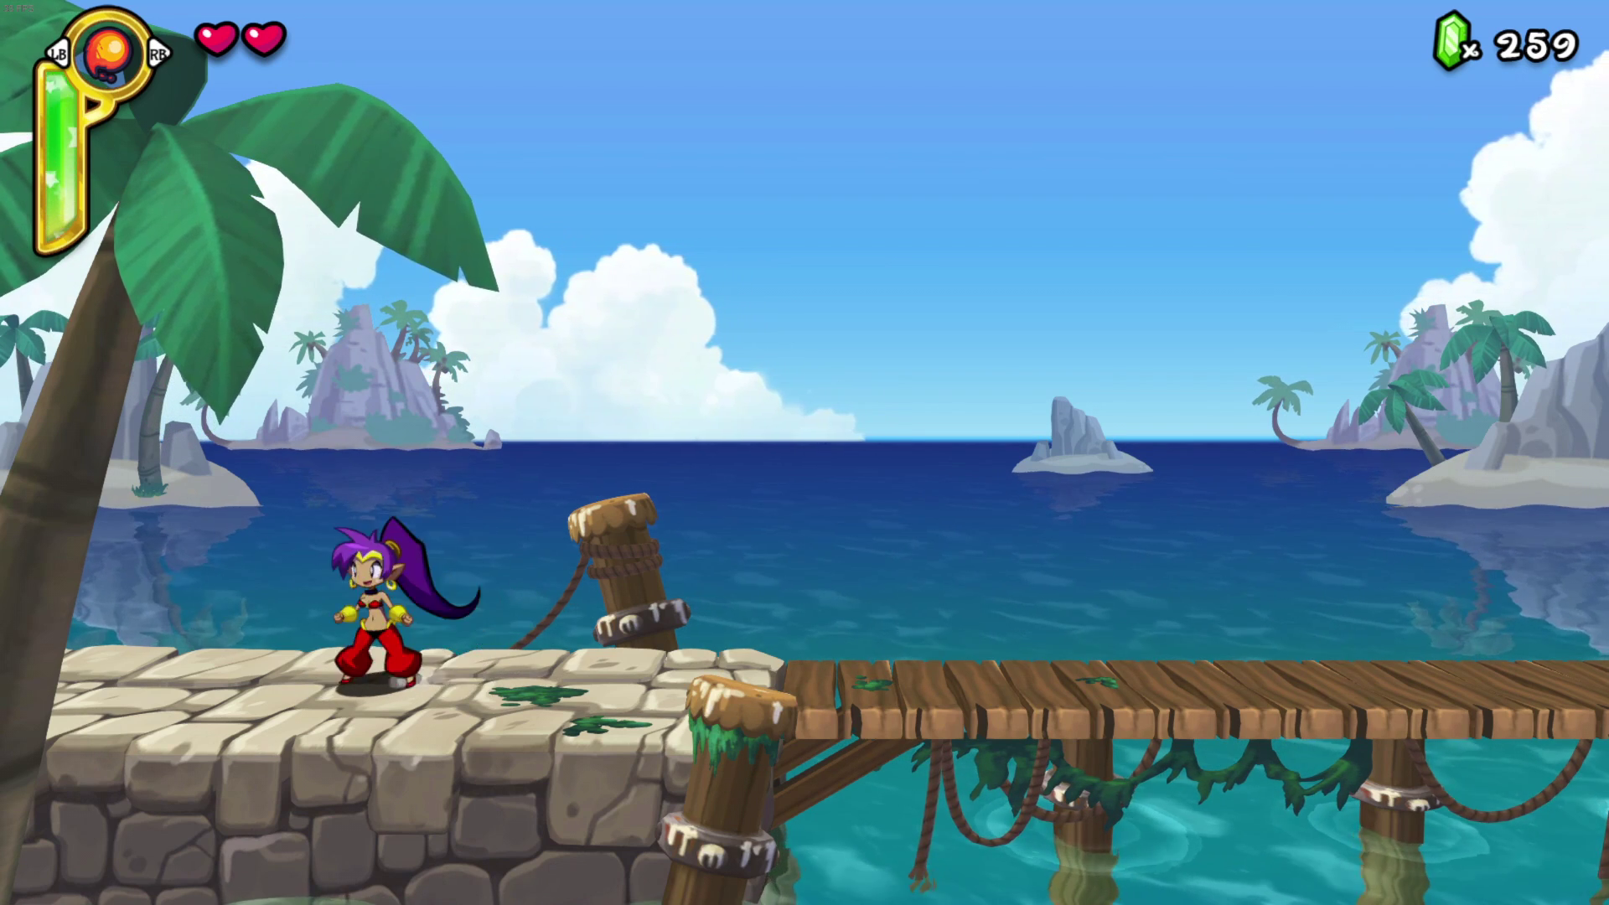
key(Right)
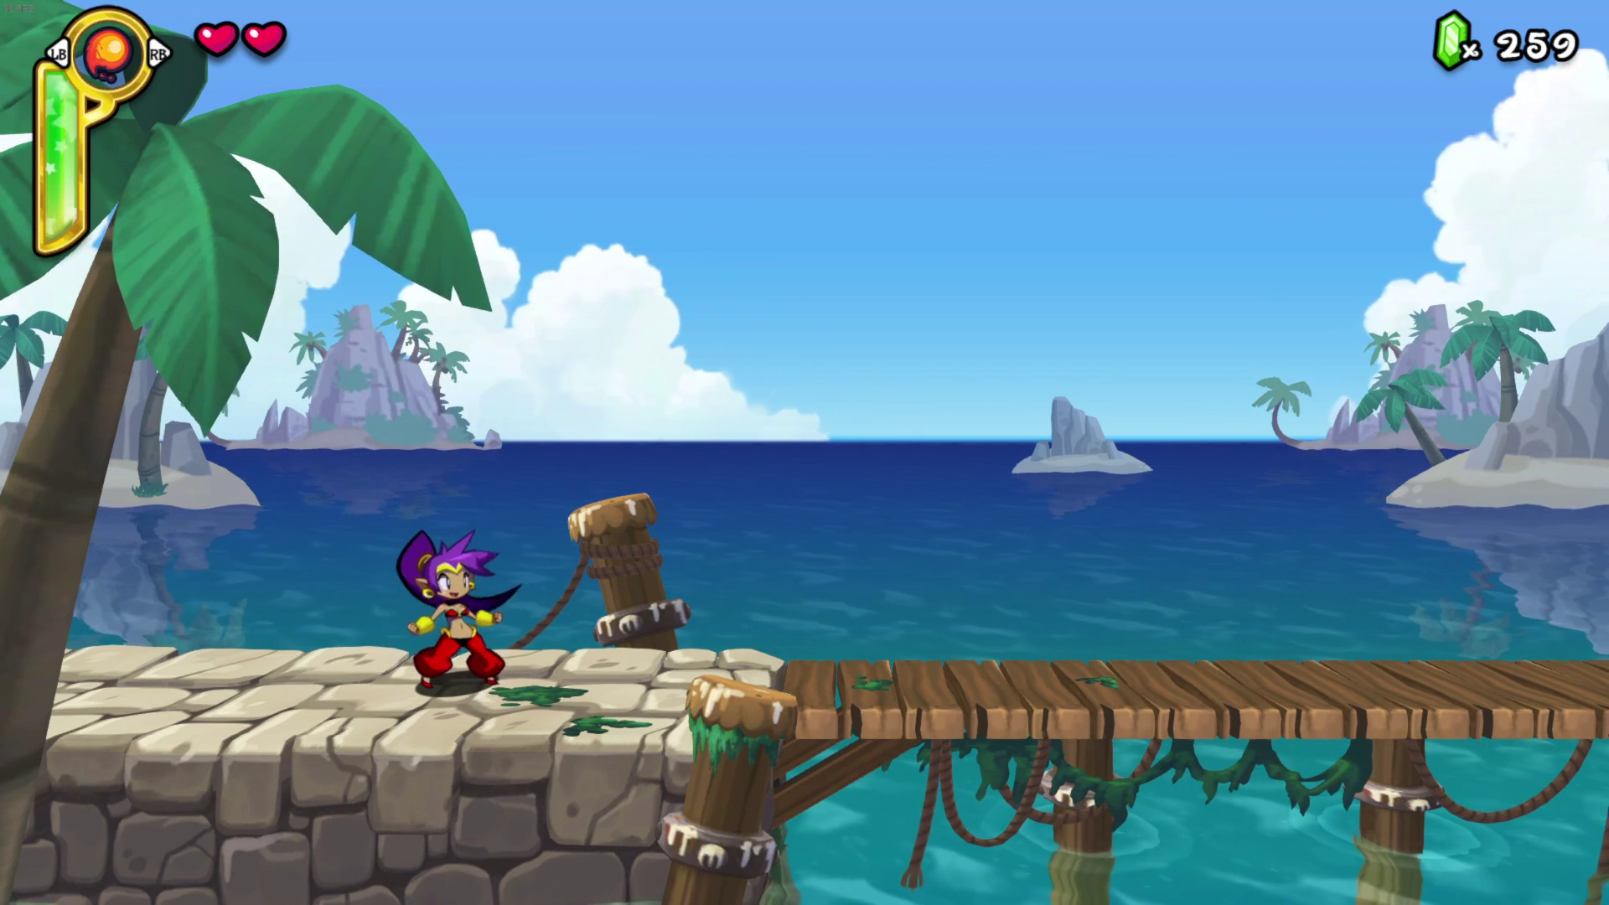
key(Left)
key(Right)
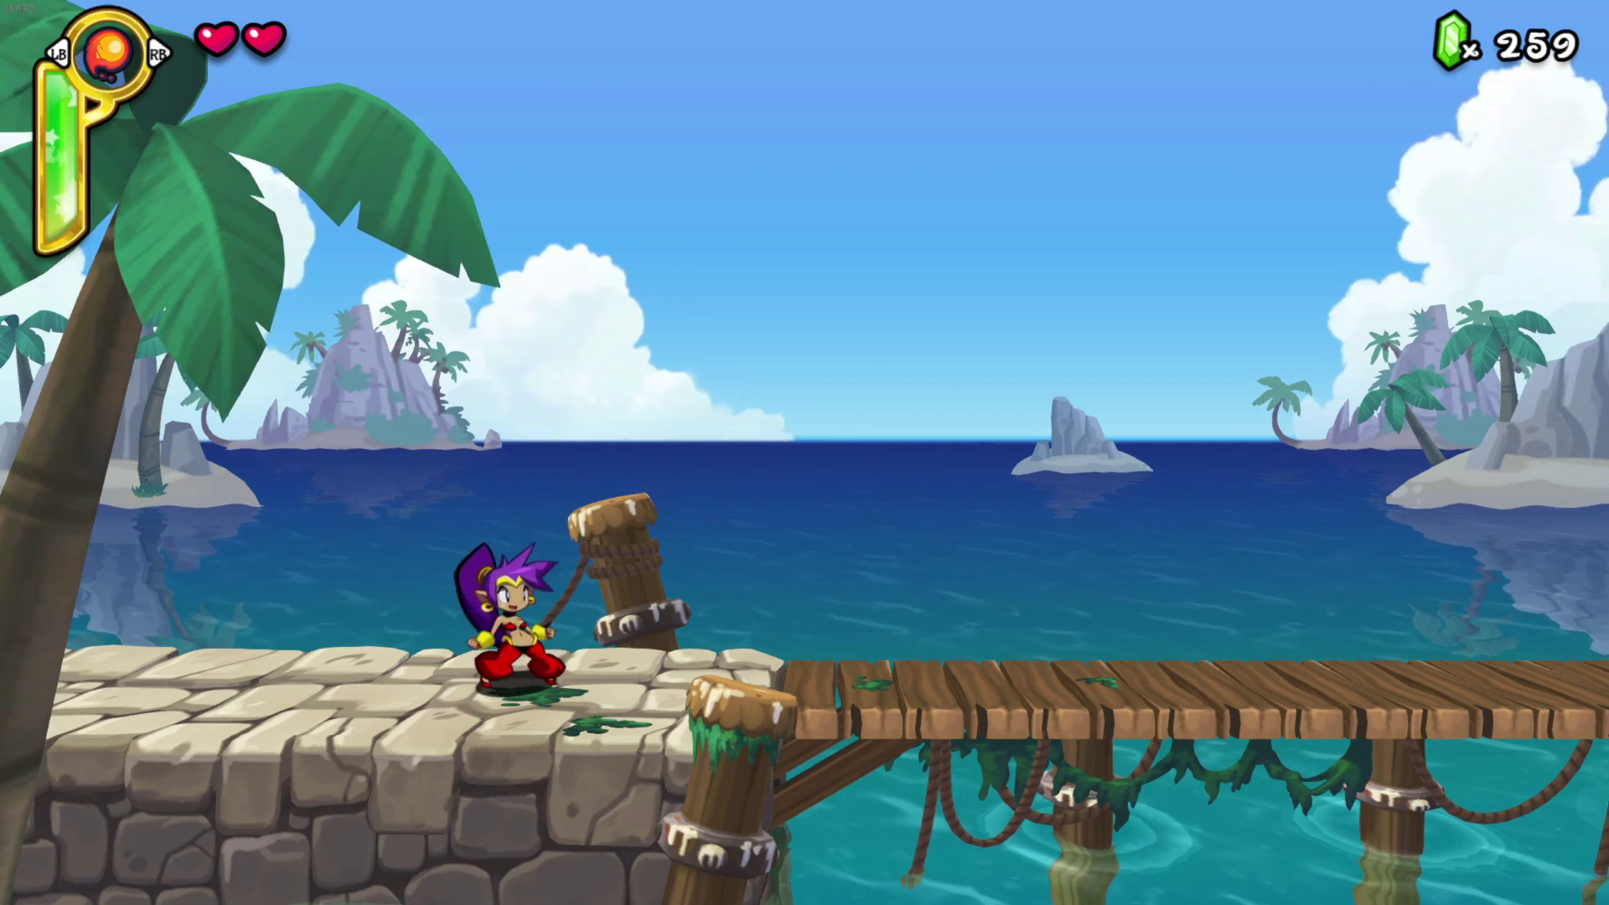
key(space)
key(x)
key(x)
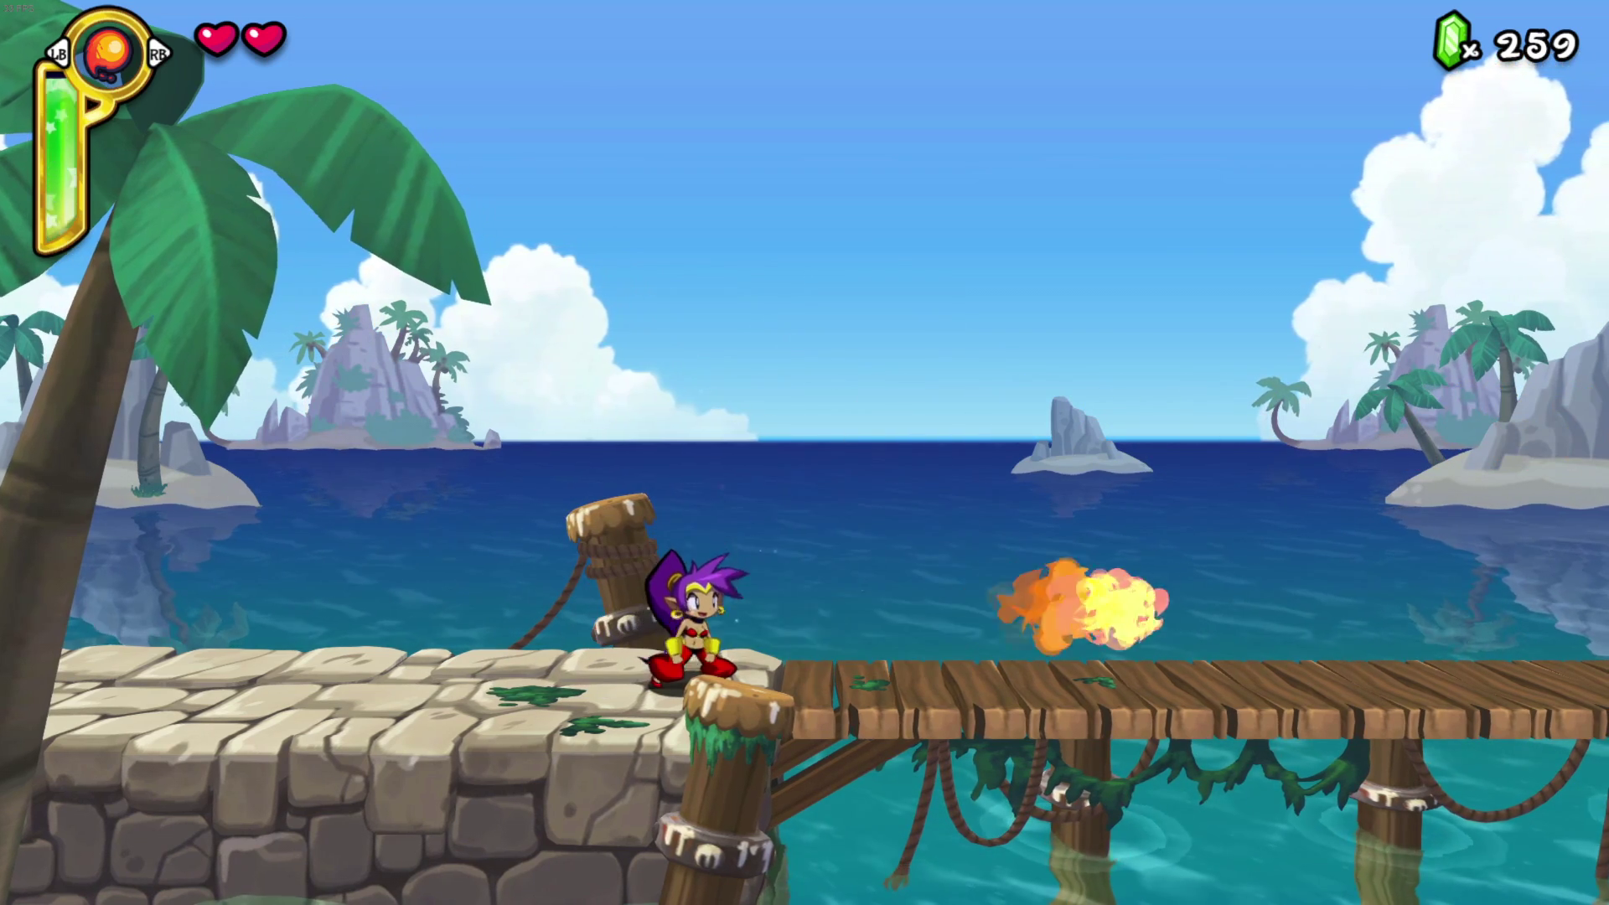
key(x)
key(space)
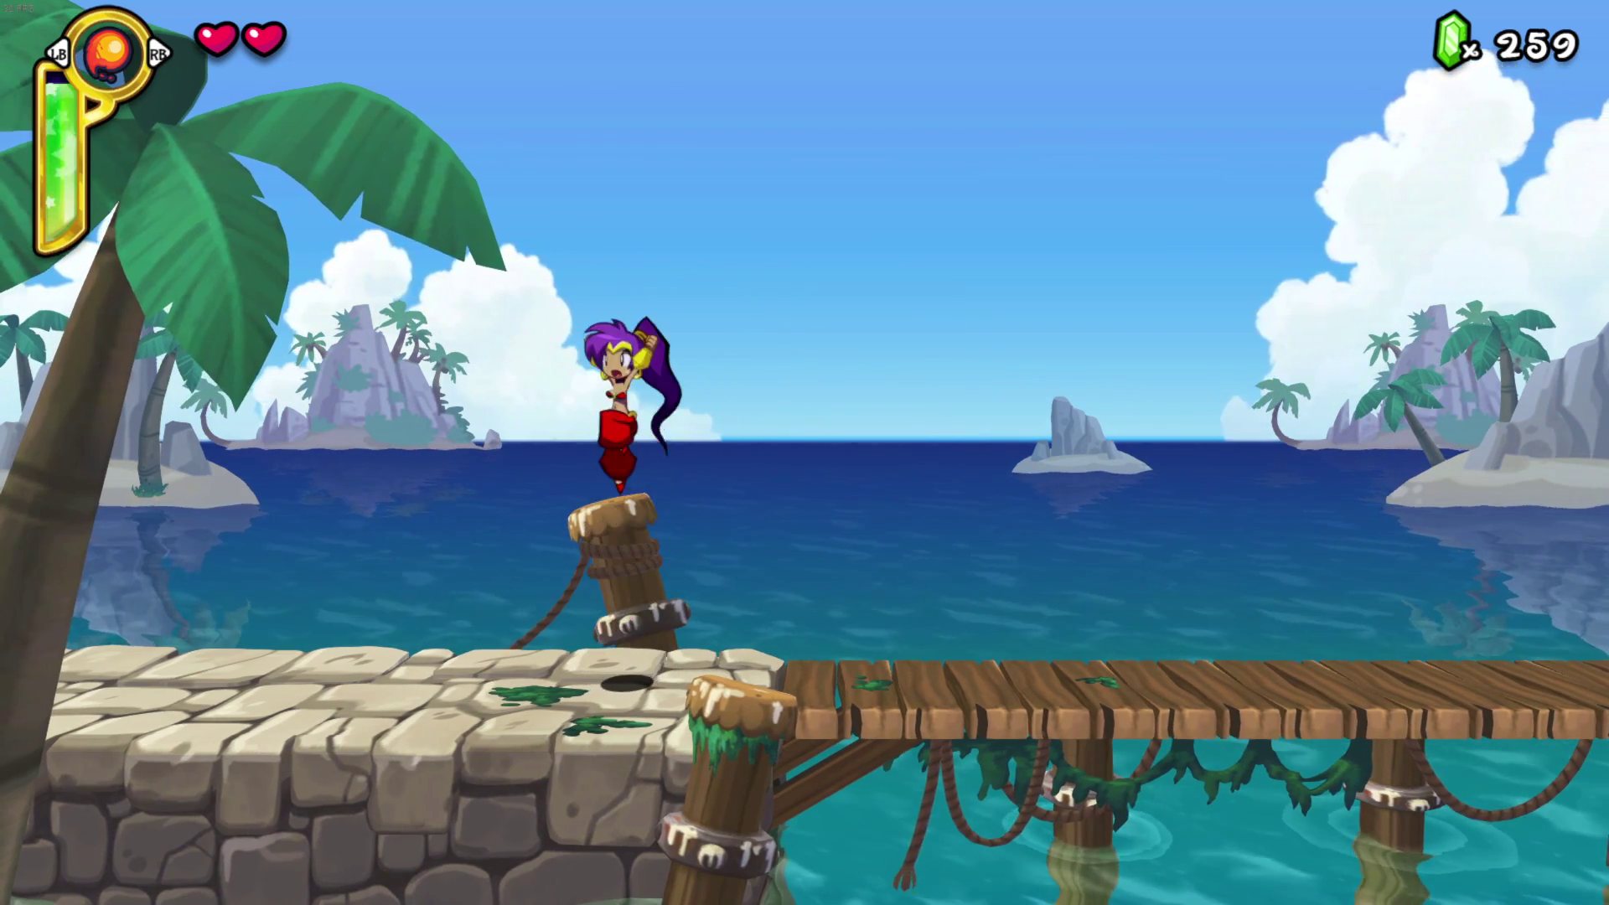
key(Left)
key(x)
key(x)
key(Right)
key(x)
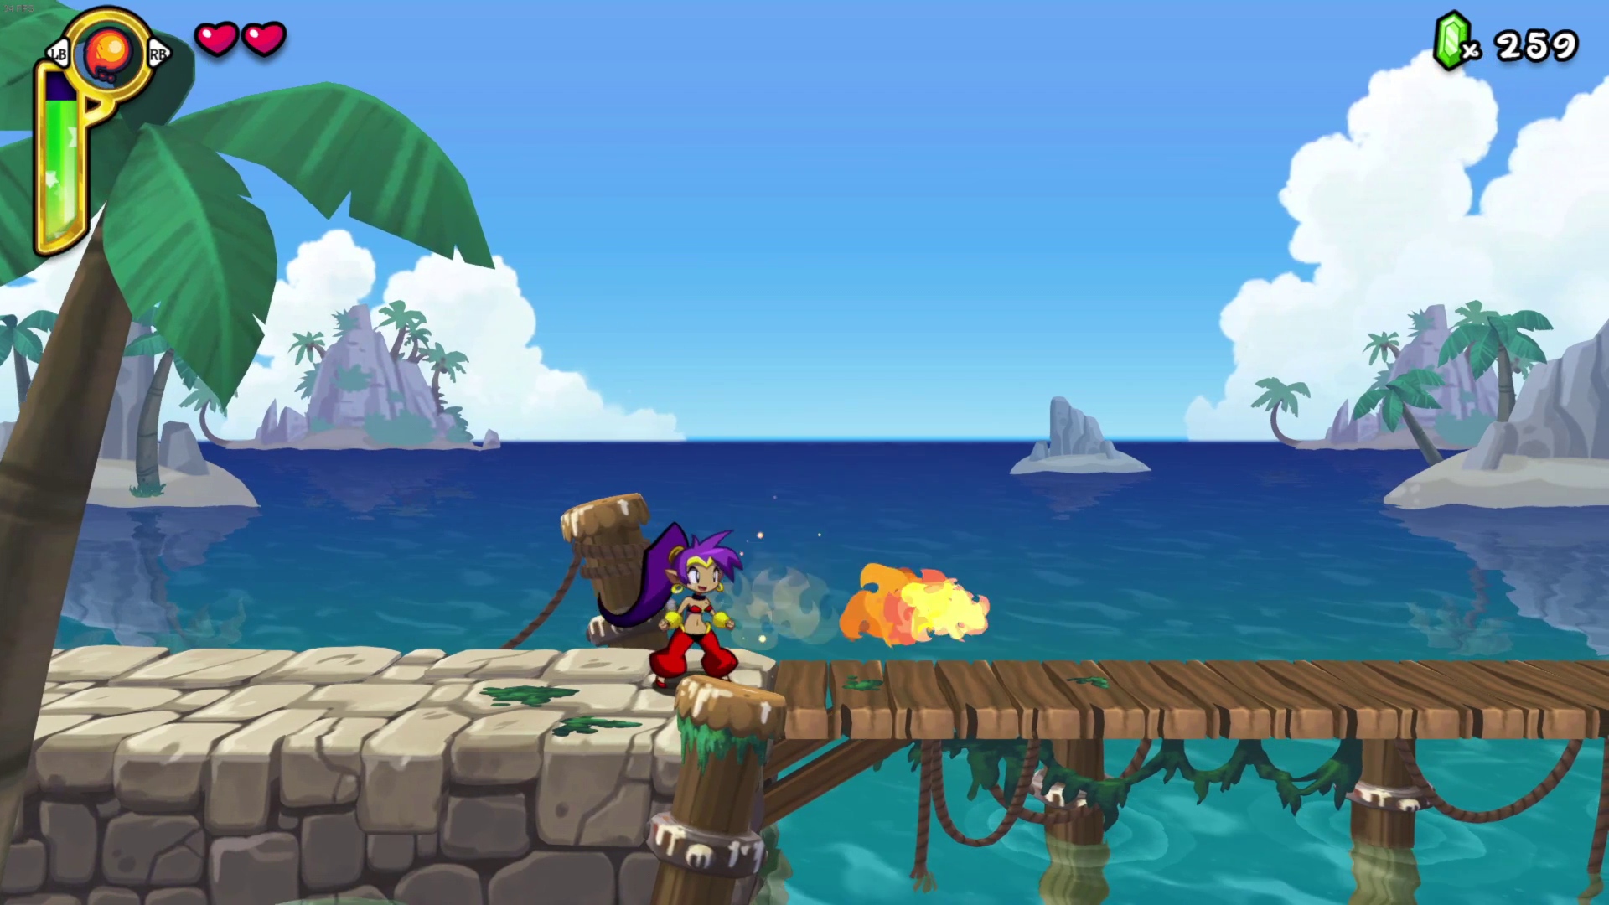
Switch to Cheat Engine and open the Shantae: Half-Genie Hero game process for memory scanning
key(alt+Tab)
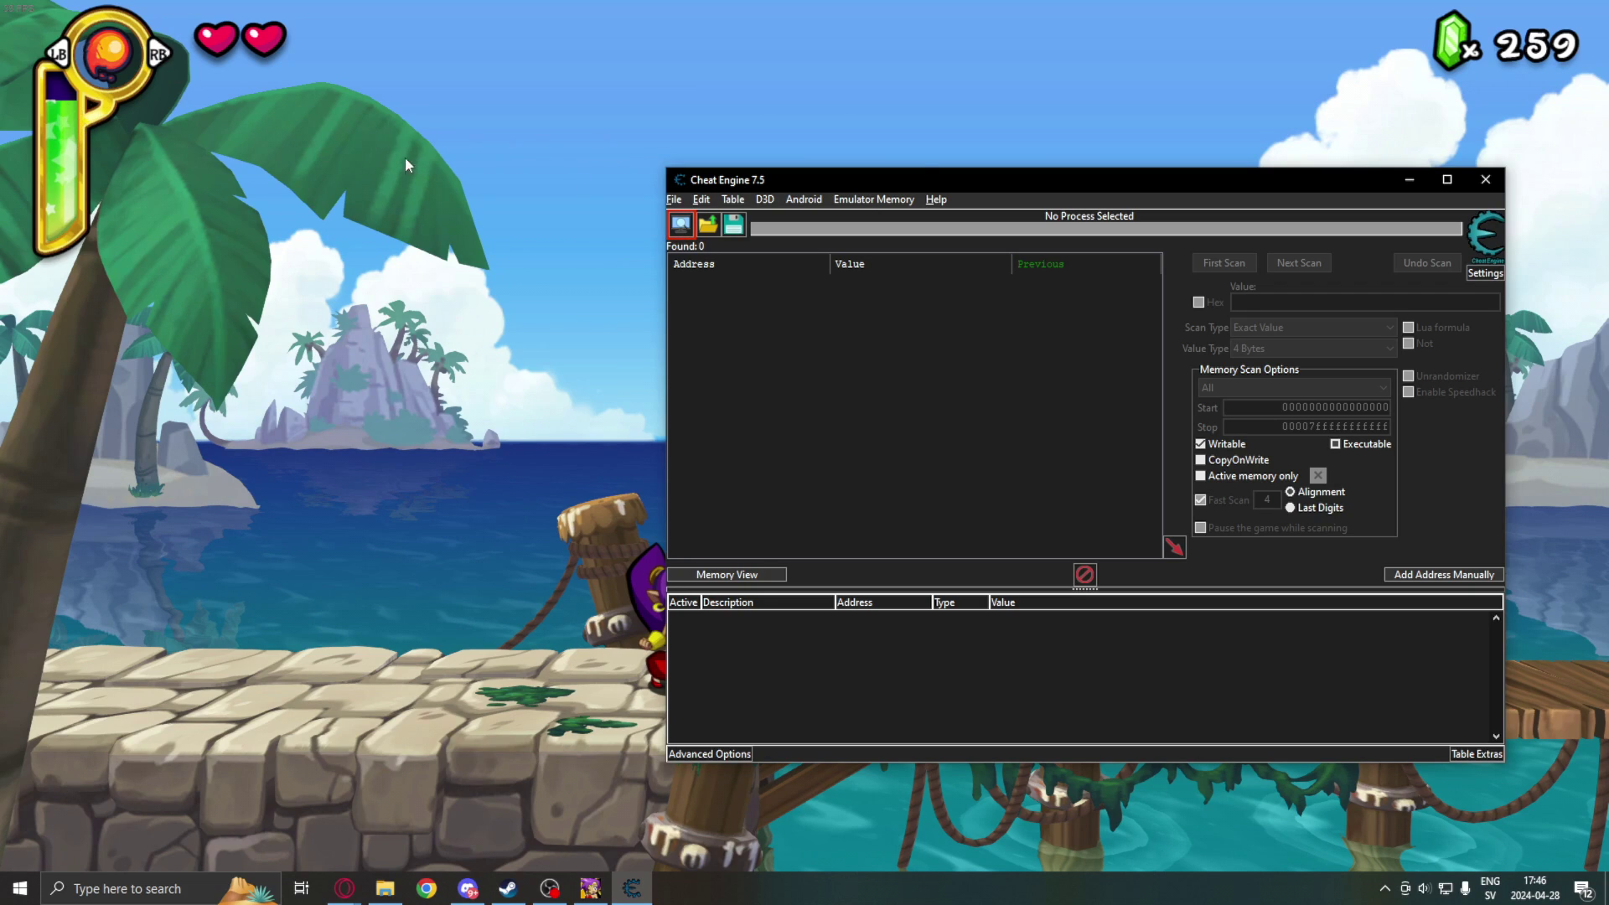
drag(903, 178, 796, 161)
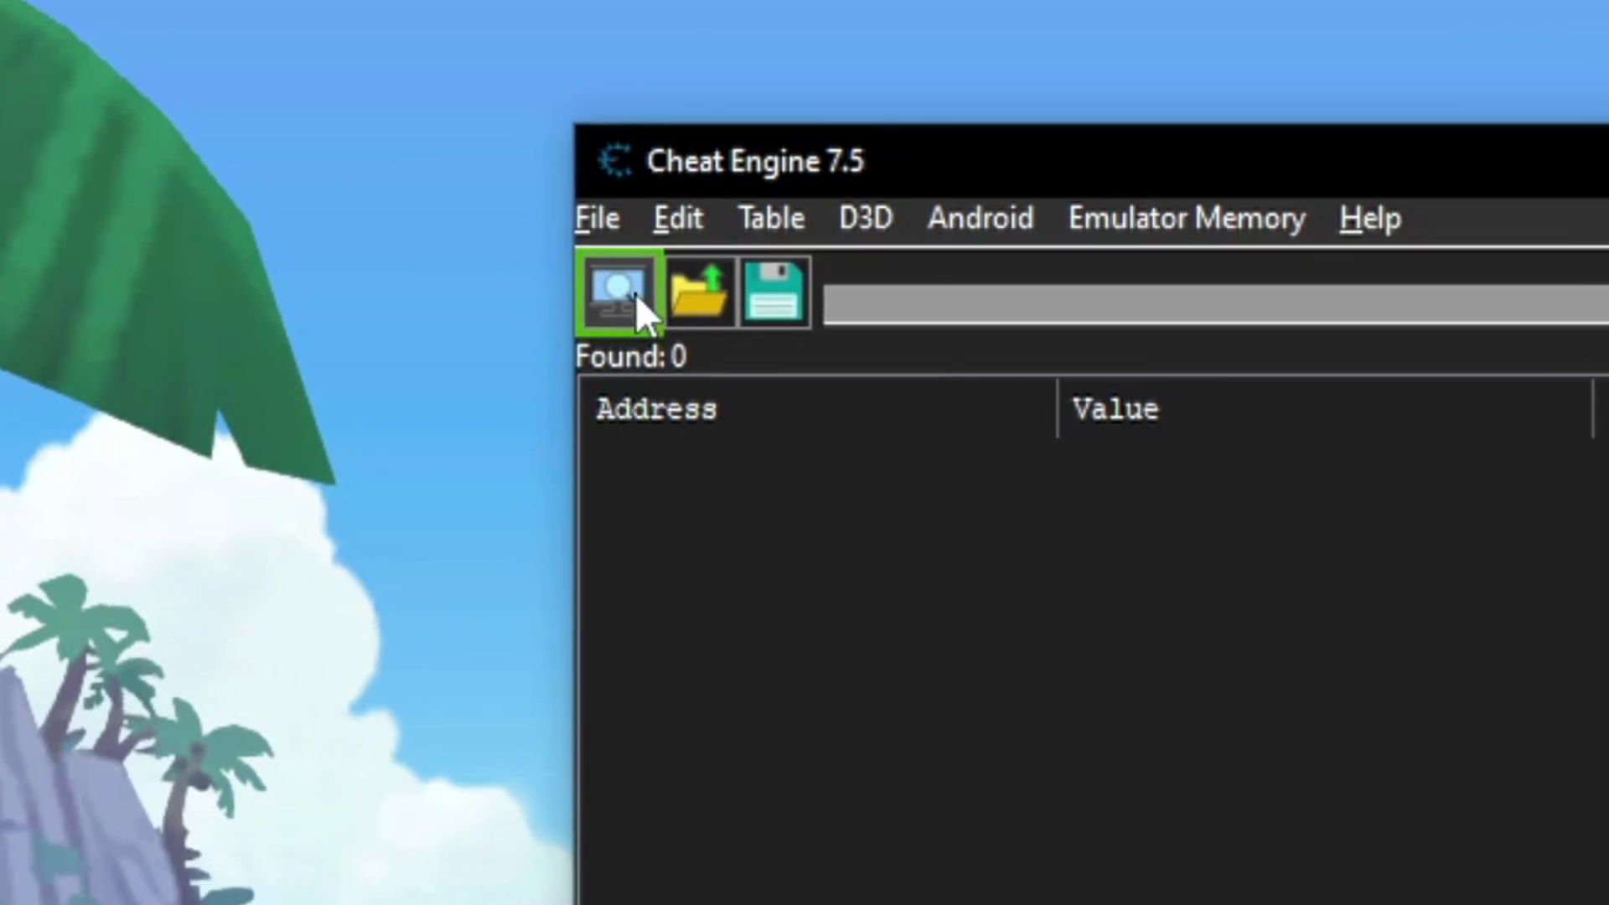
click(190, 90)
click(877, 408)
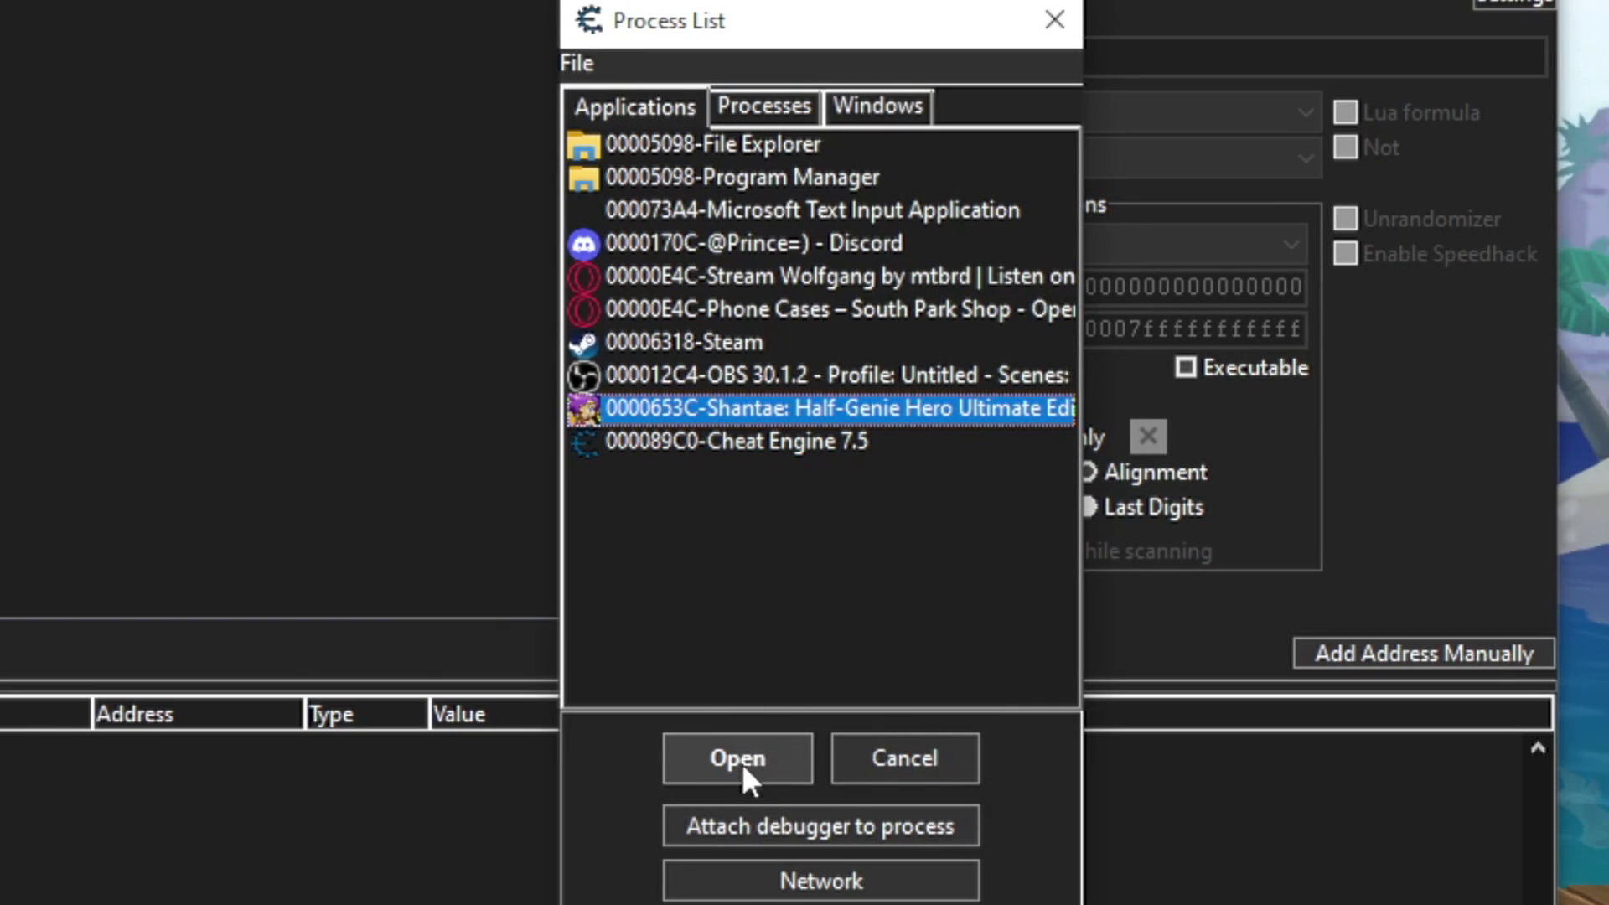
click(738, 758)
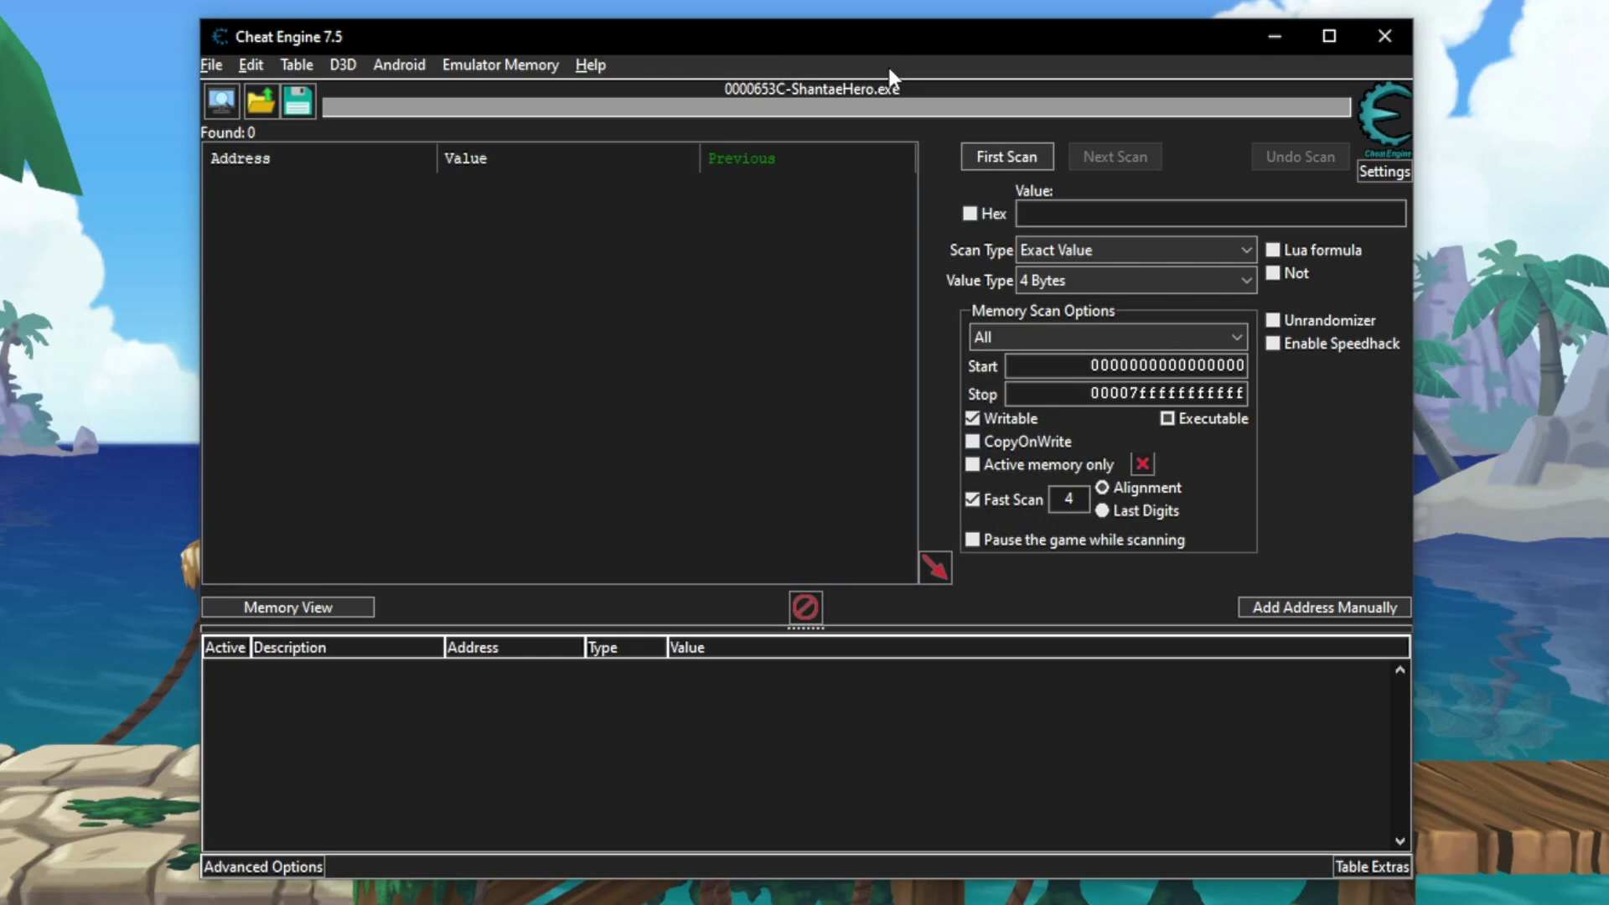
drag(888, 64, 911, 61)
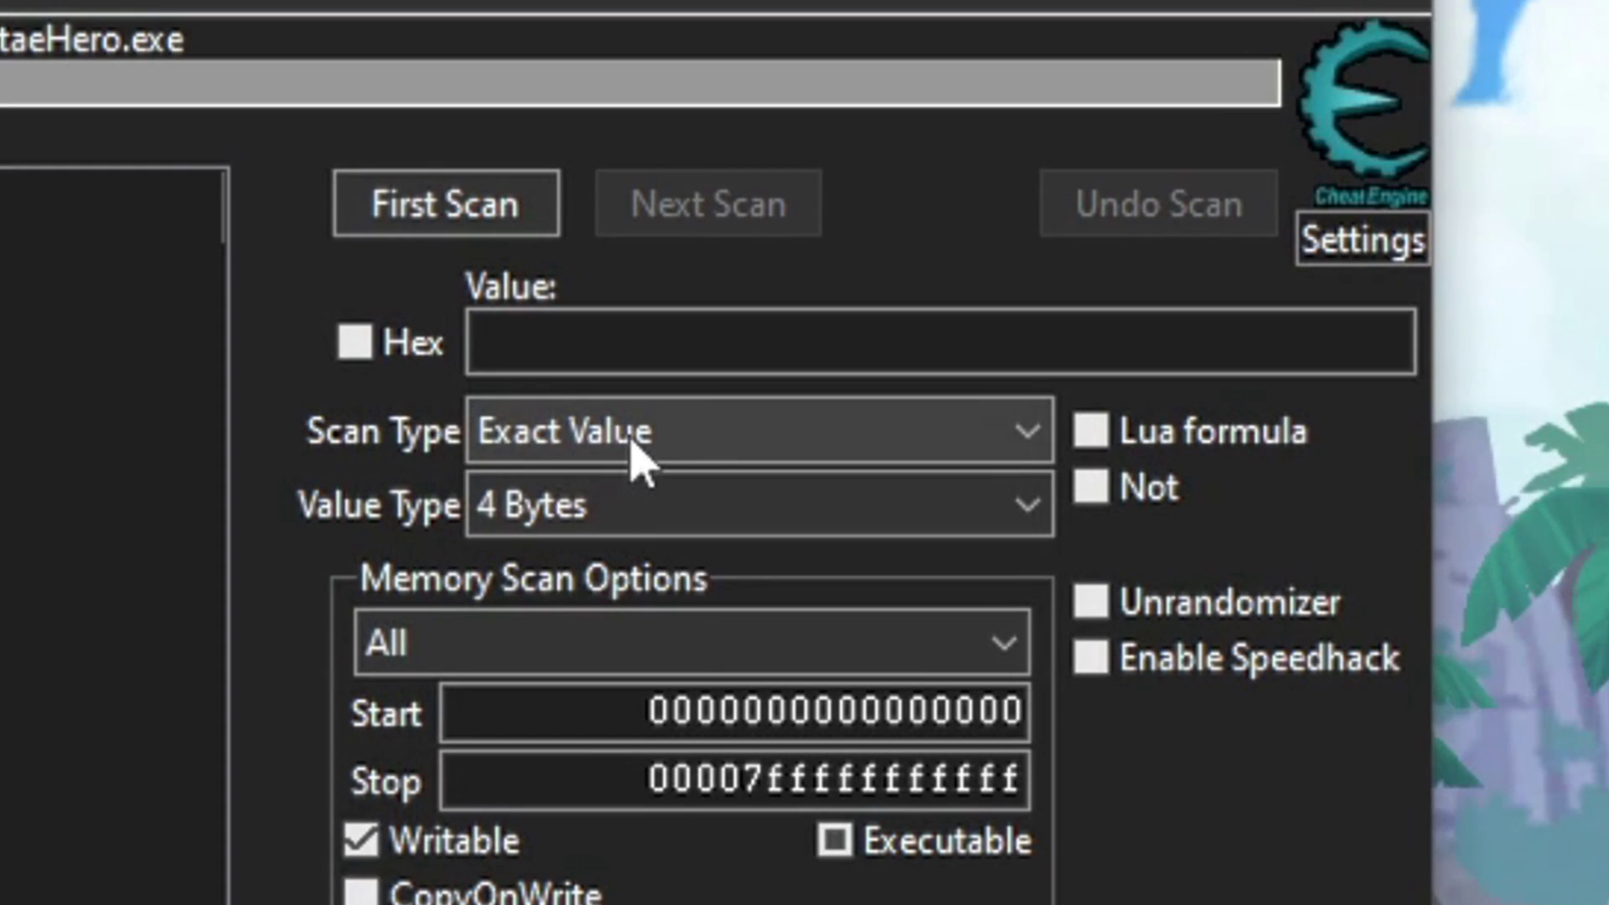
Run a first scan for an unknown initial value with the 4 Bytes value type, and move the scanner window slightly aside
click(1111, 252)
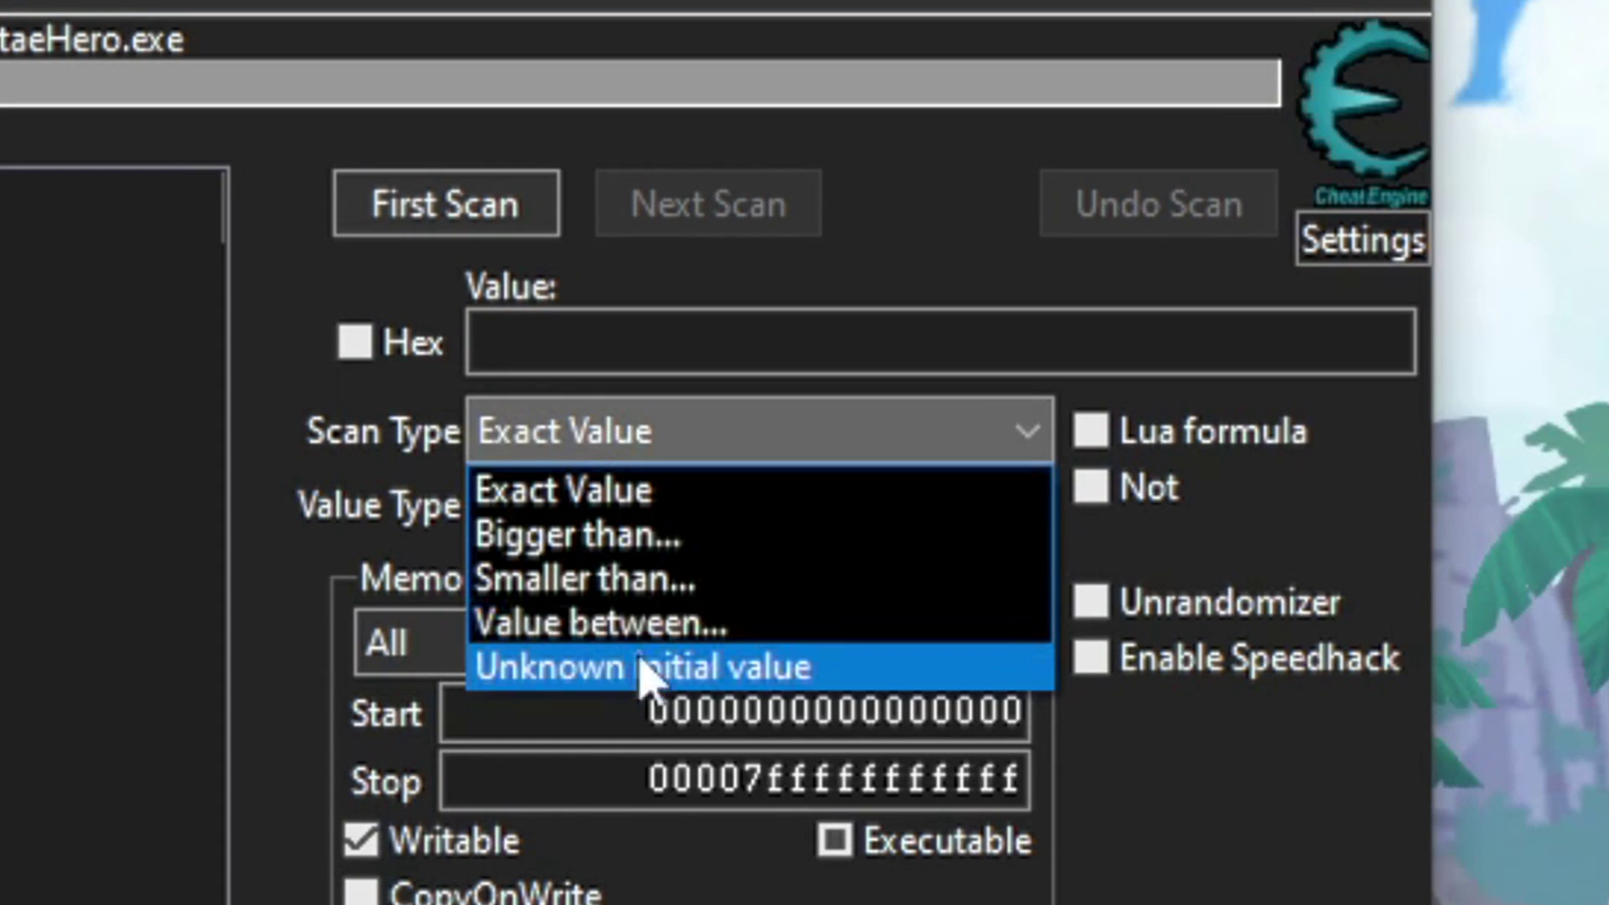
click(708, 677)
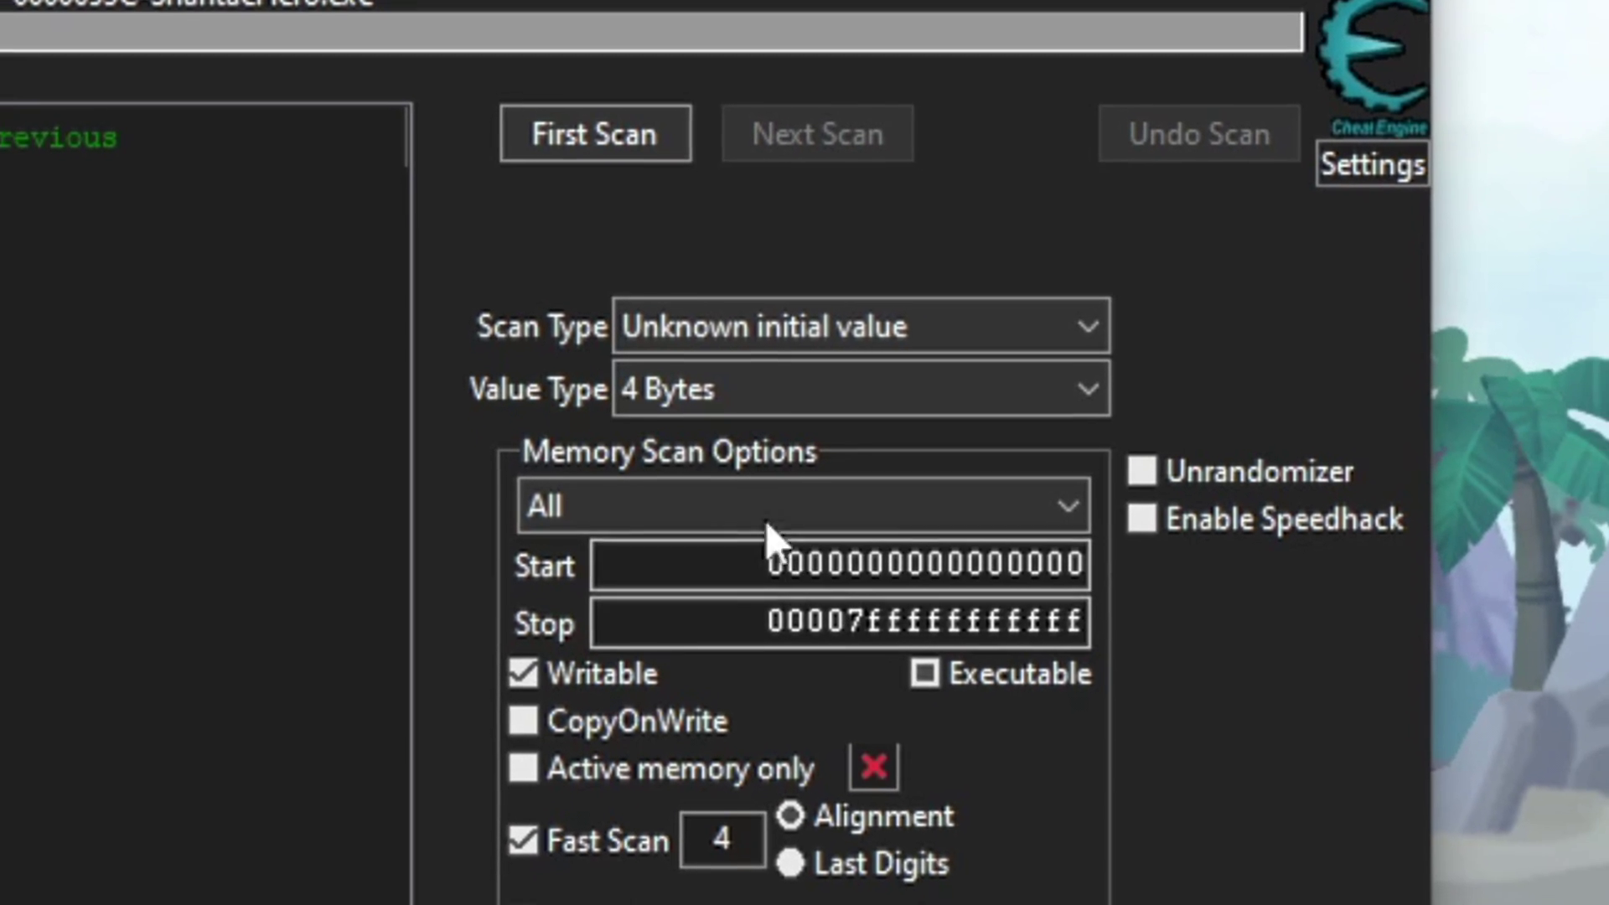
click(620, 476)
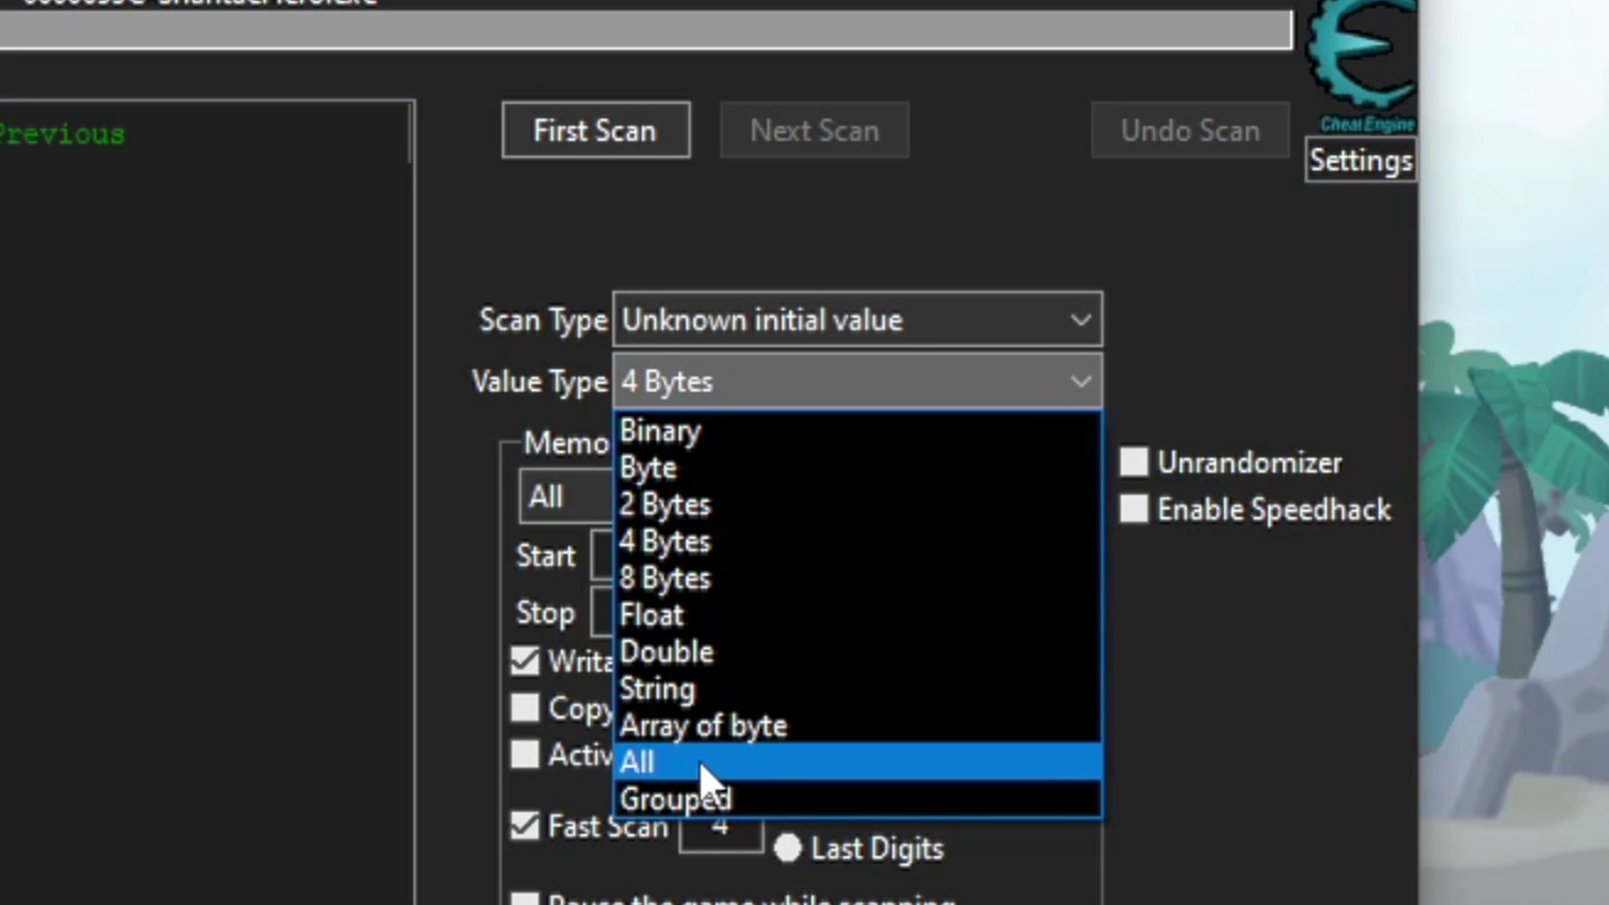
click(535, 588)
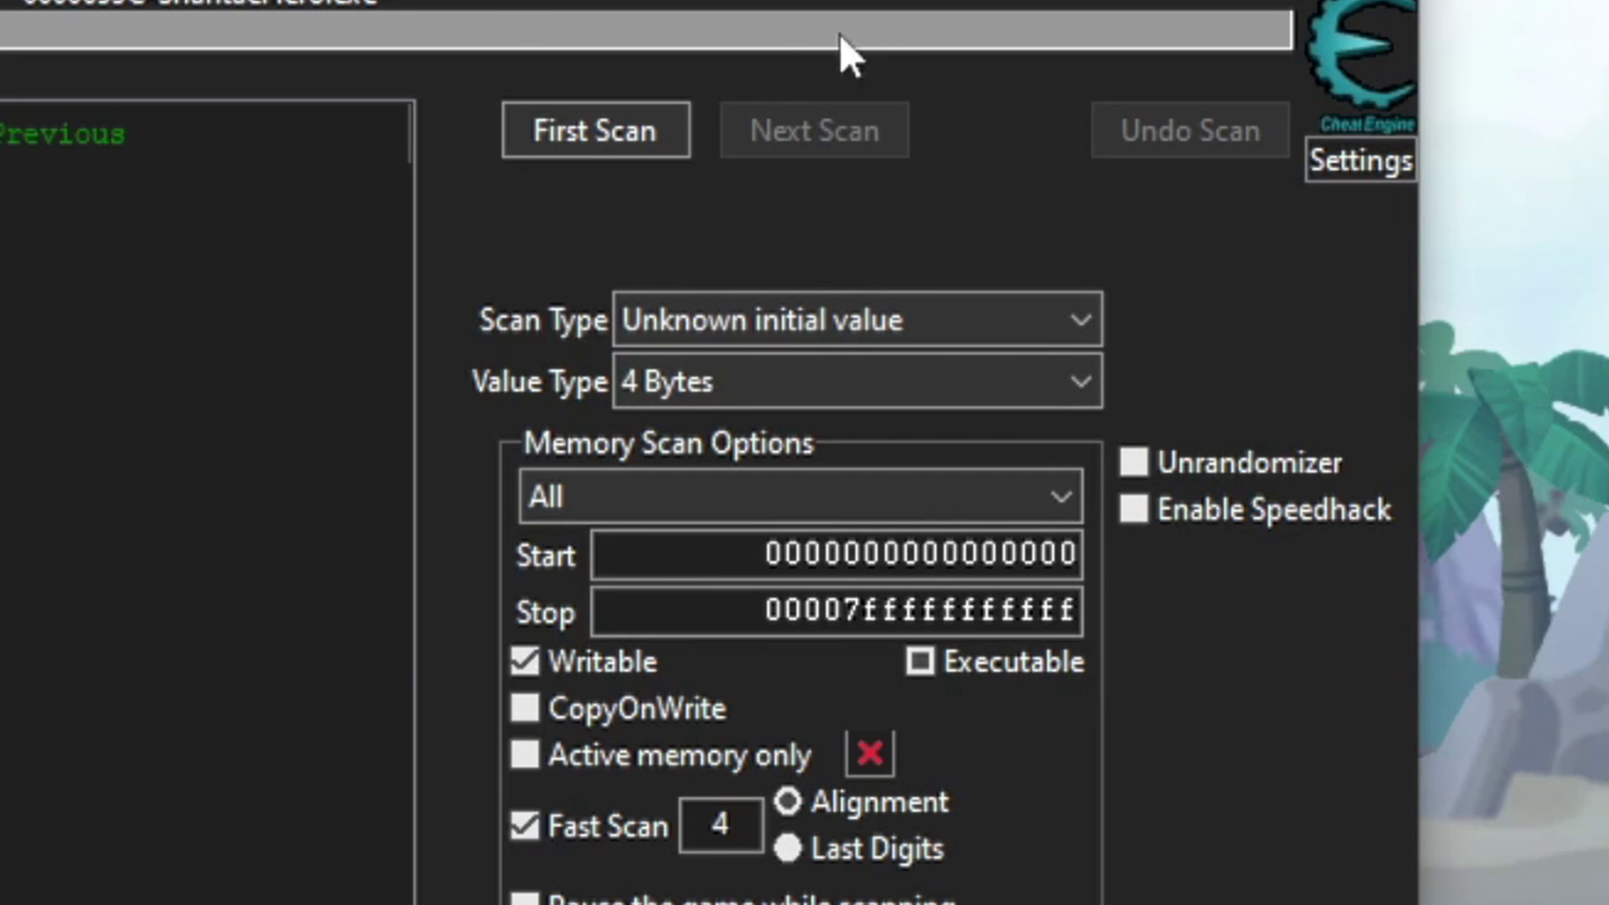
click(637, 127)
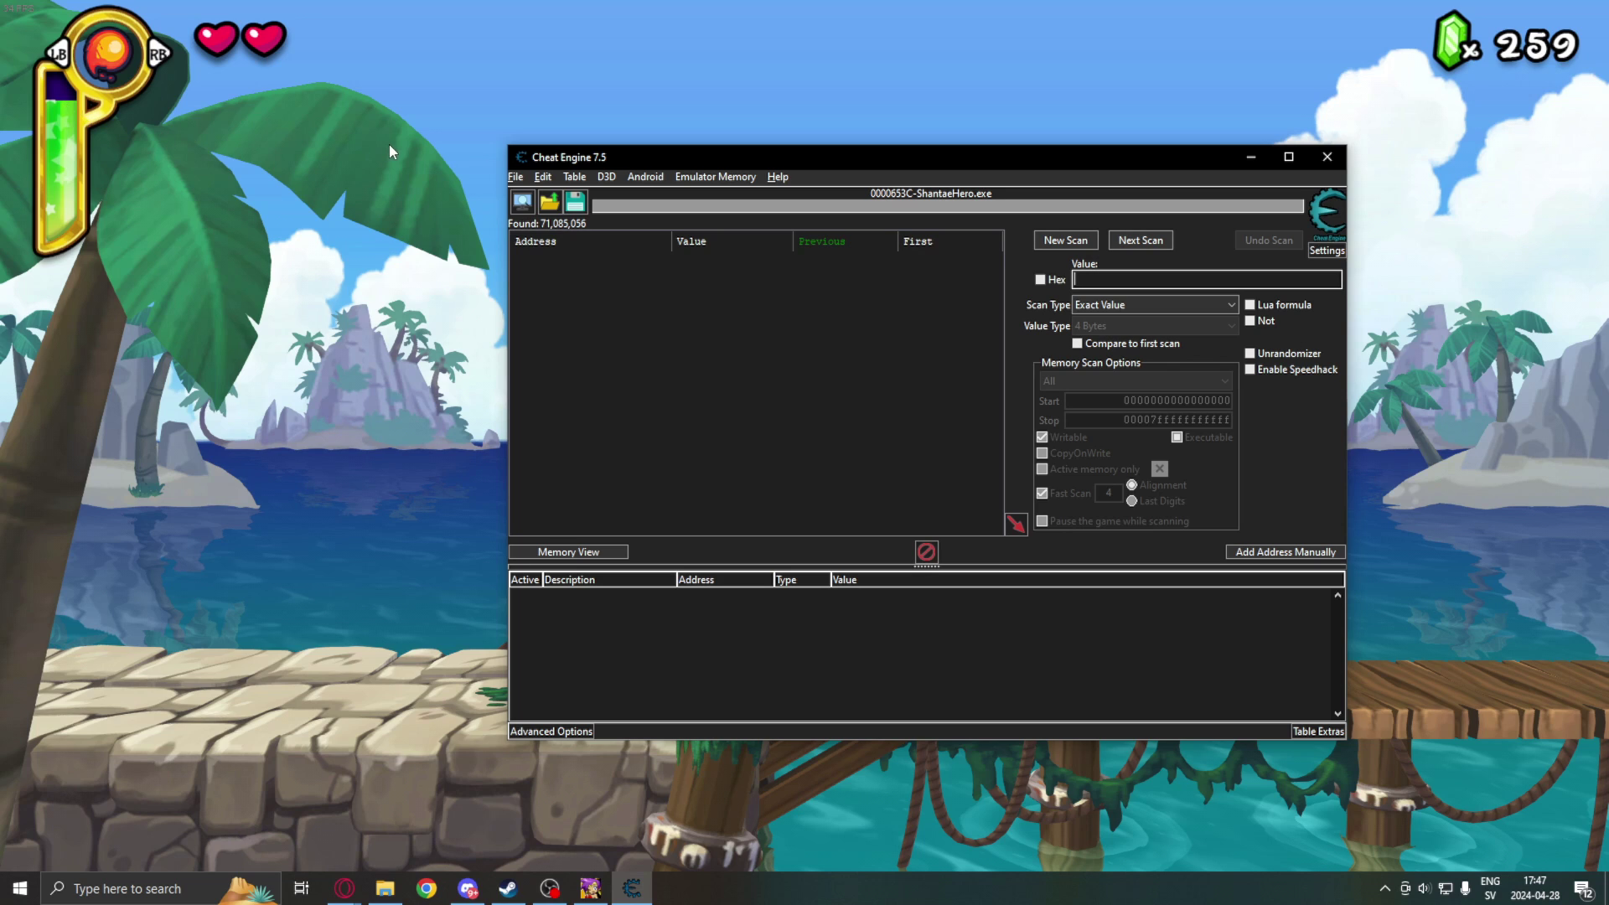
drag(669, 156, 645, 165)
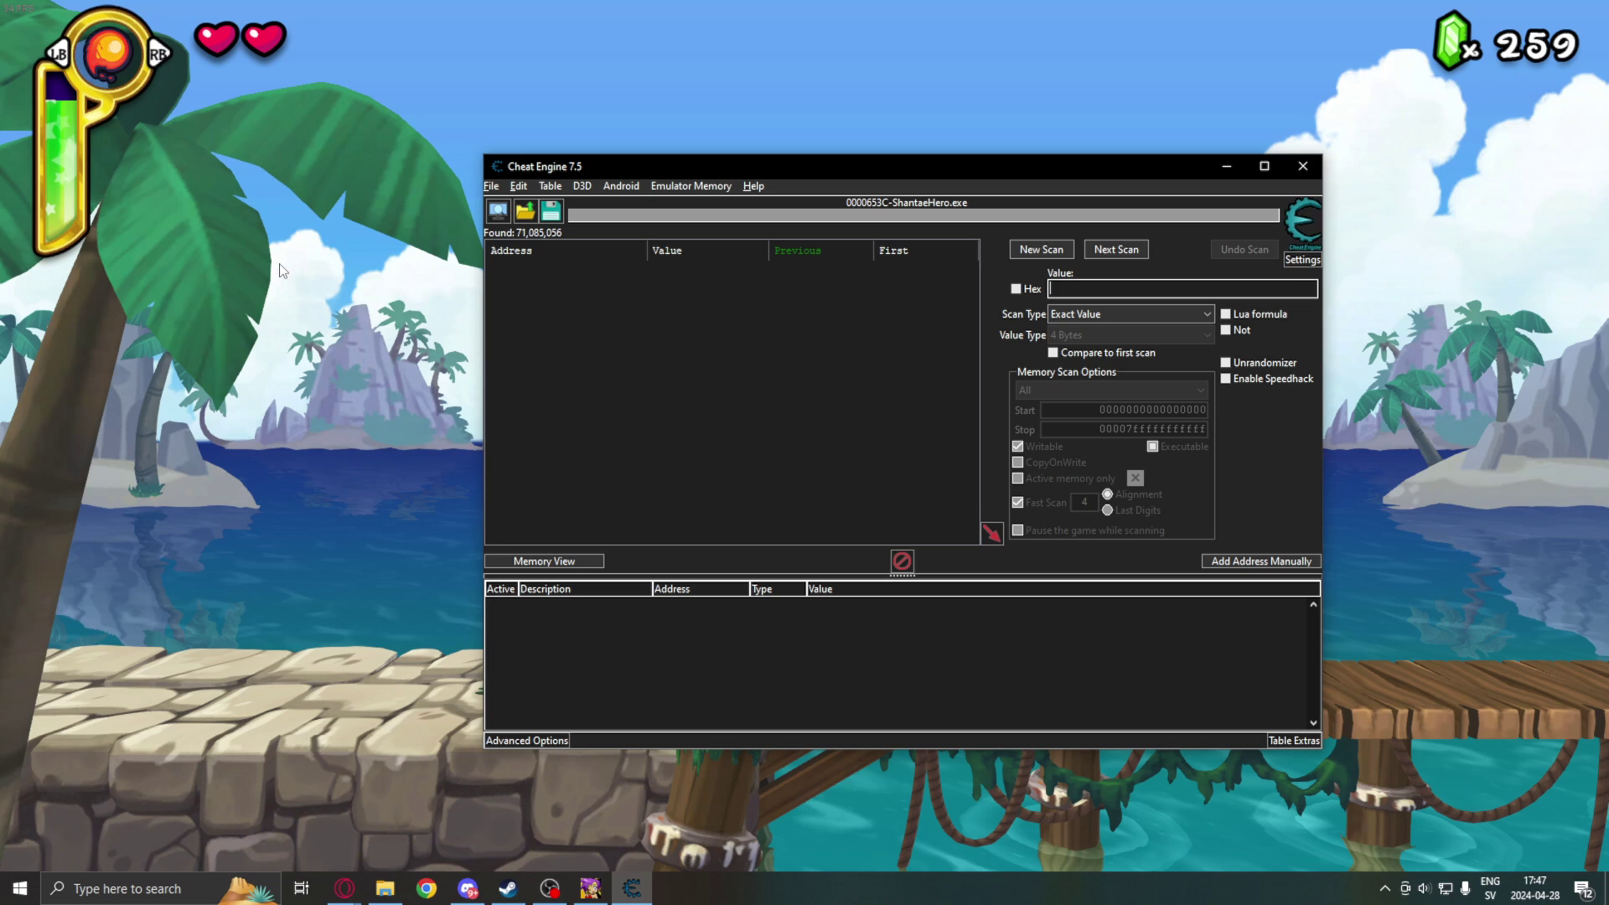
Switch to the game and shoot a fireball while jumping to lower the magic meter
click(234, 324)
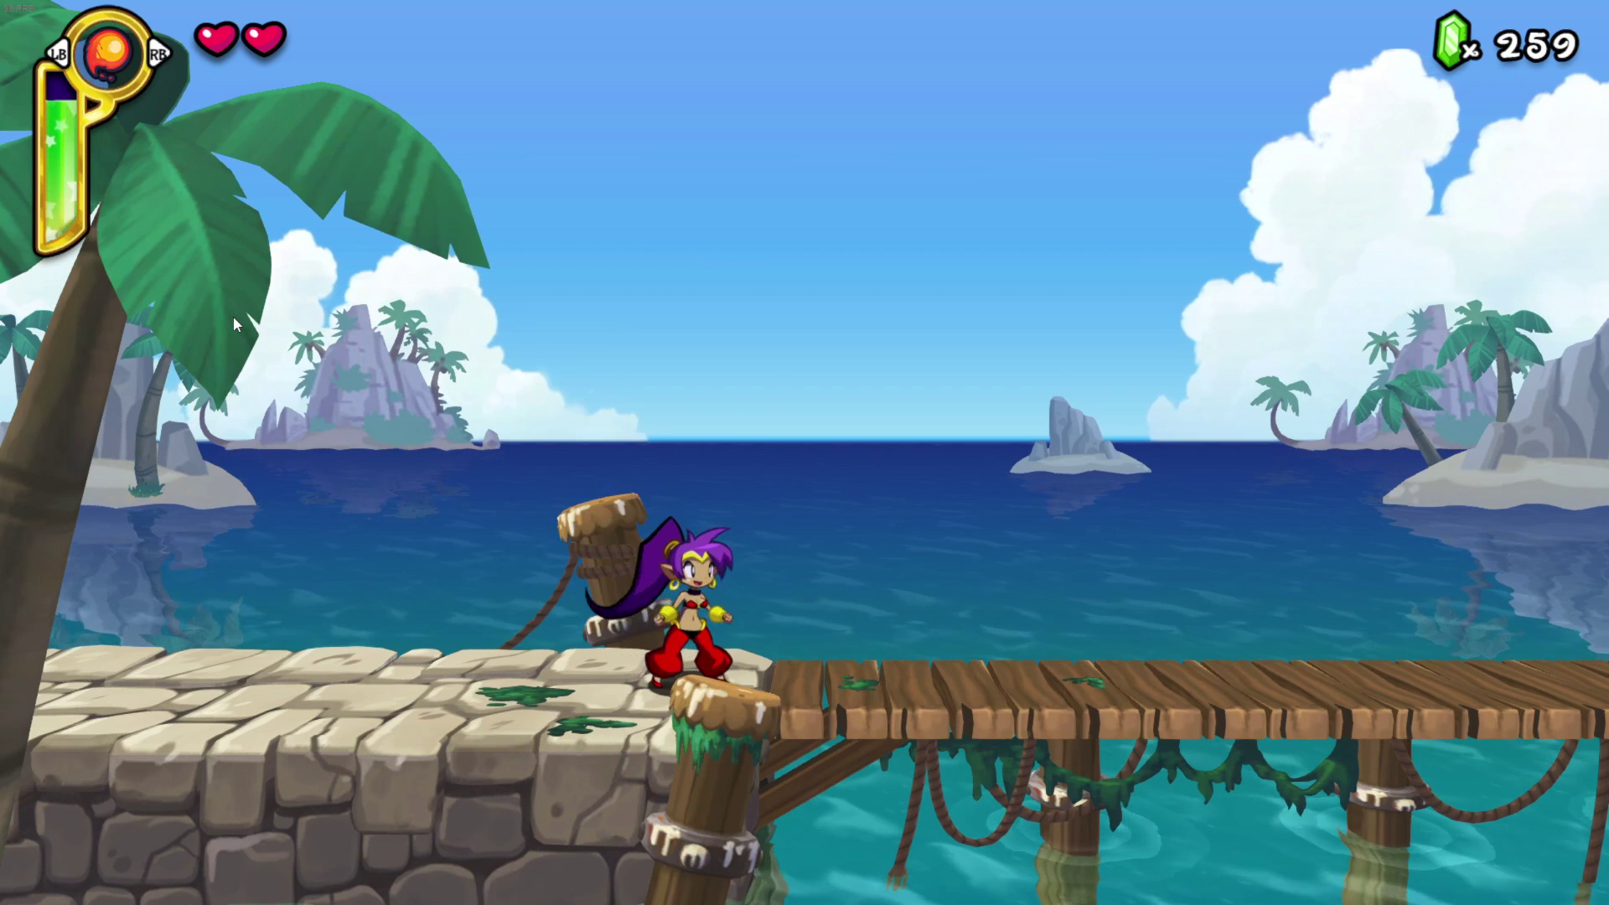
key(space)
key(x)
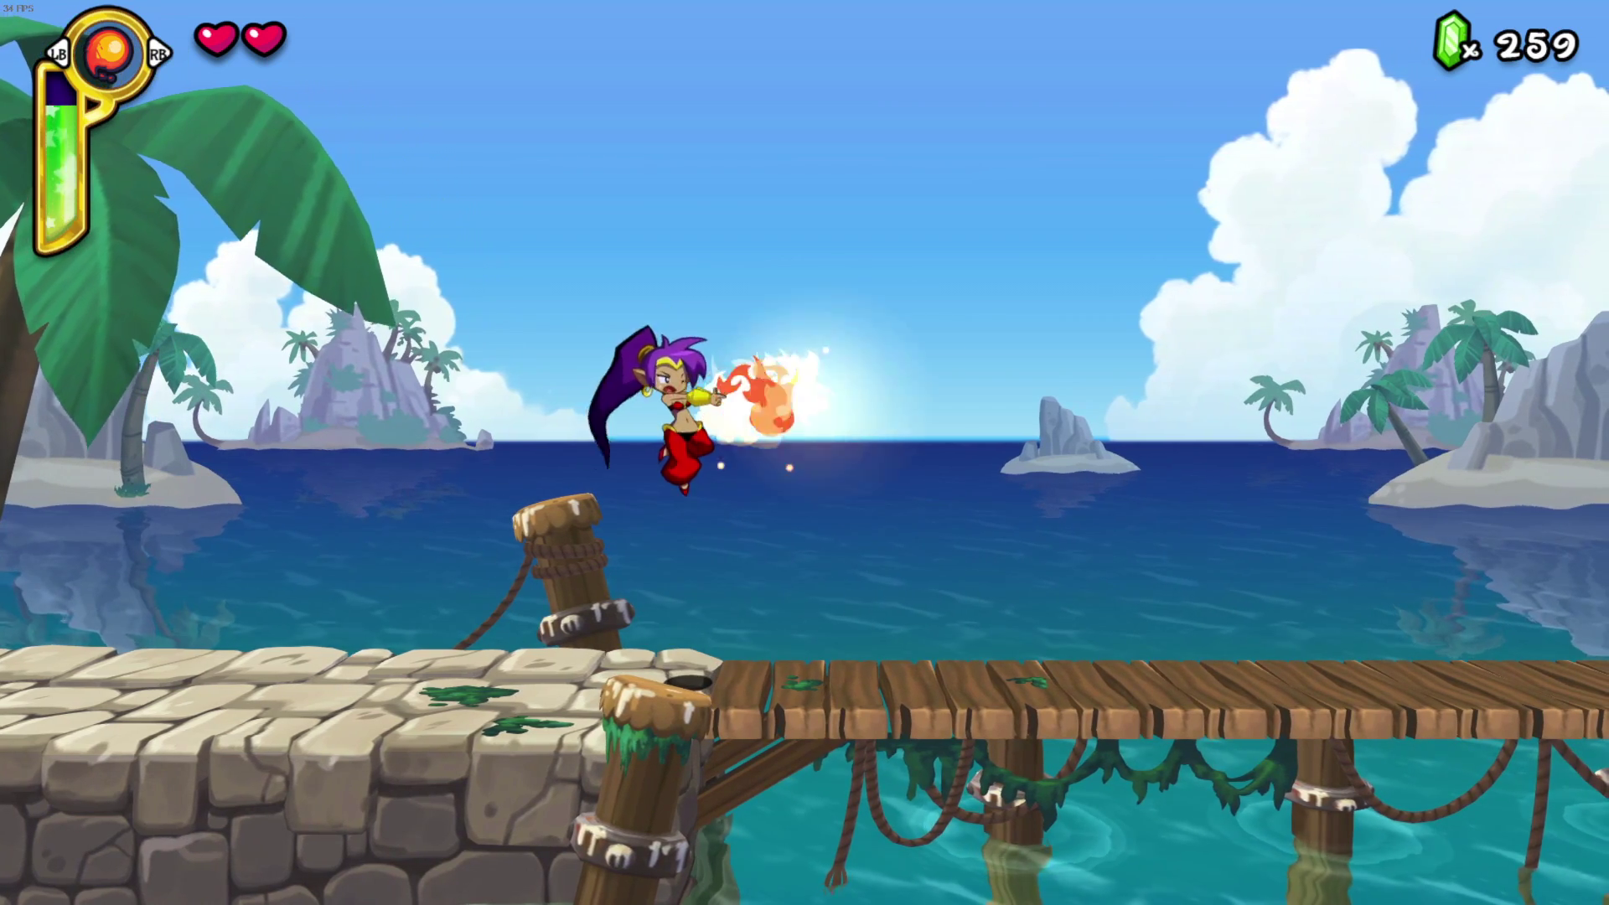
key(Left)
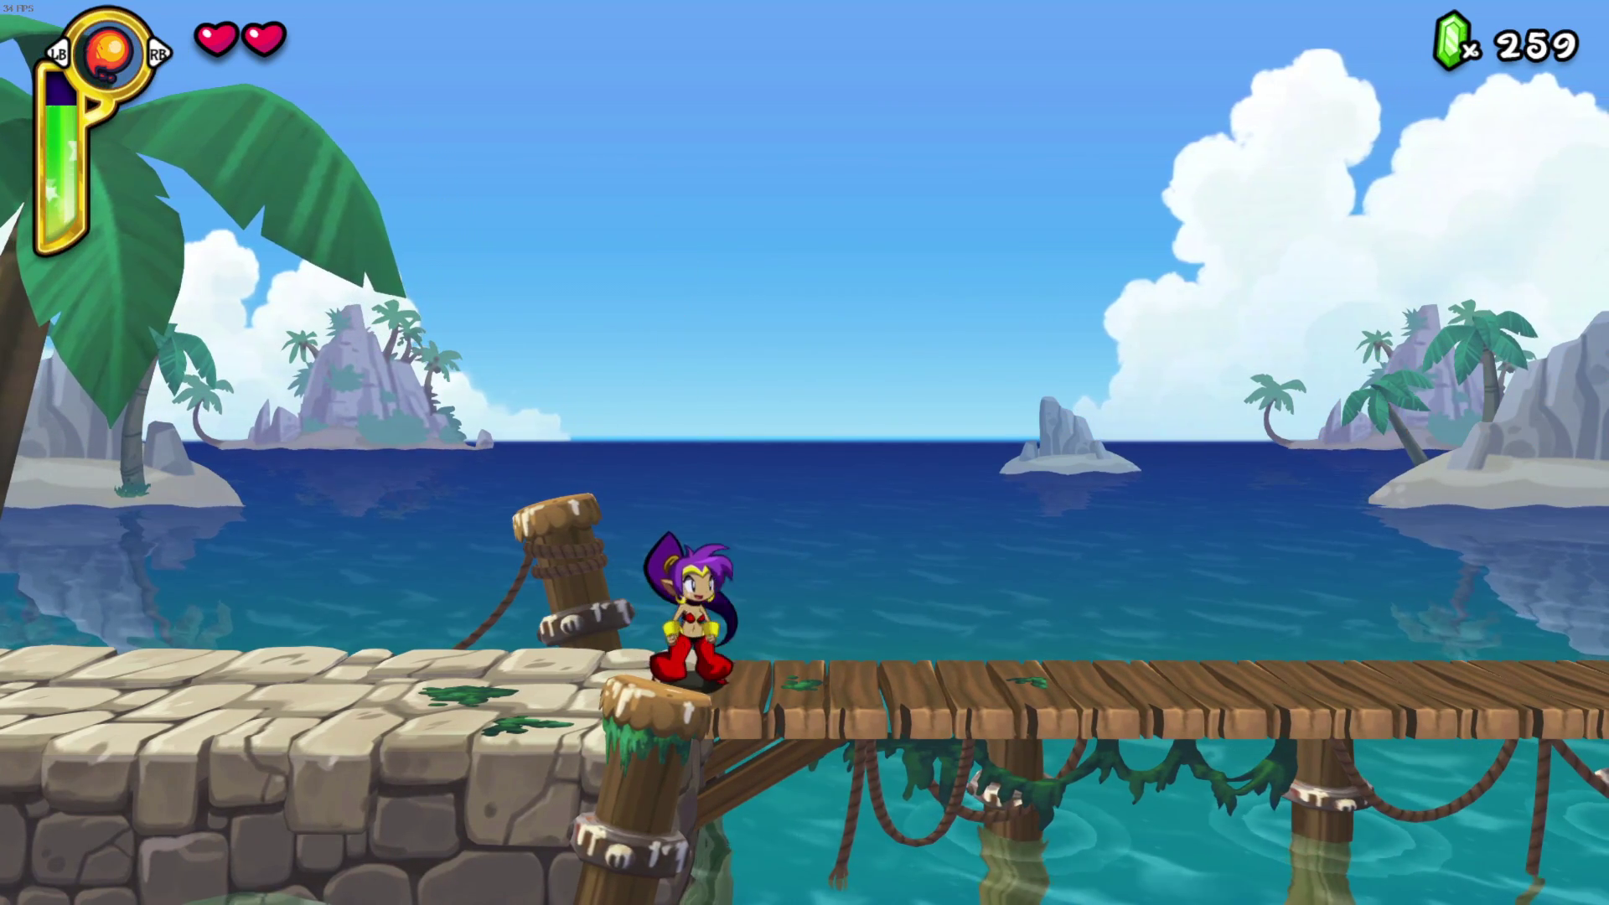
Switch to Cheat Engine and run a next scan with the scan type set to Decreased value
key(alt+Tab)
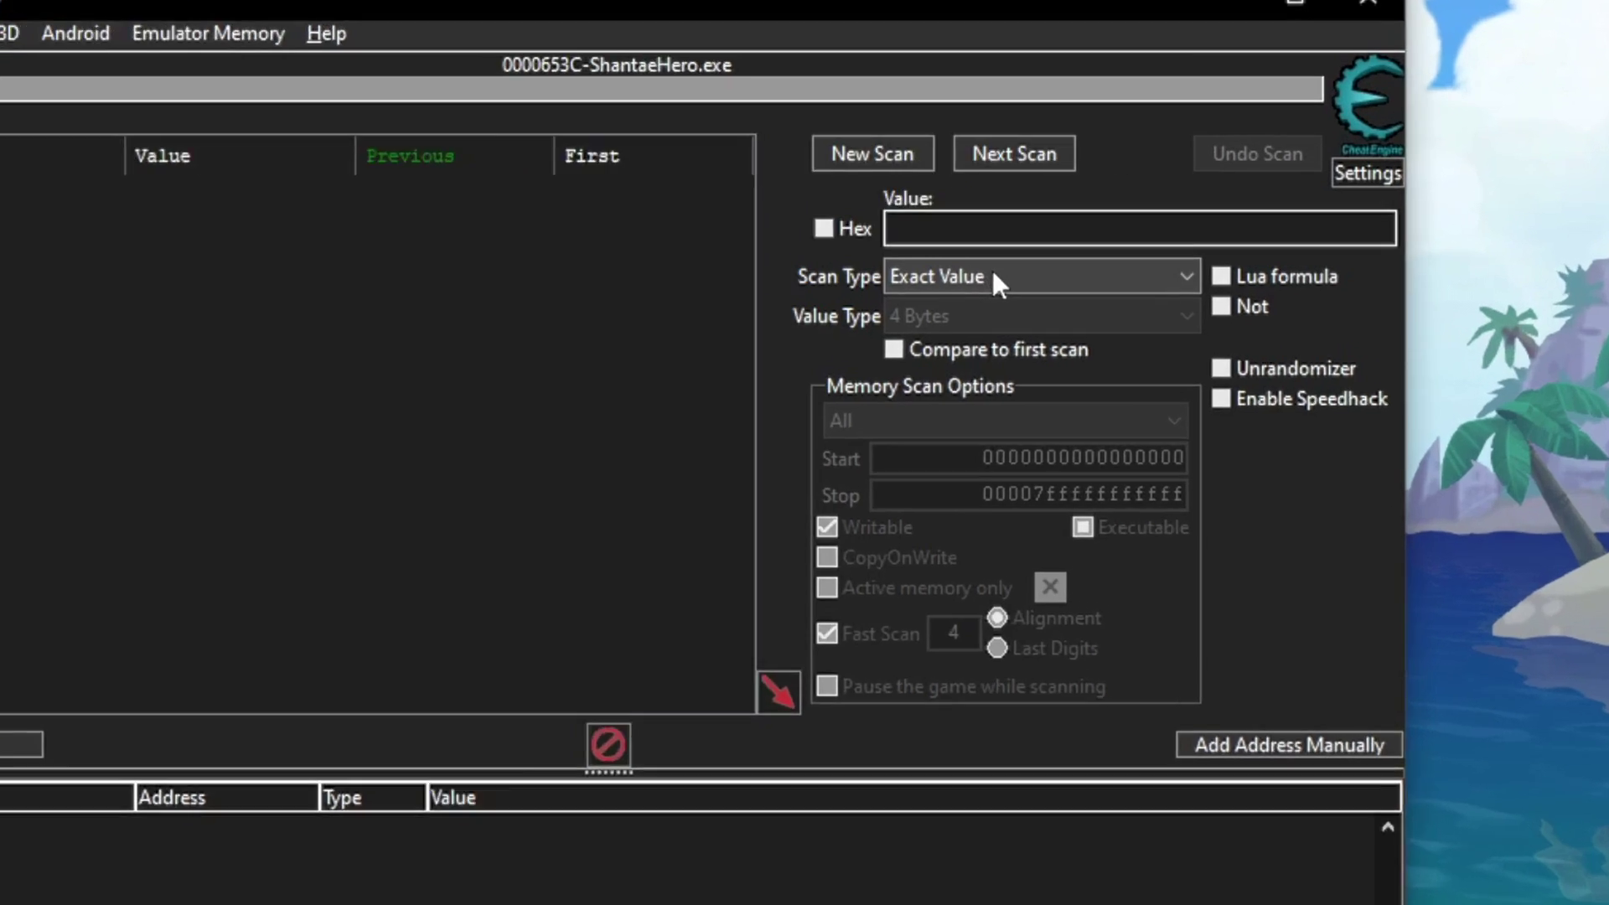
click(1105, 316)
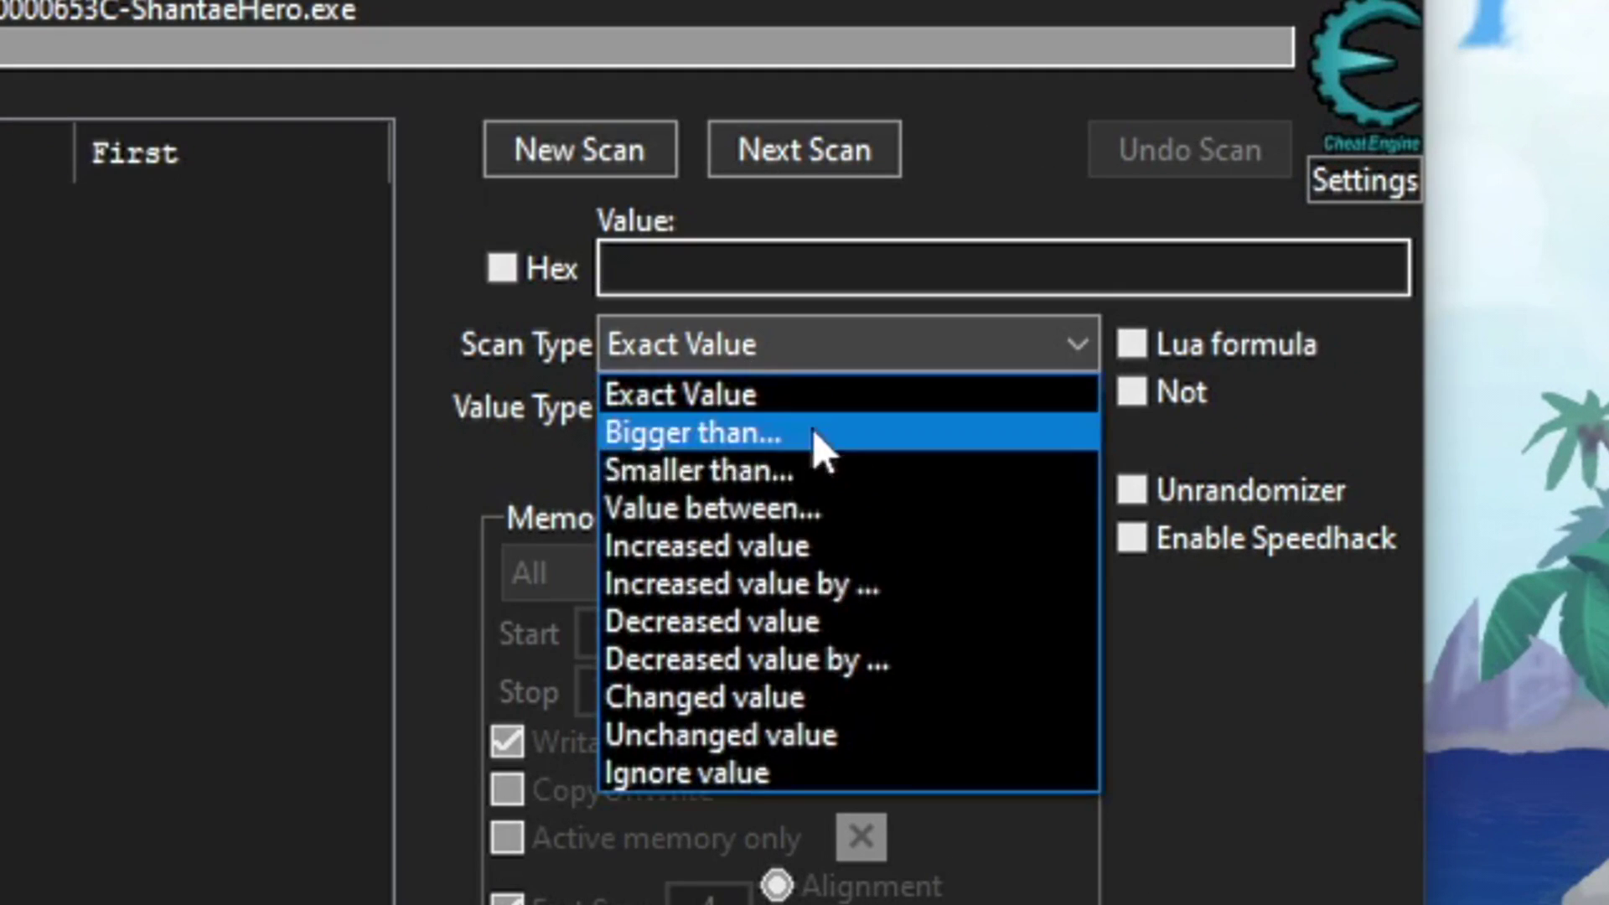
click(689, 625)
click(805, 151)
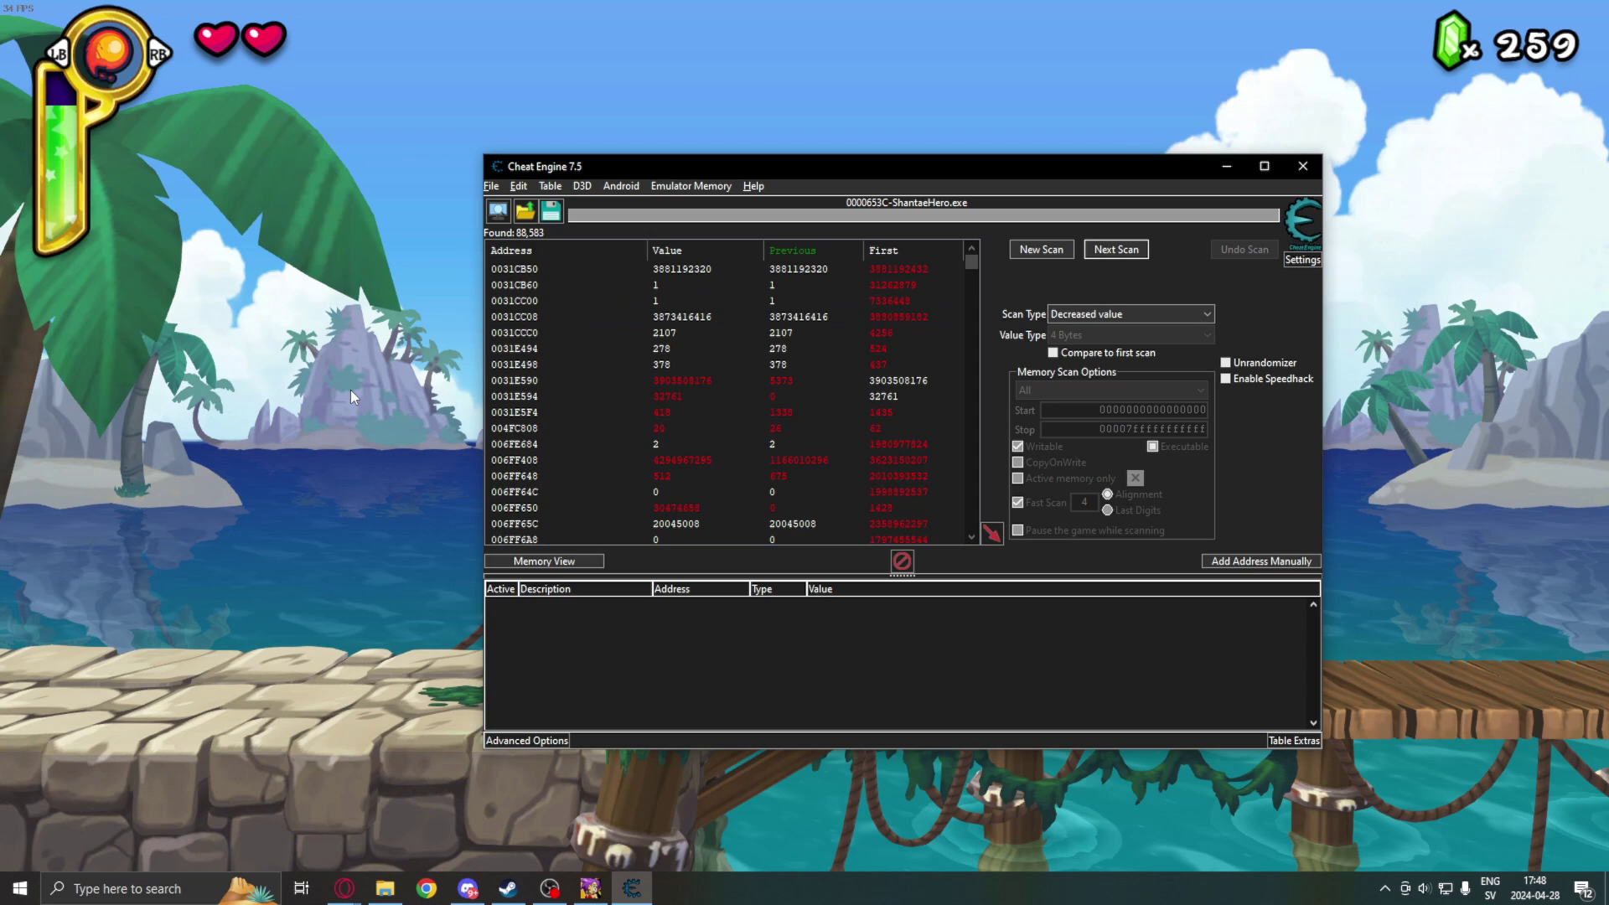
Shoot more fireballs in the game in two rounds, running another Decreased value scan in Cheat Engine after each round
click(348, 389)
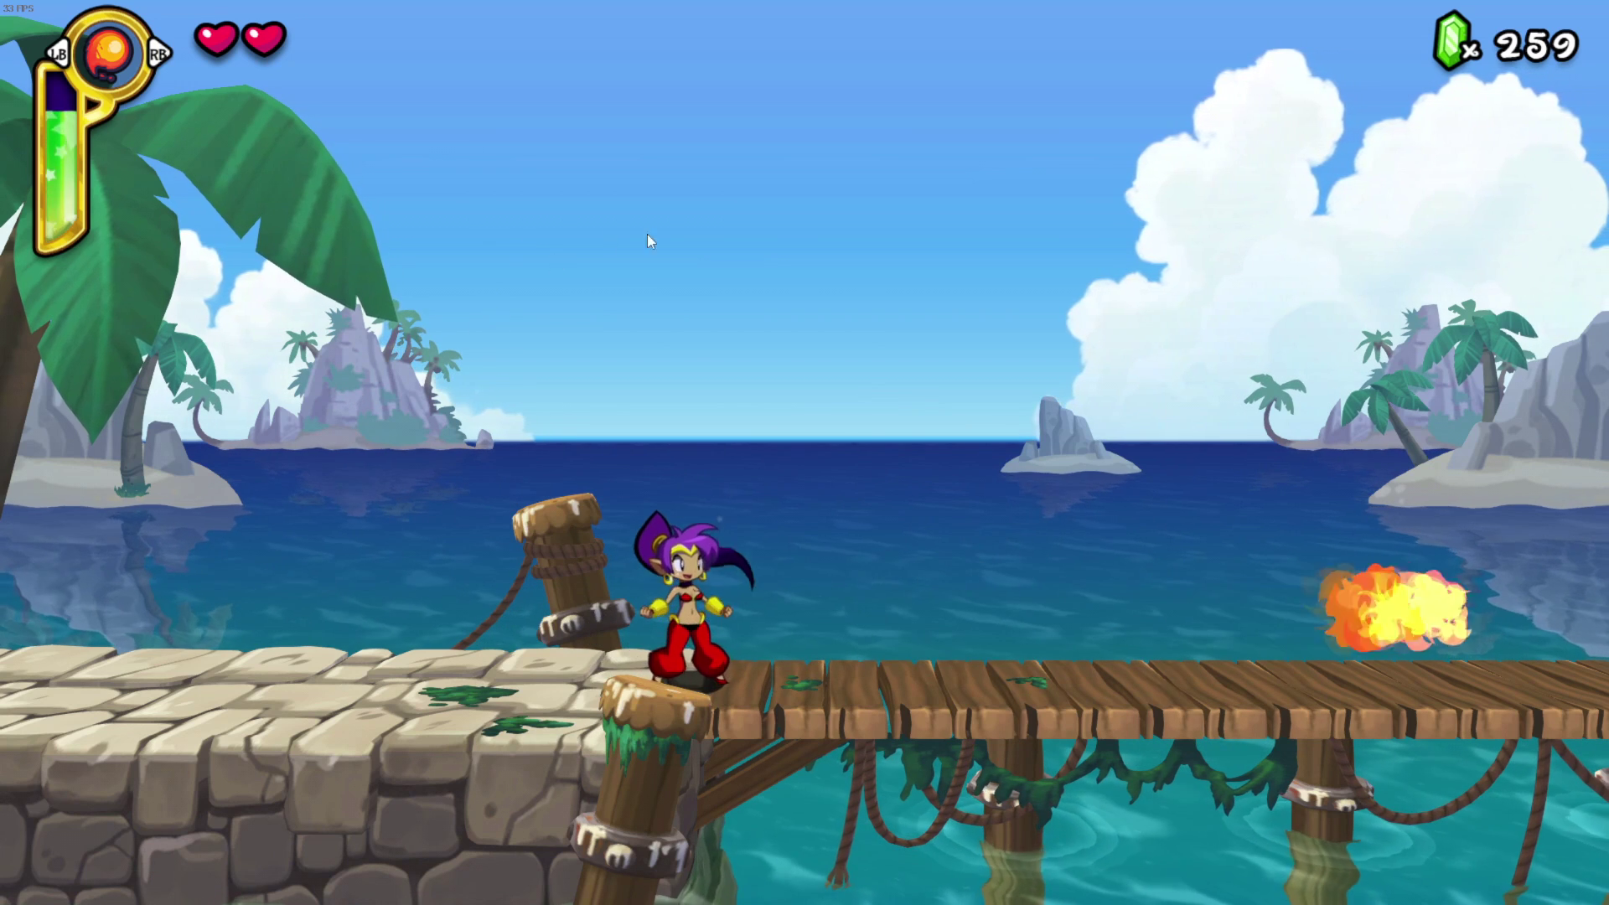
key(alt+Tab)
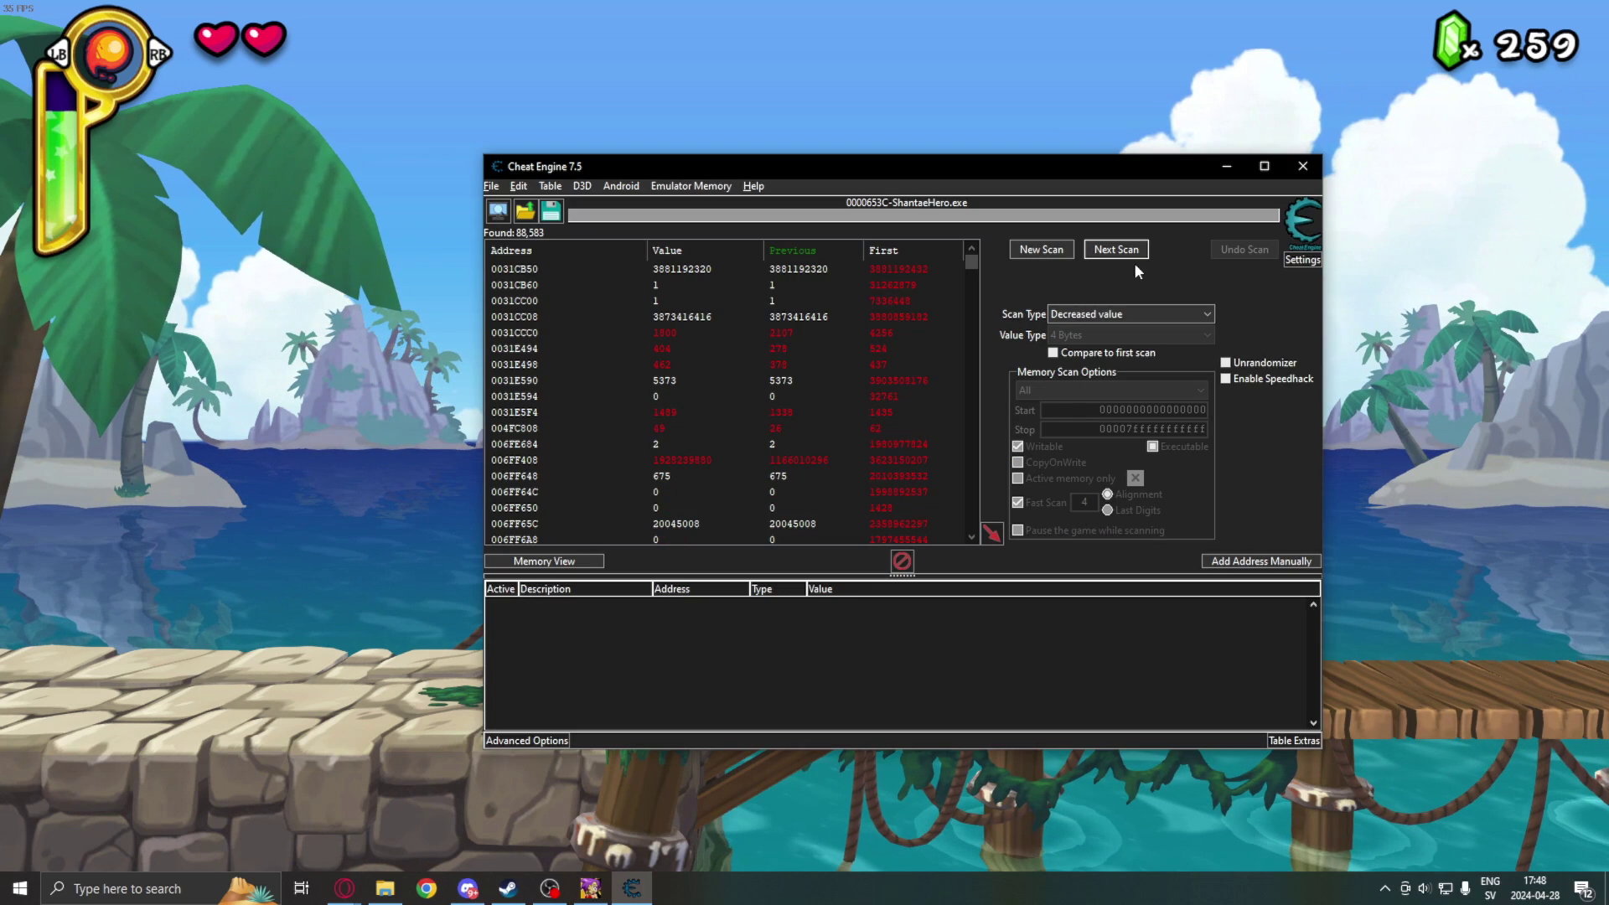
click(1121, 250)
click(411, 354)
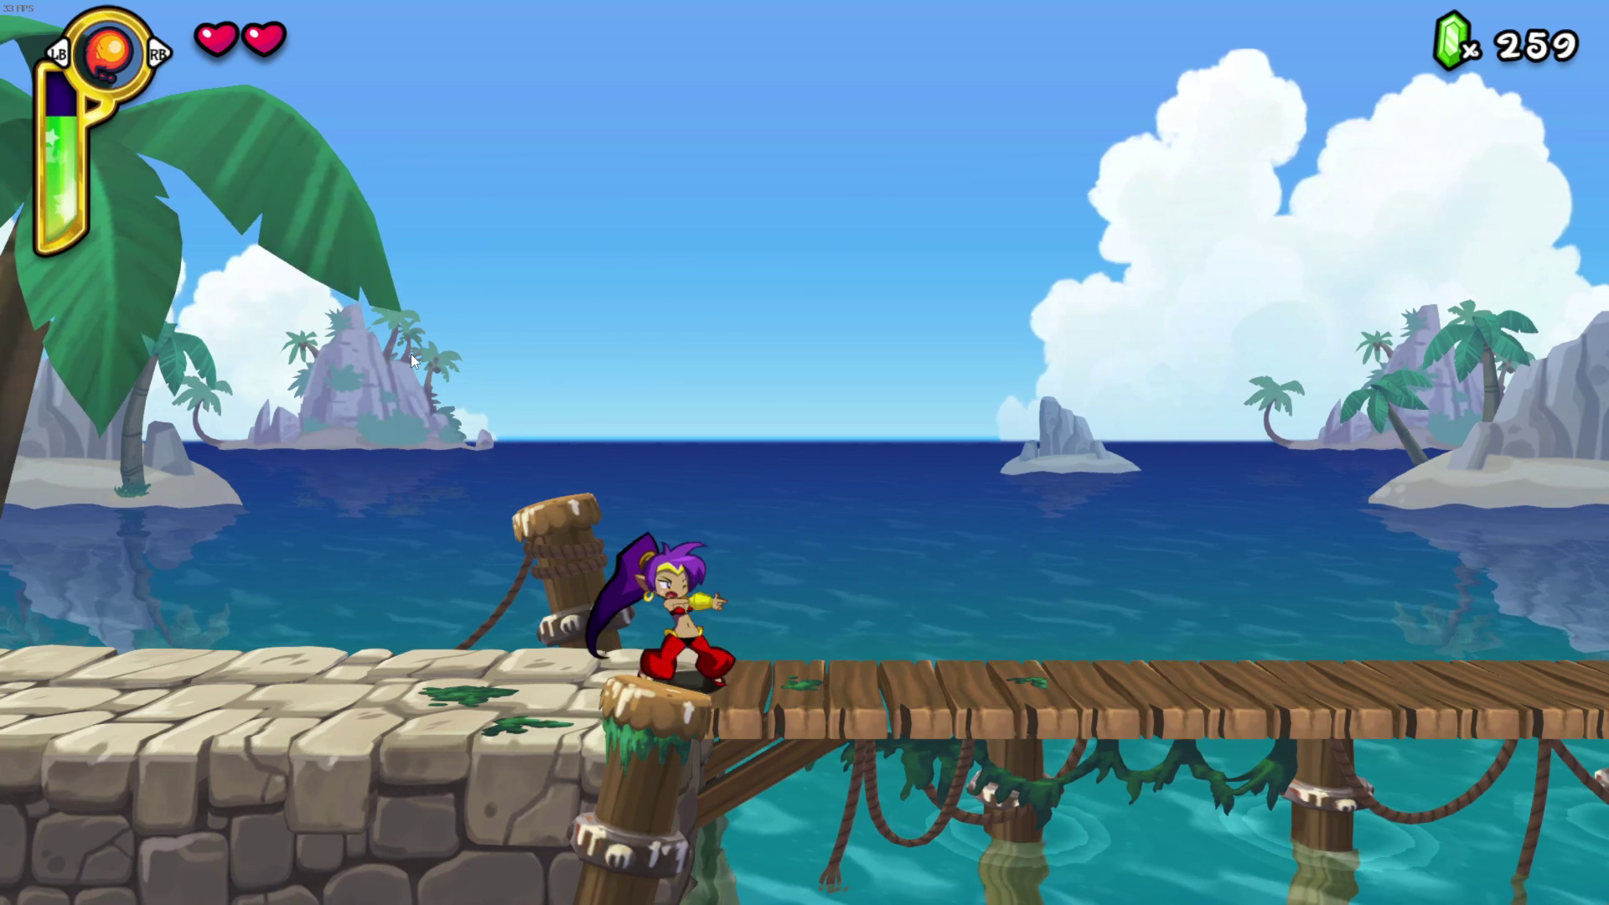
key(c)
key(c)
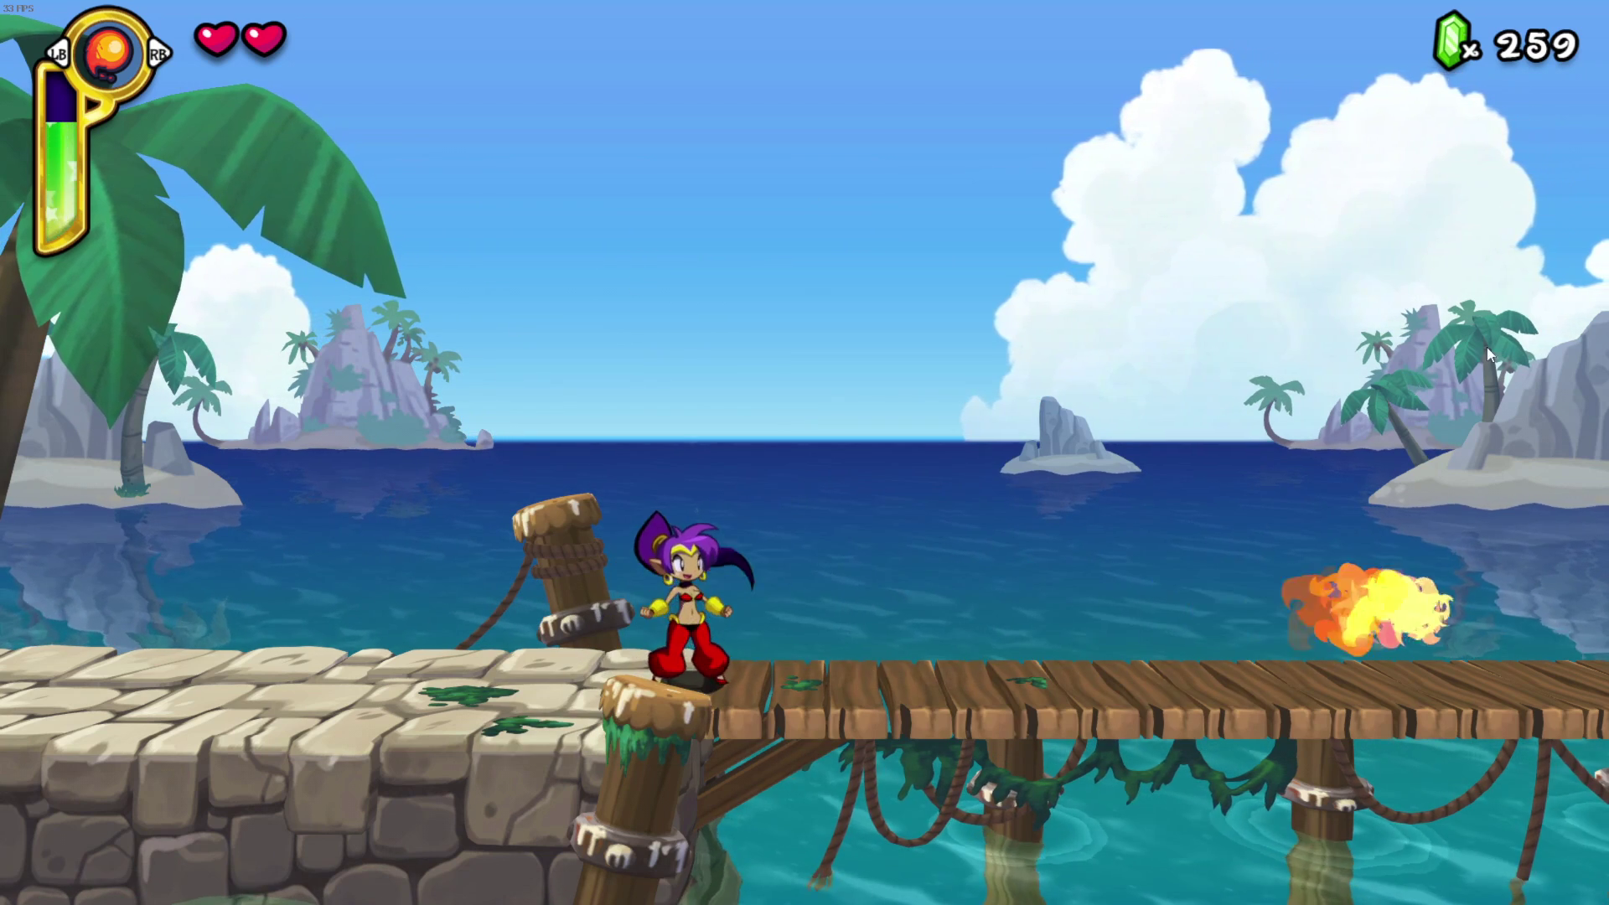
key(alt+Tab)
click(1117, 249)
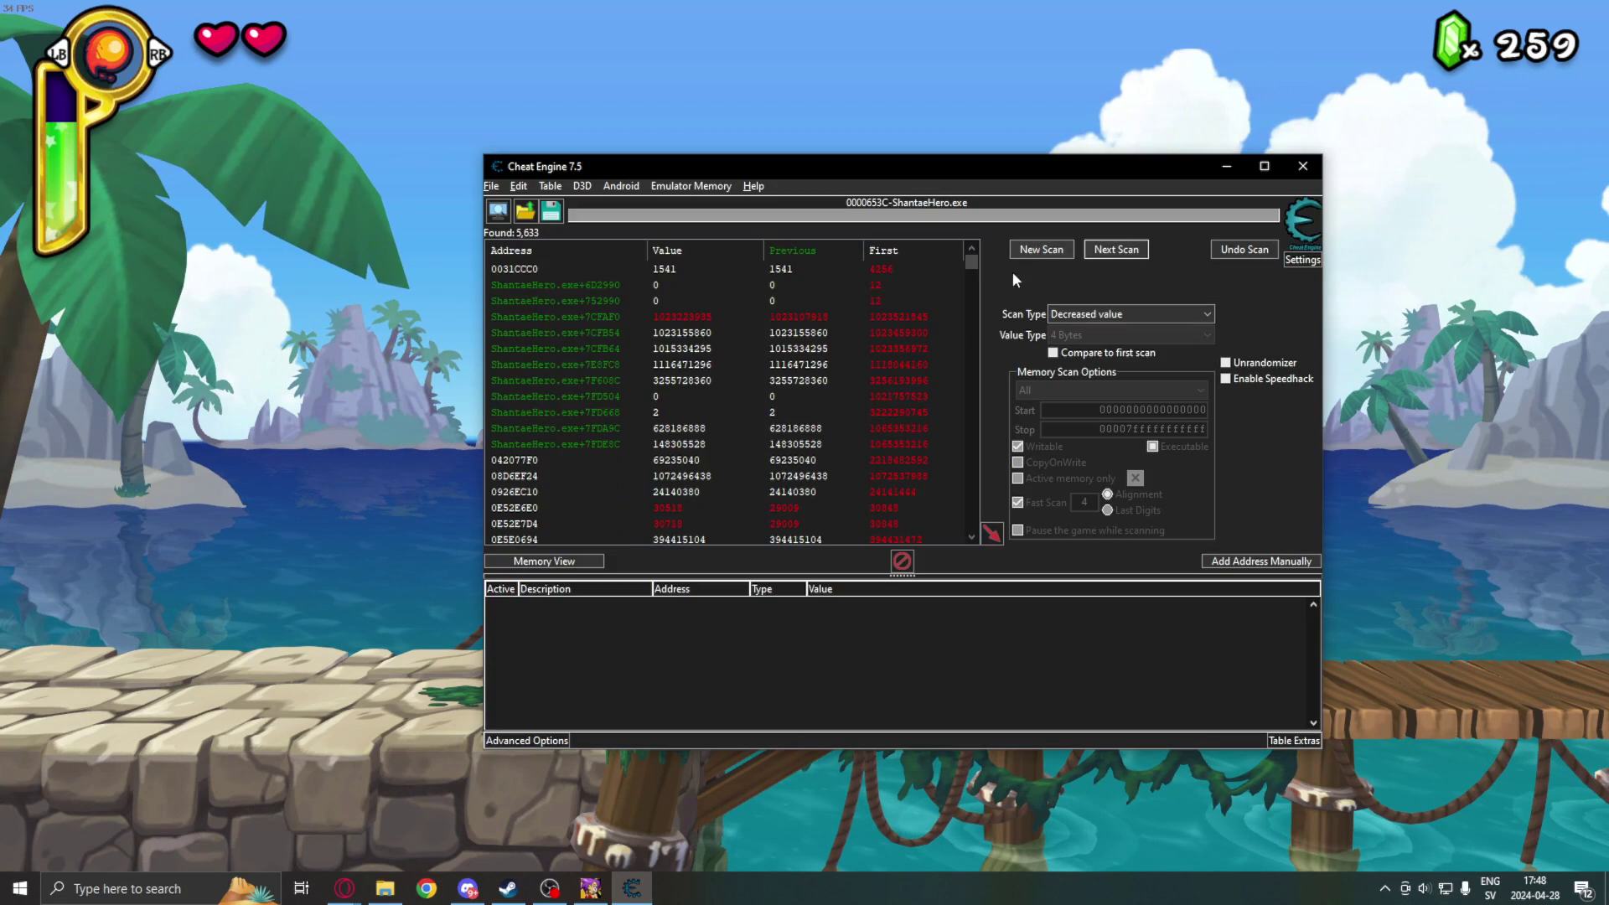
Keep alternating between shooting a fireball and rescanning for Decreased value until only a handful of addresses remain
click(384, 265)
key(alt+Tab)
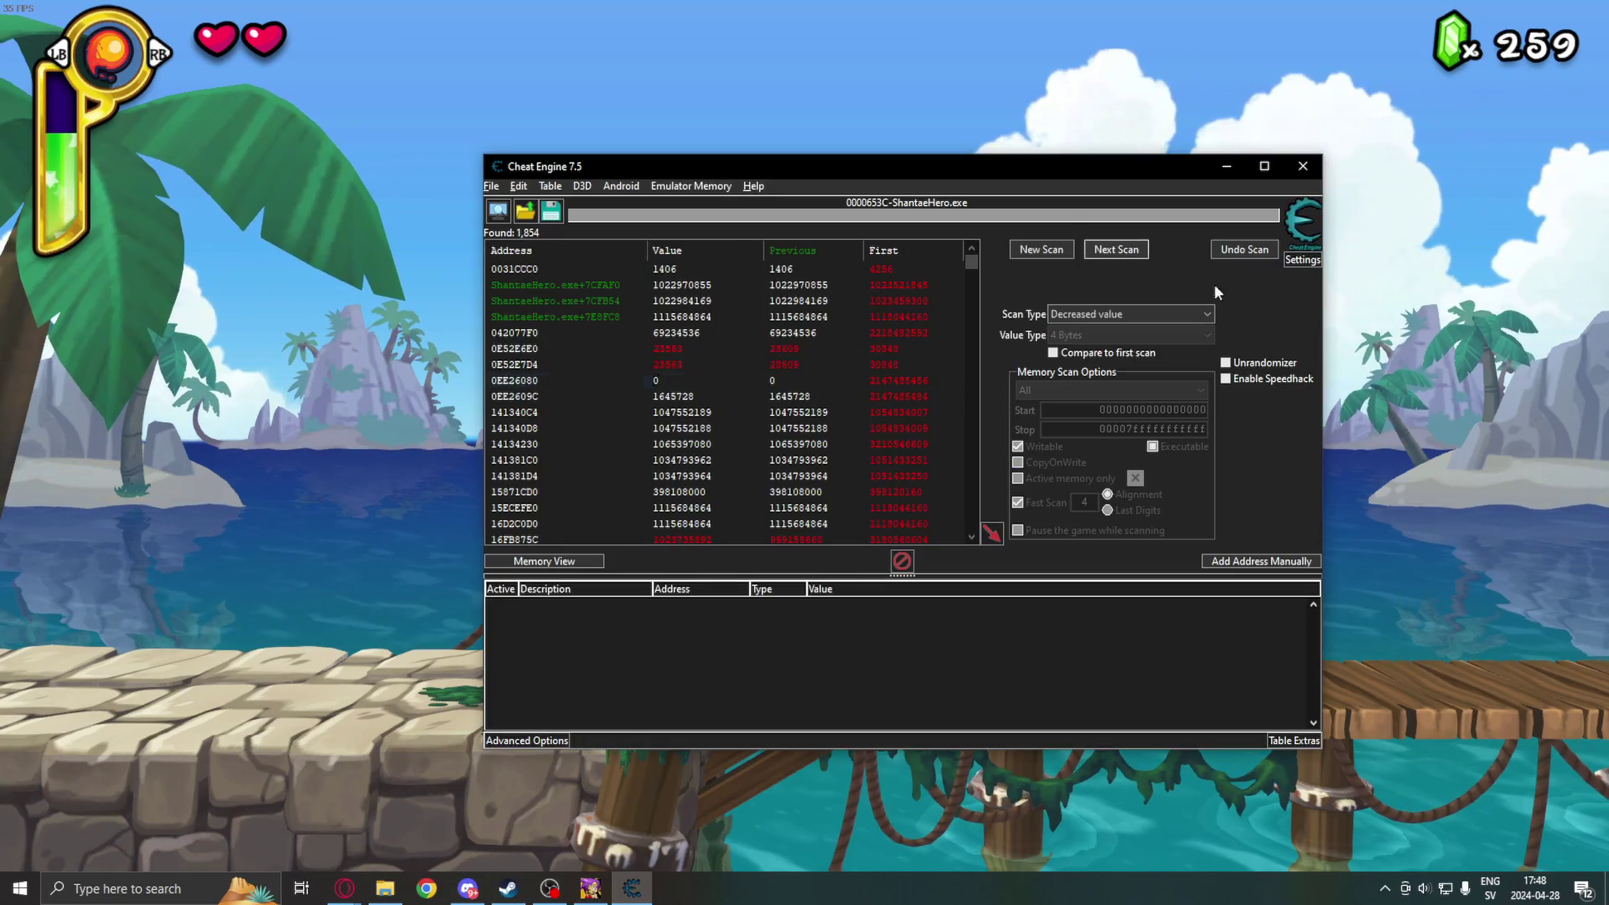
click(409, 354)
key(c)
key(alt+Tab)
click(269, 456)
key(c)
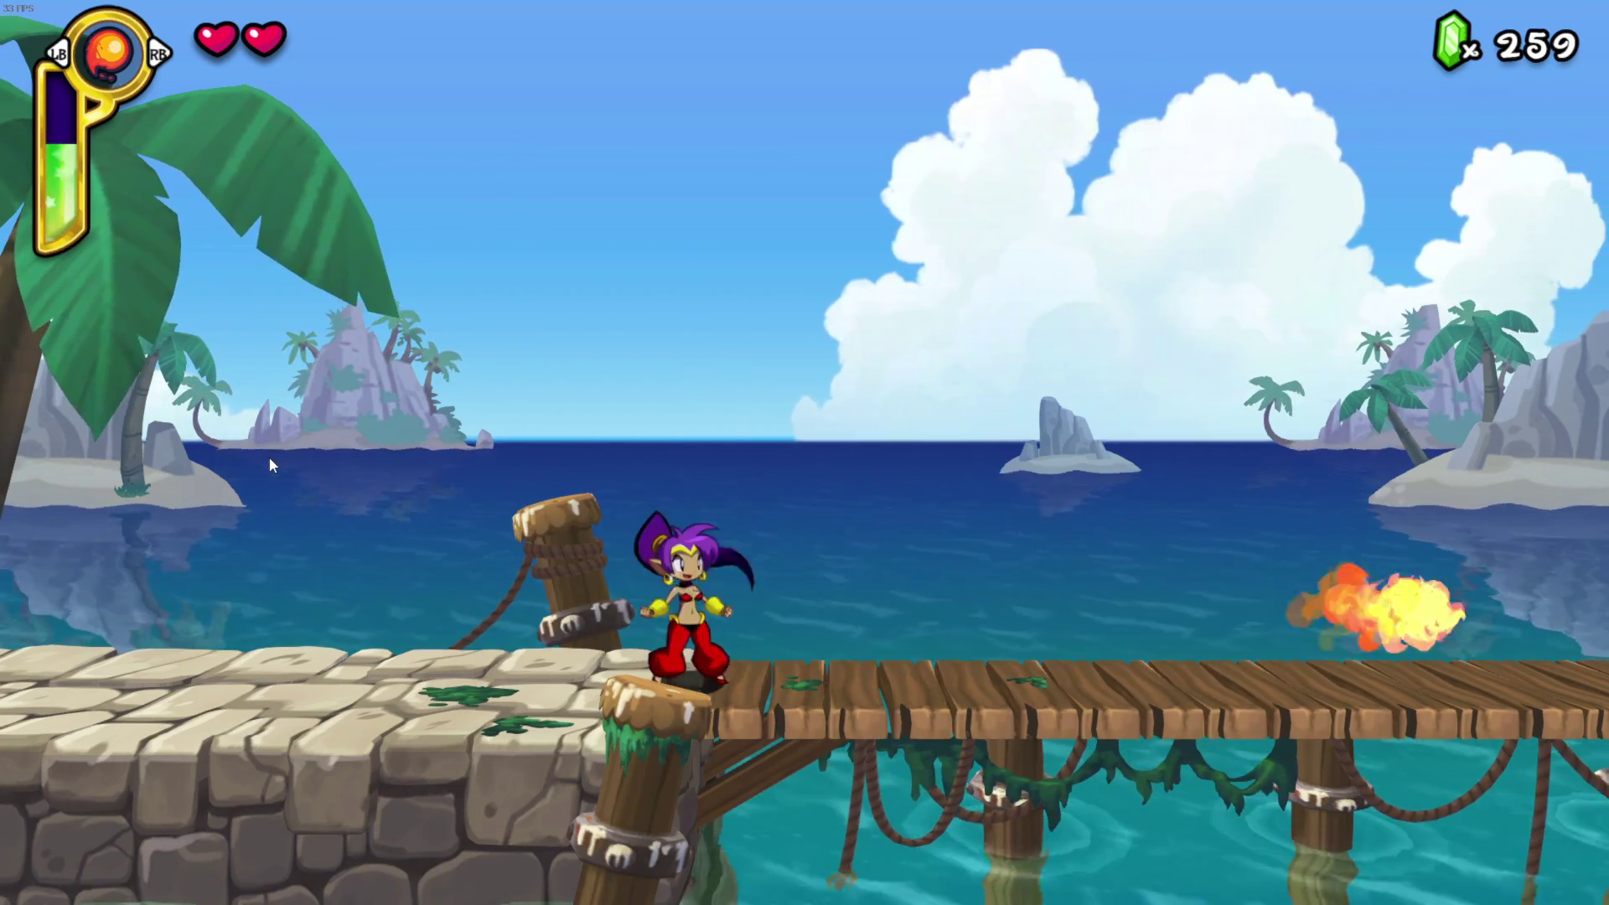
key(alt+Tab)
click(354, 335)
key(c)
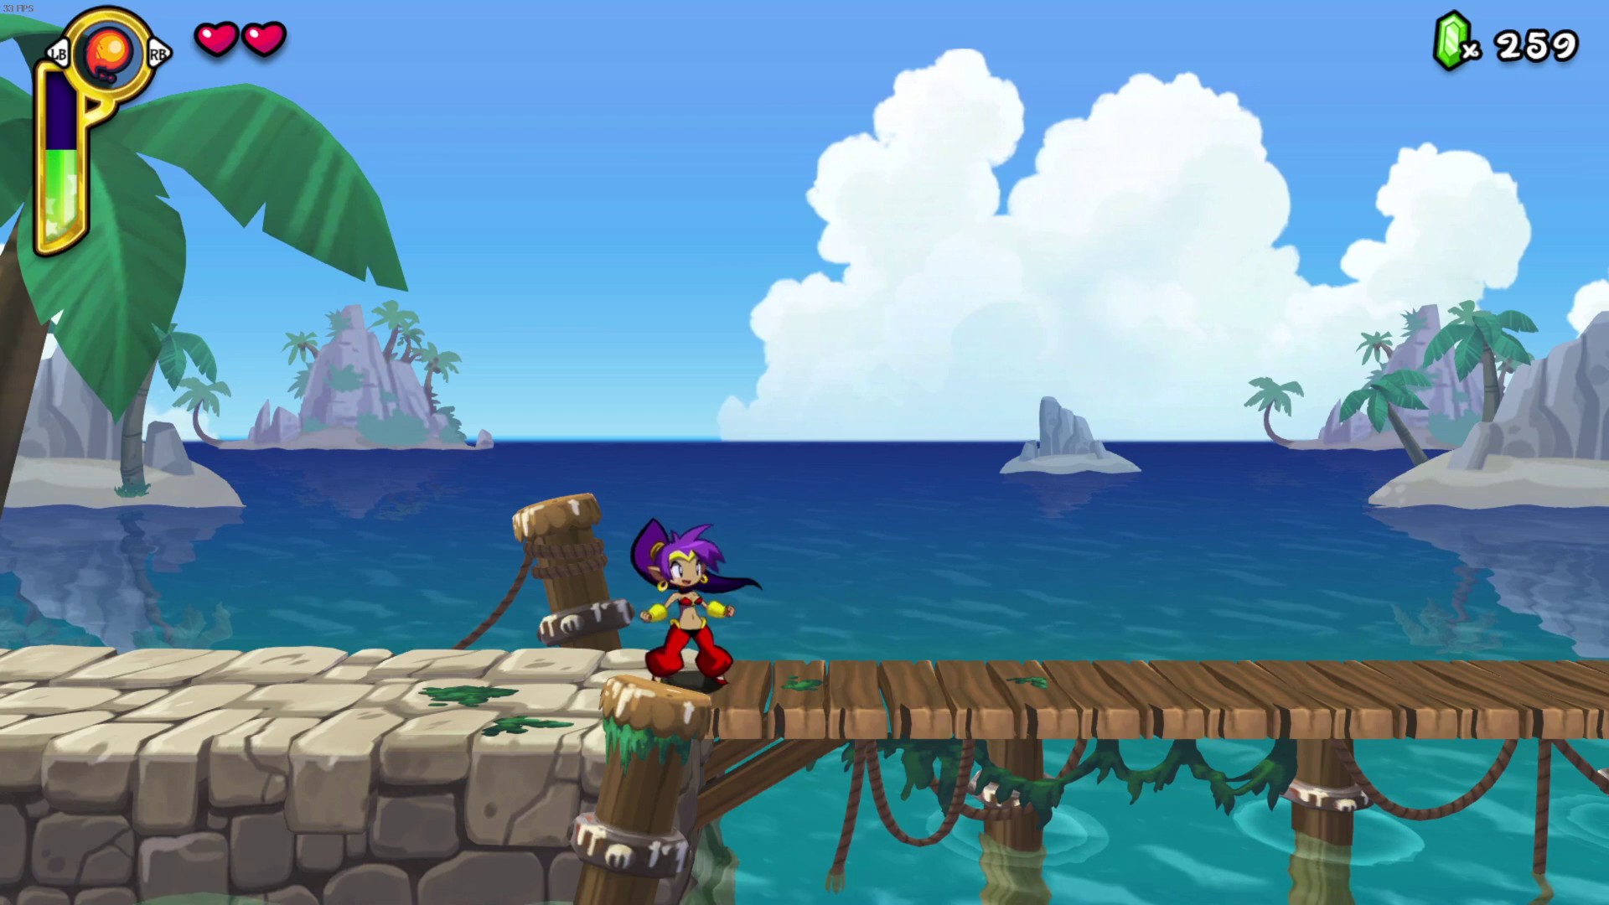
key(alt+Tab)
click(1152, 249)
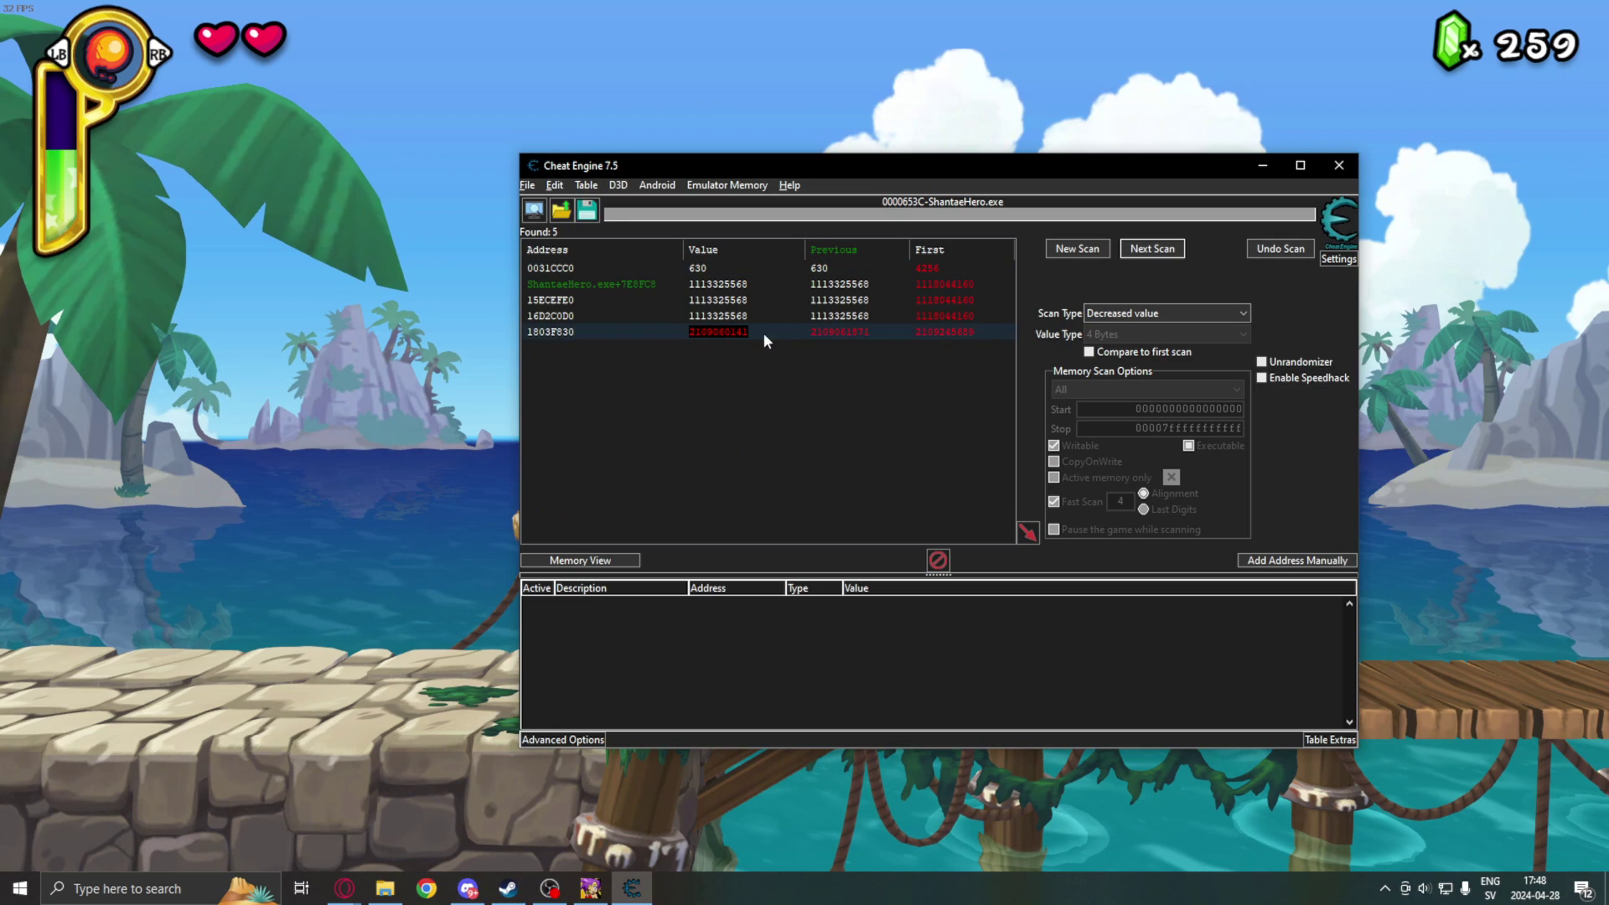
mouse_move(1030, 186)
mouse_down()
mouse_move(1094, 208)
mouse_move(1053, 189)
mouse_move(1183, 197)
mouse_move(1053, 191)
mouse_up()
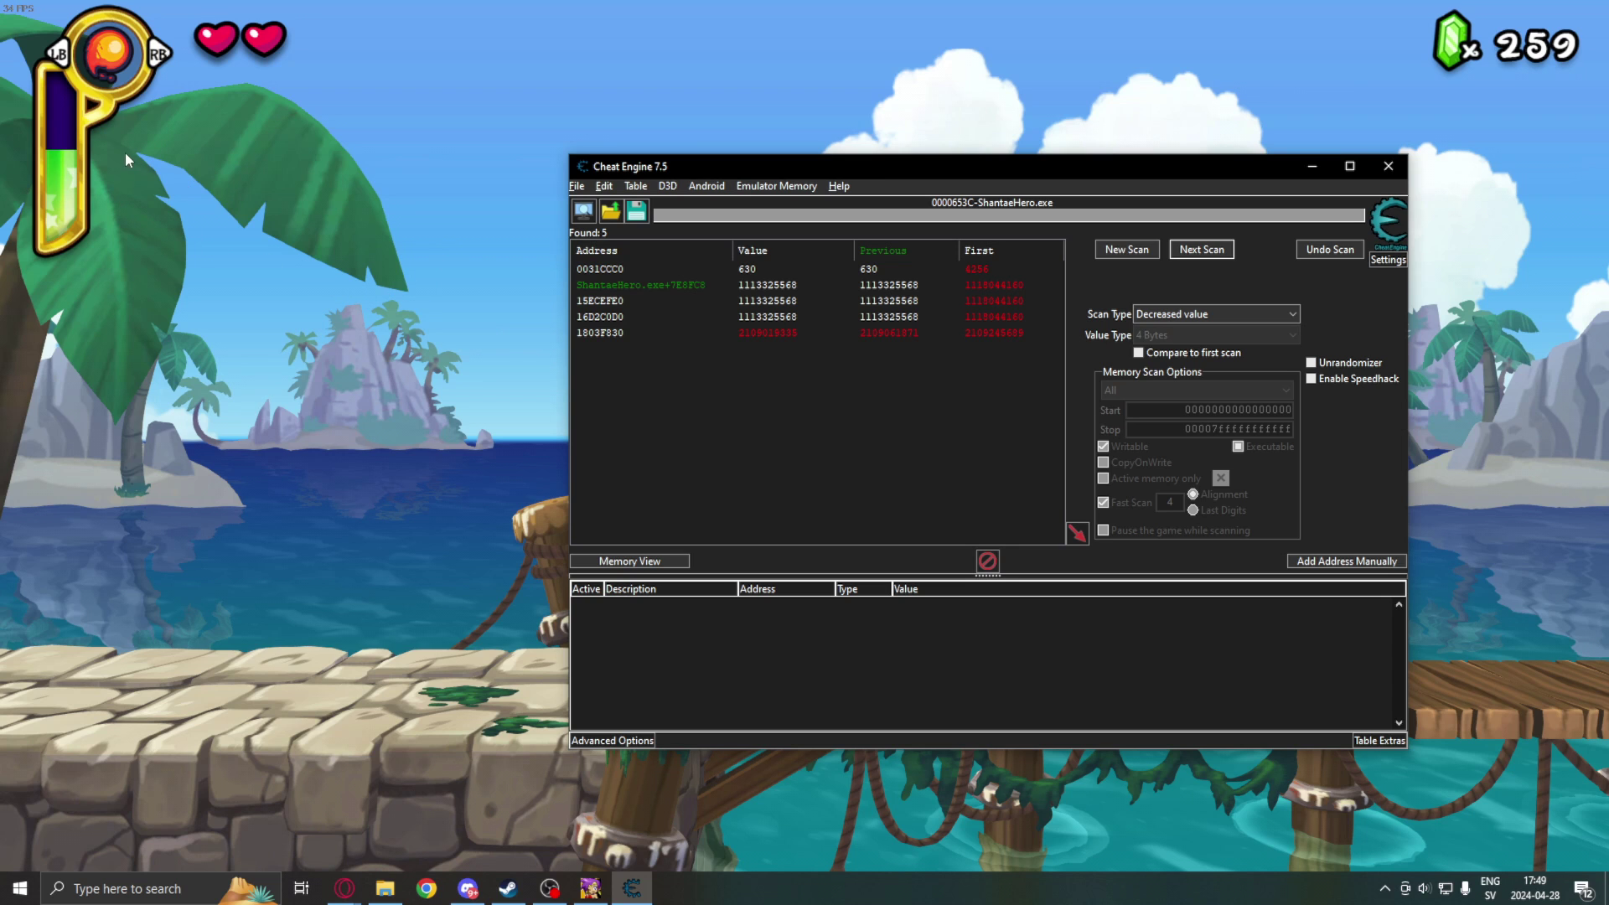
Return to the game, refill the magic meter, and run back across the dock to the palm tree
click(424, 484)
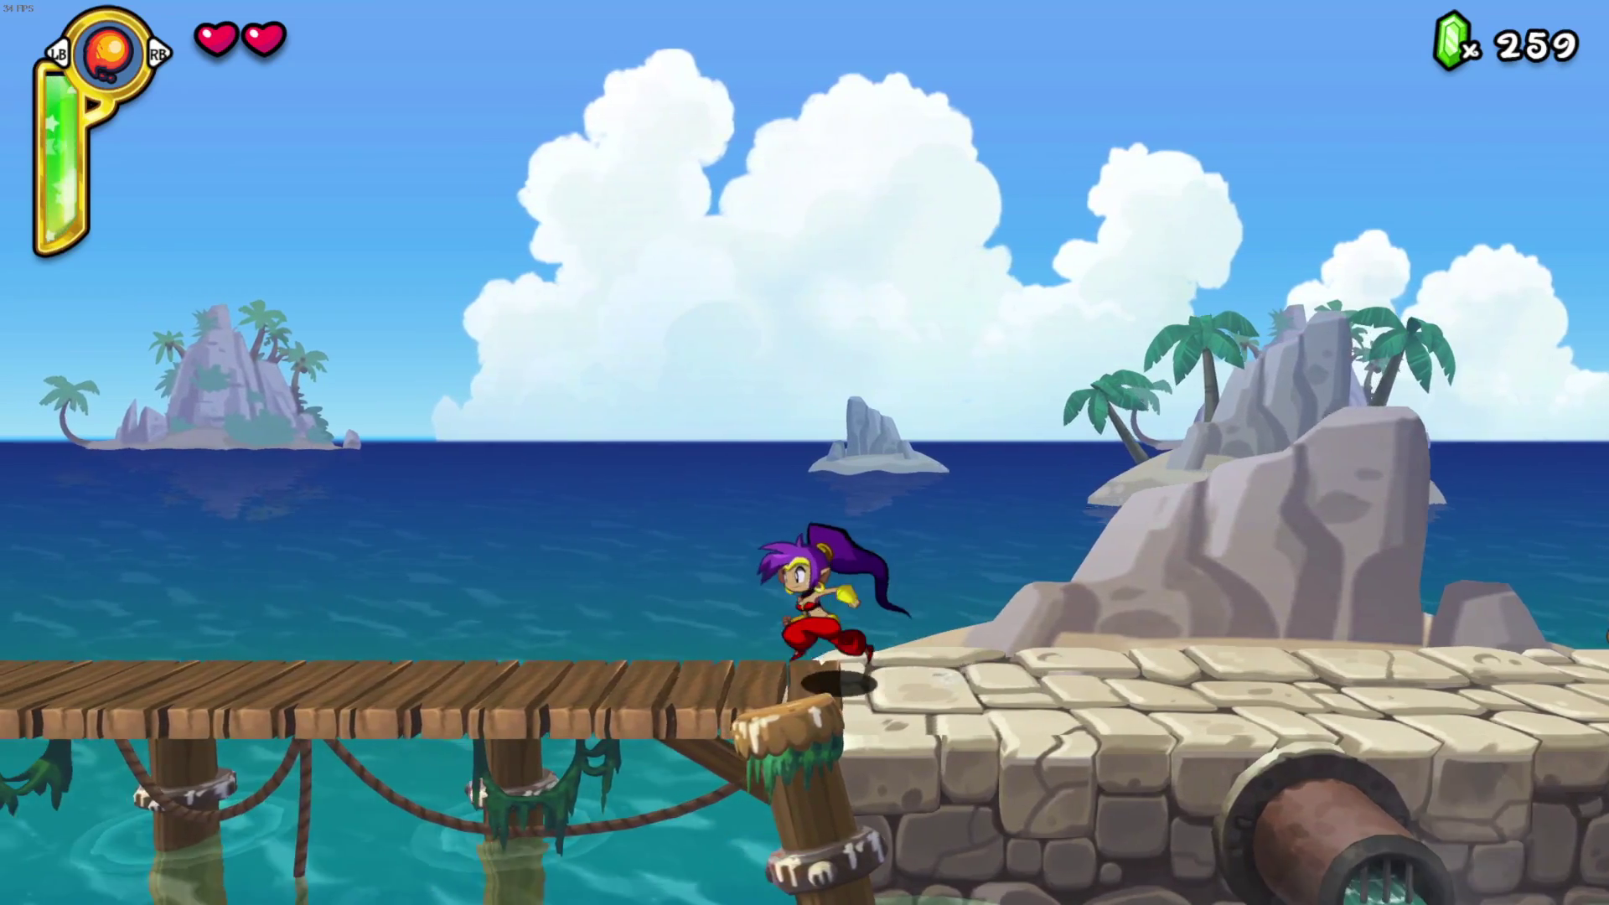
key(Left)
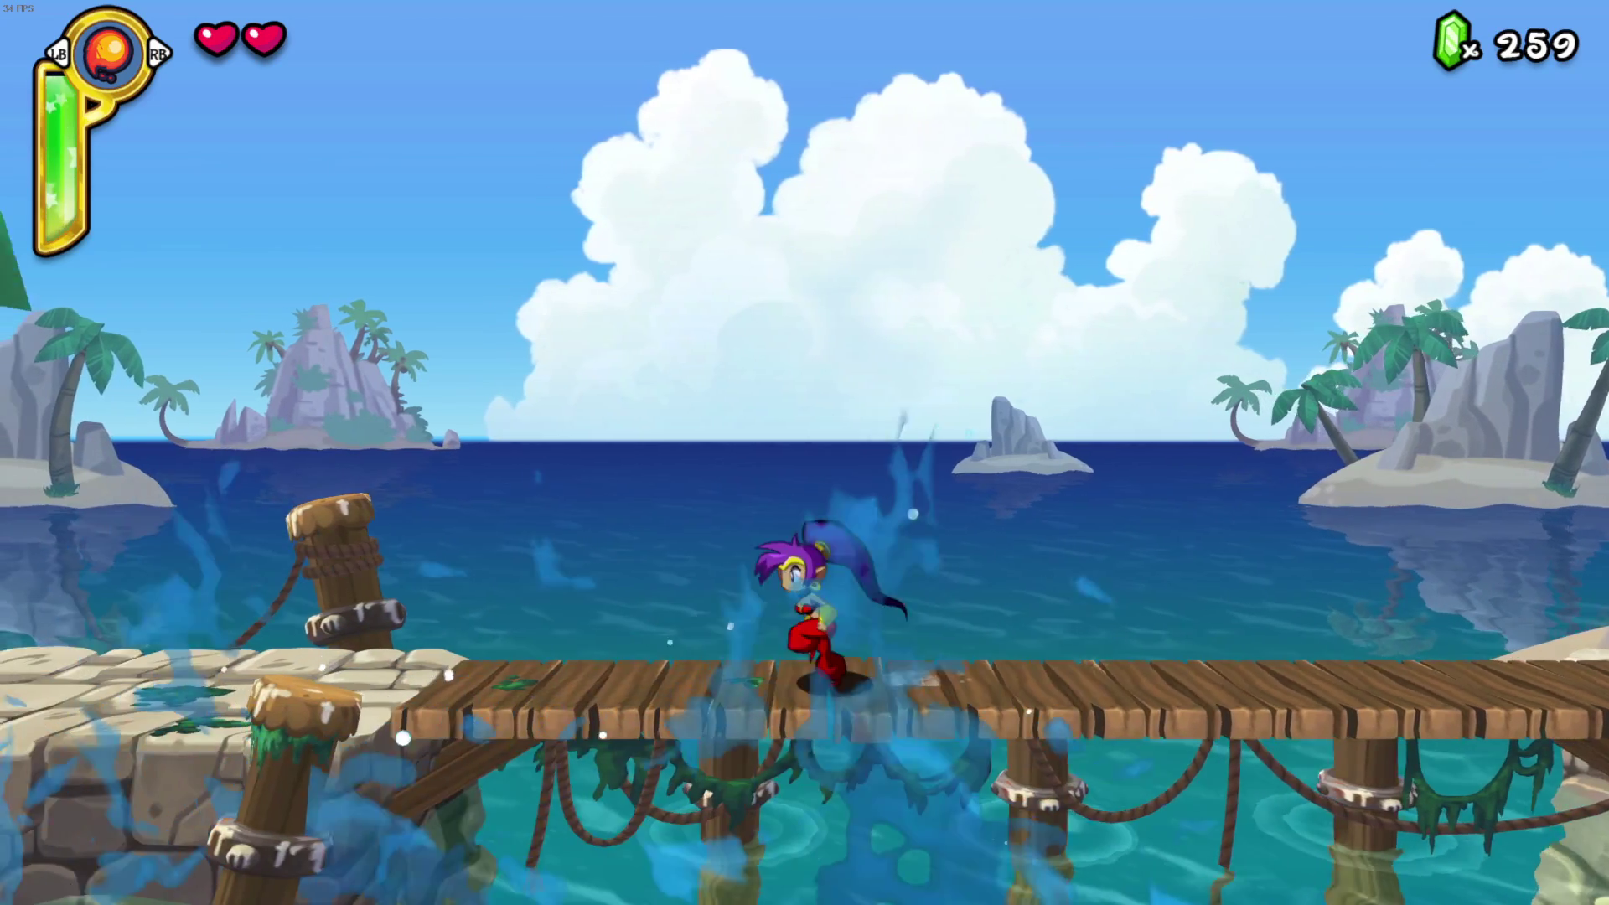
key(Left)
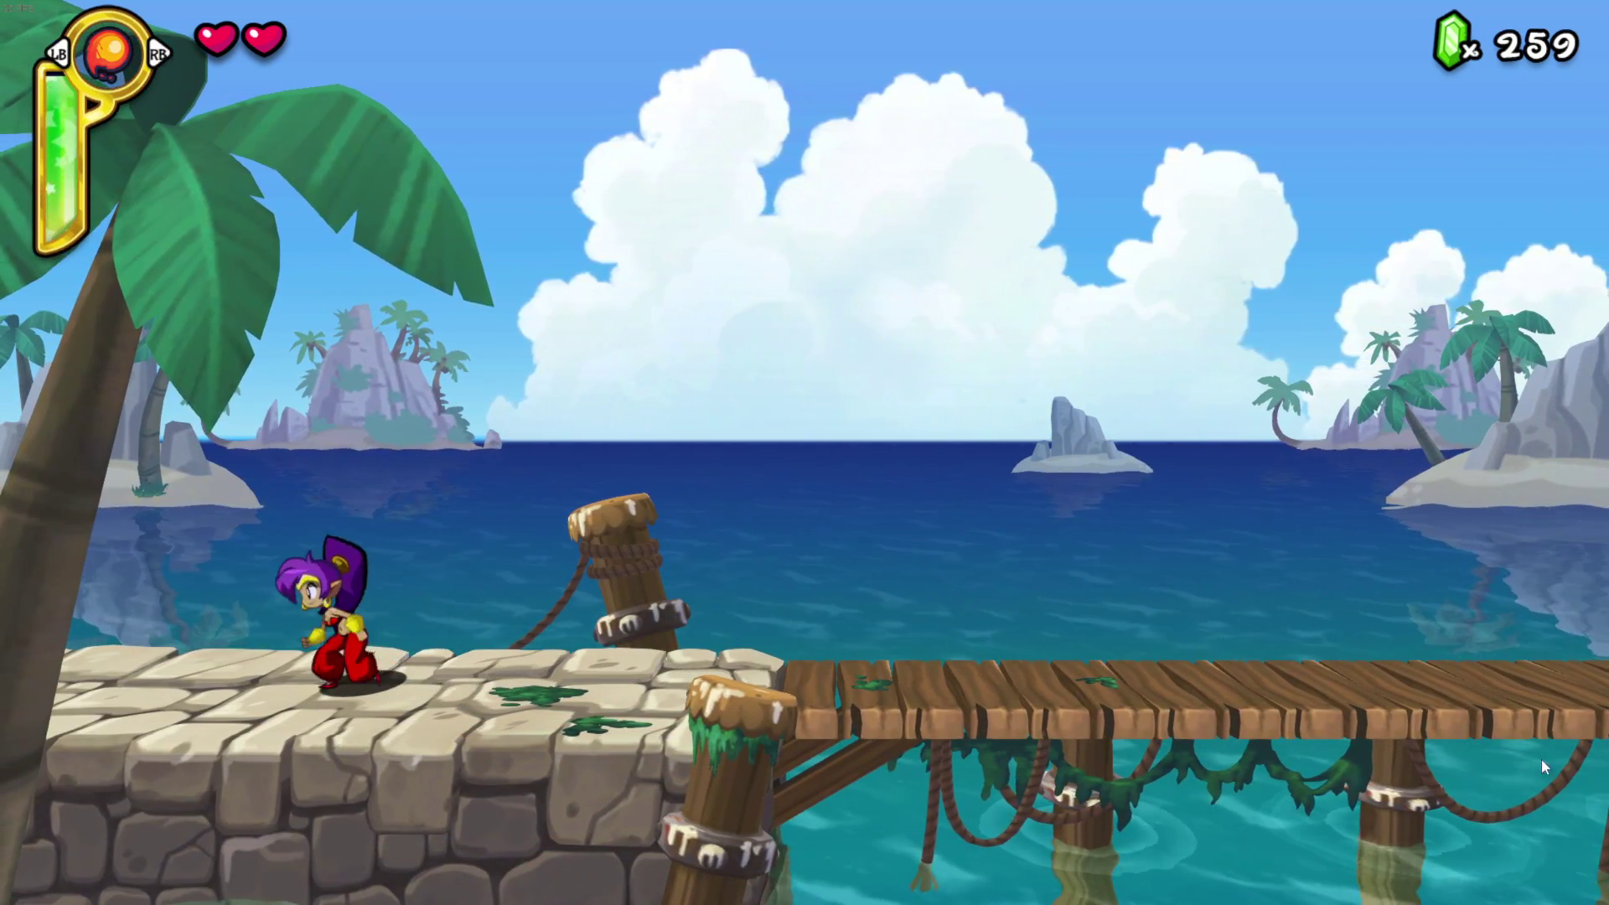
Switch to Cheat Engine and run a next scan with the scan type set to Increased value
key(alt+Tab)
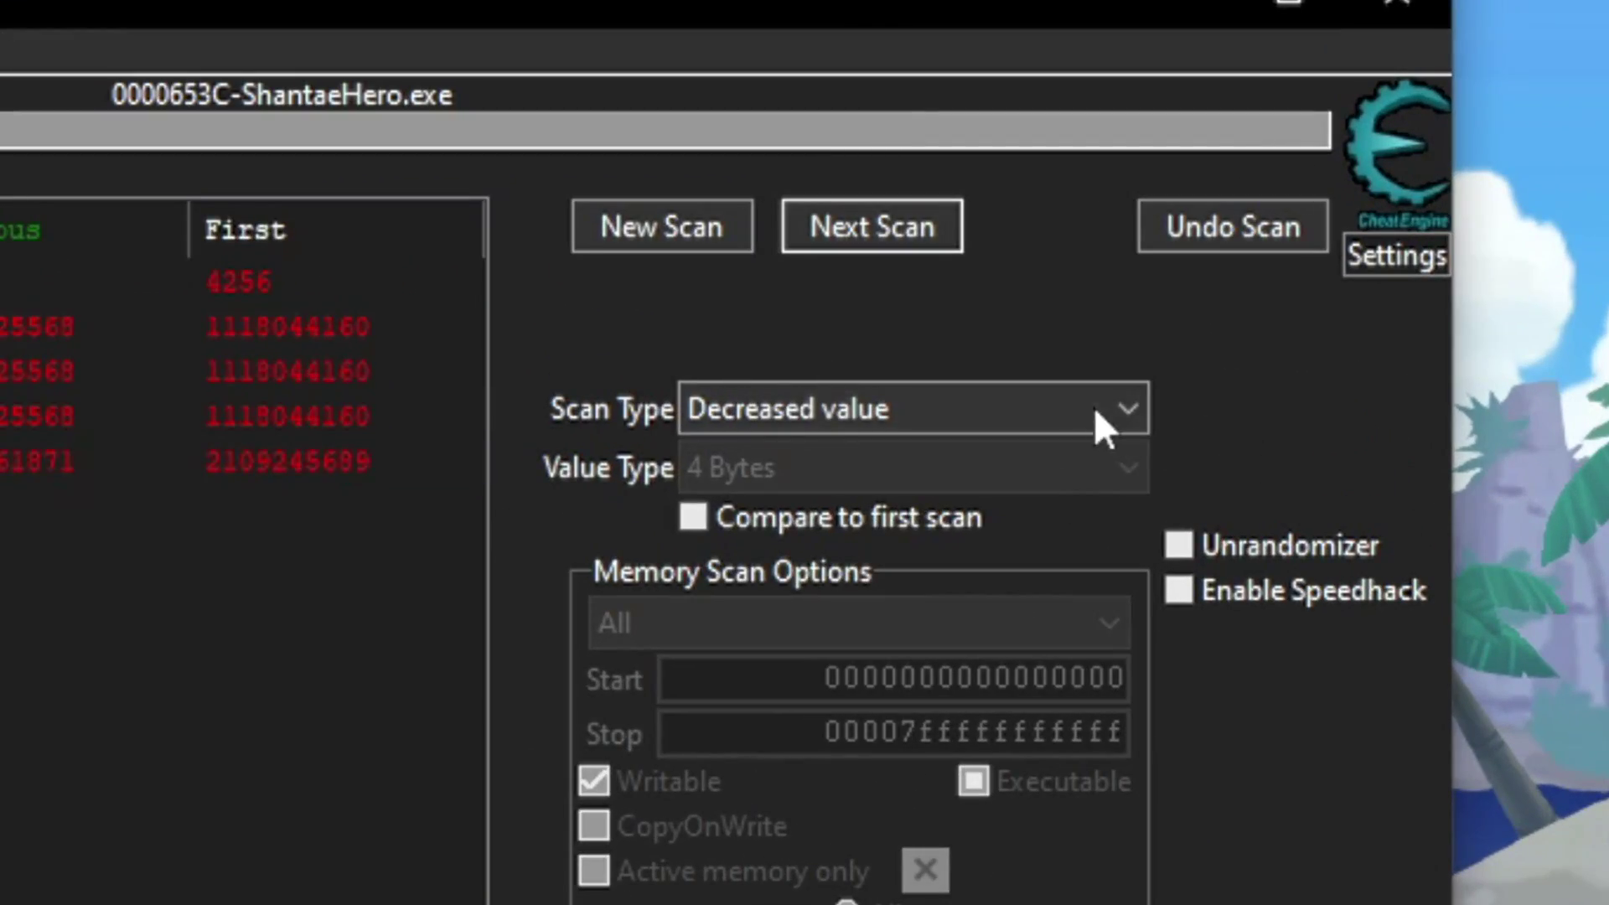
click(1096, 411)
click(783, 591)
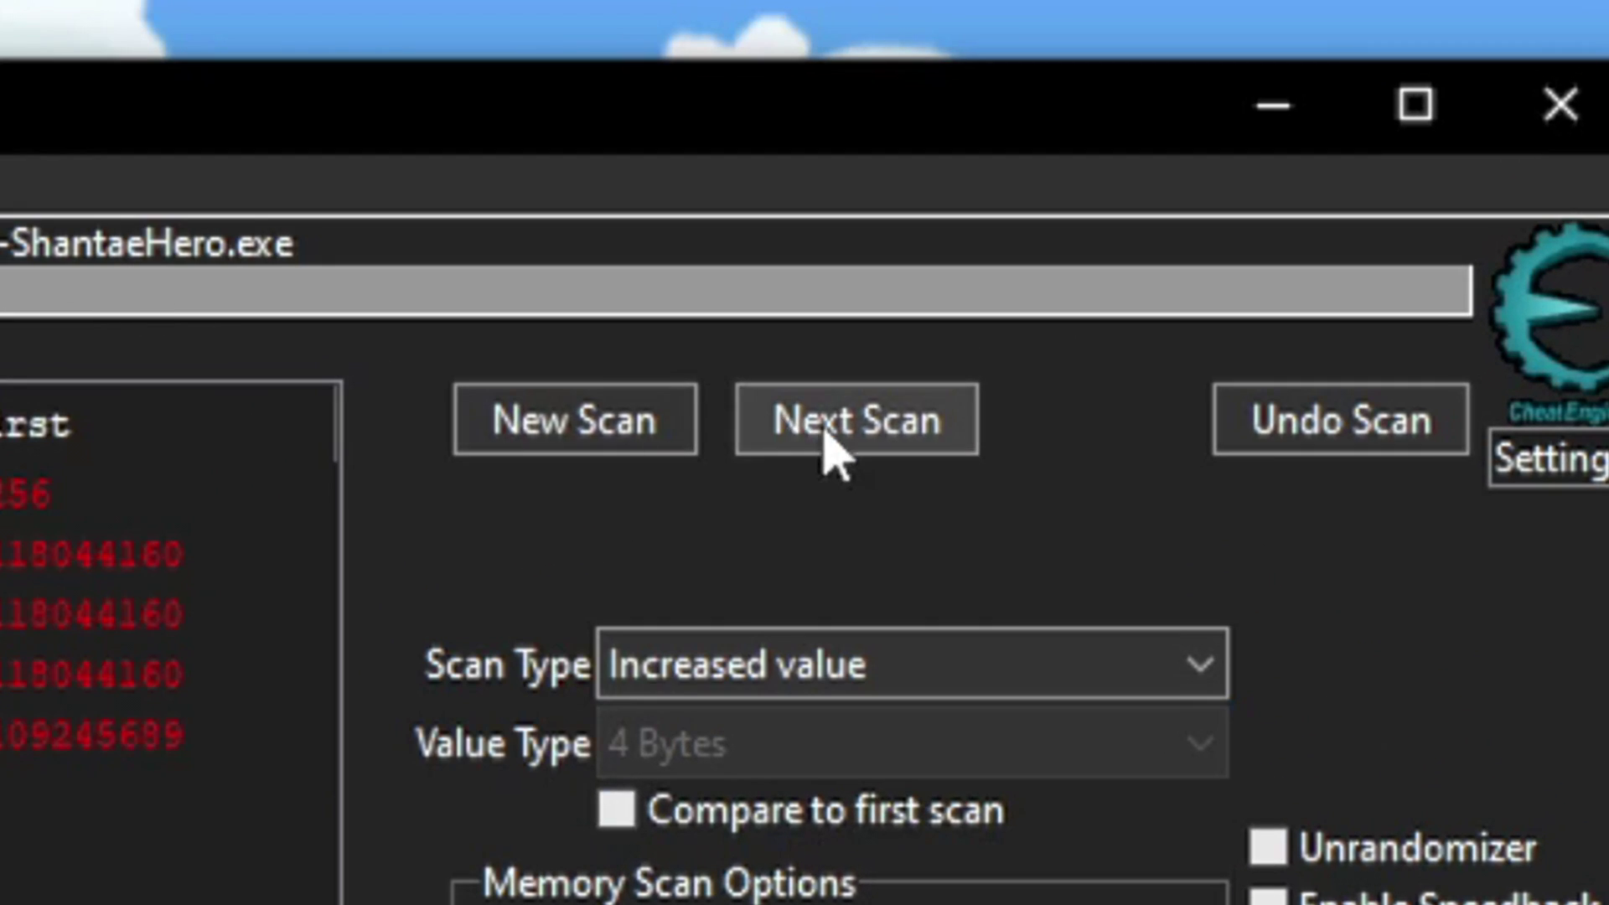
click(853, 238)
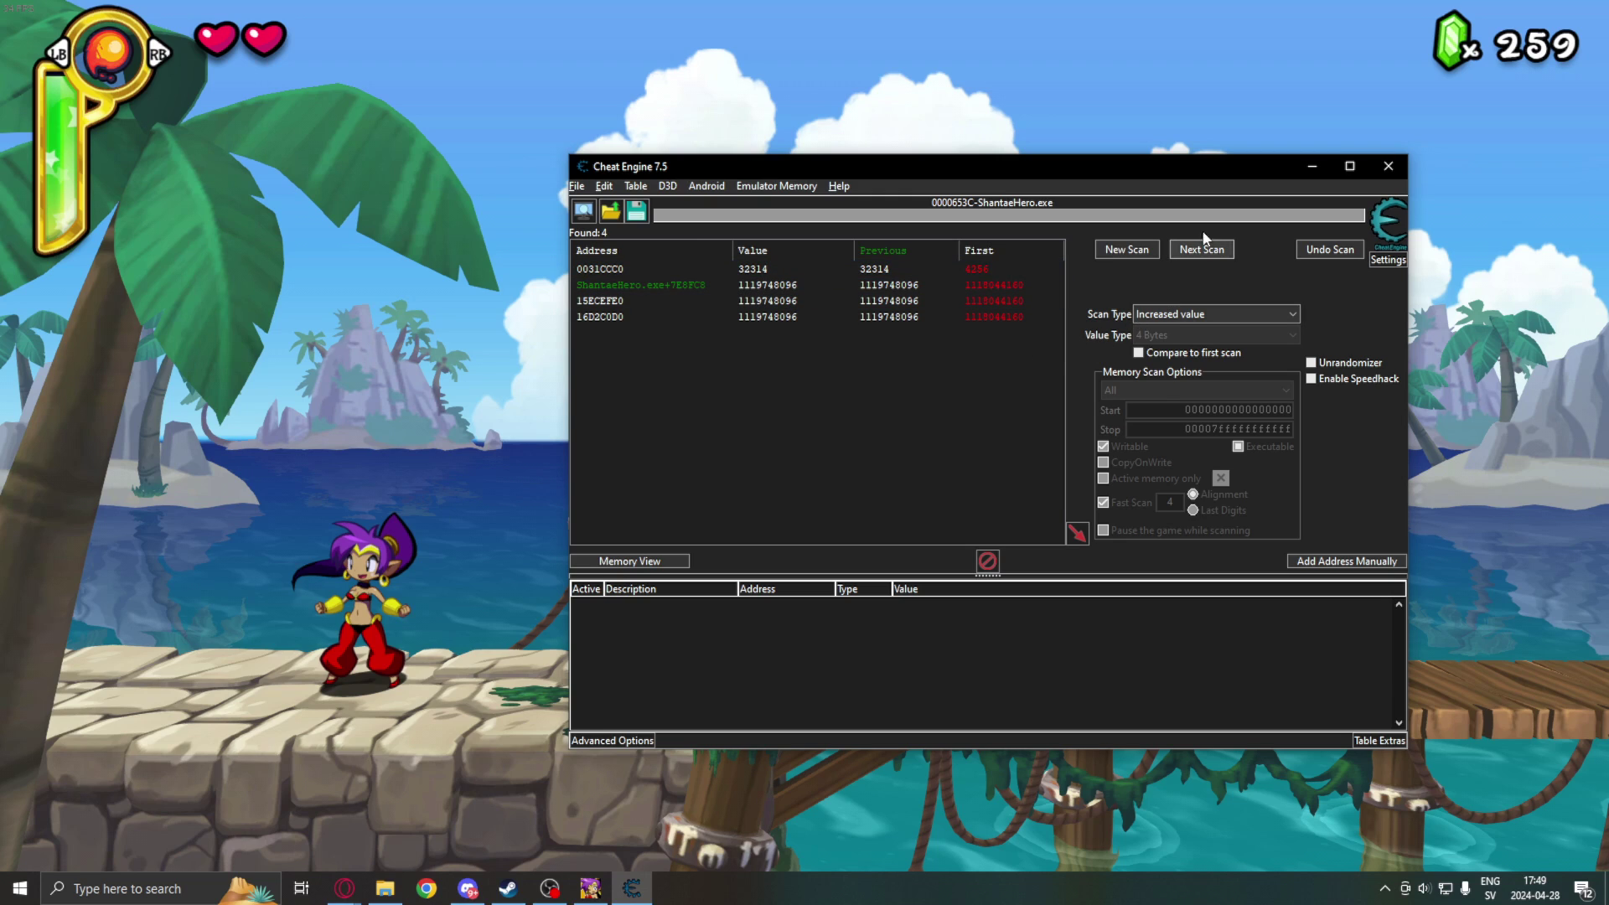
Add the found address 0031CCC0 to the address list and freeze its value
click(825, 300)
click(772, 267)
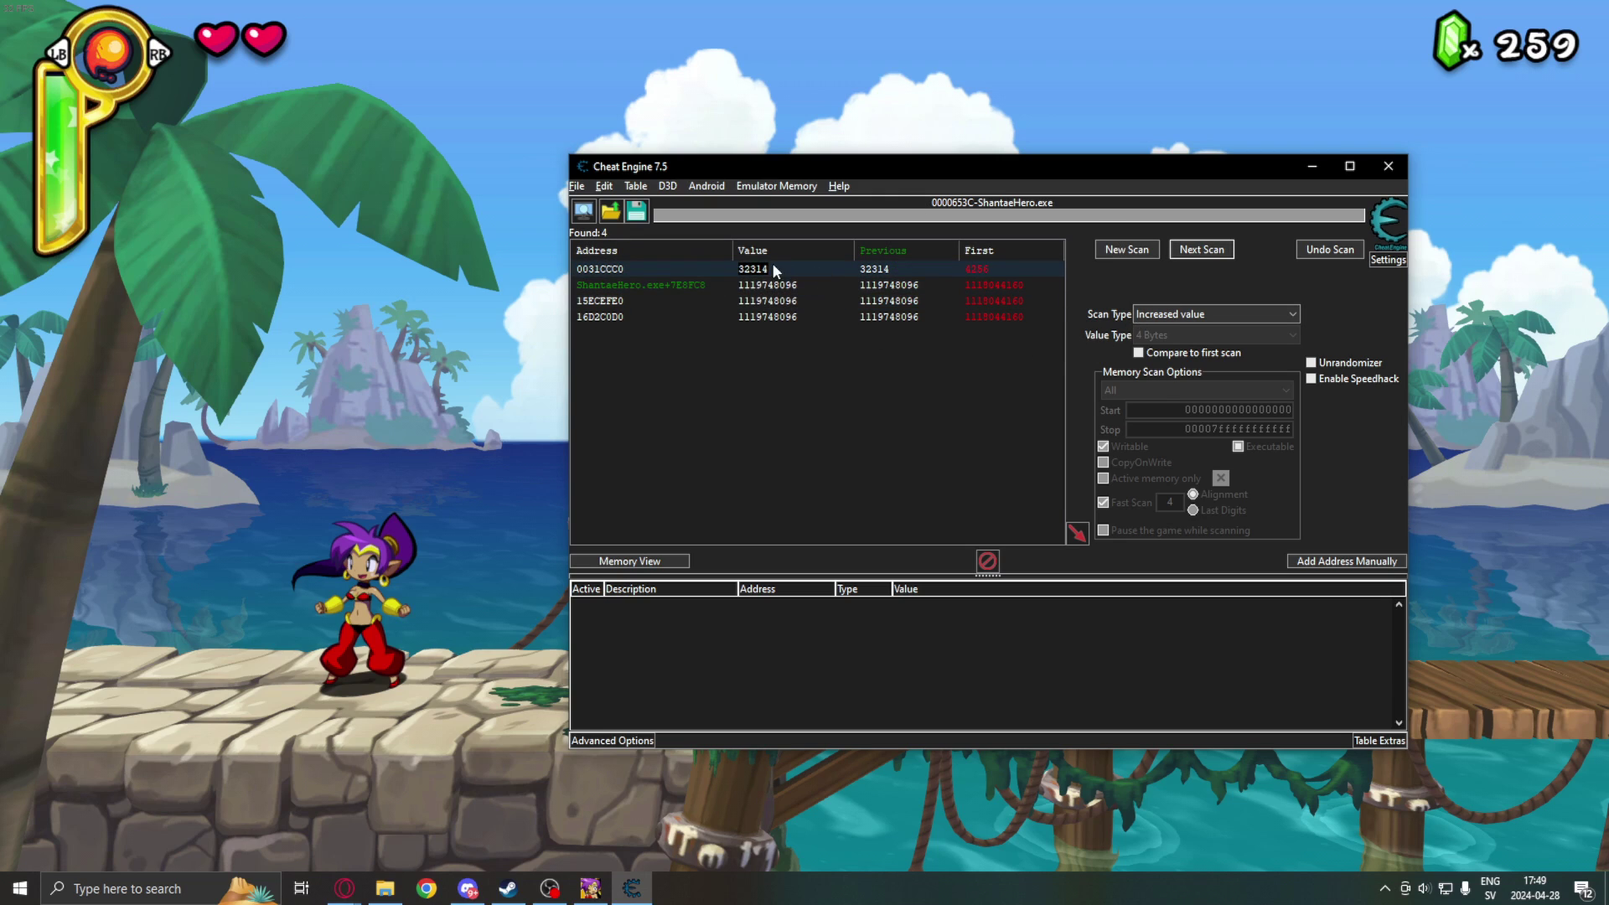
click(691, 268)
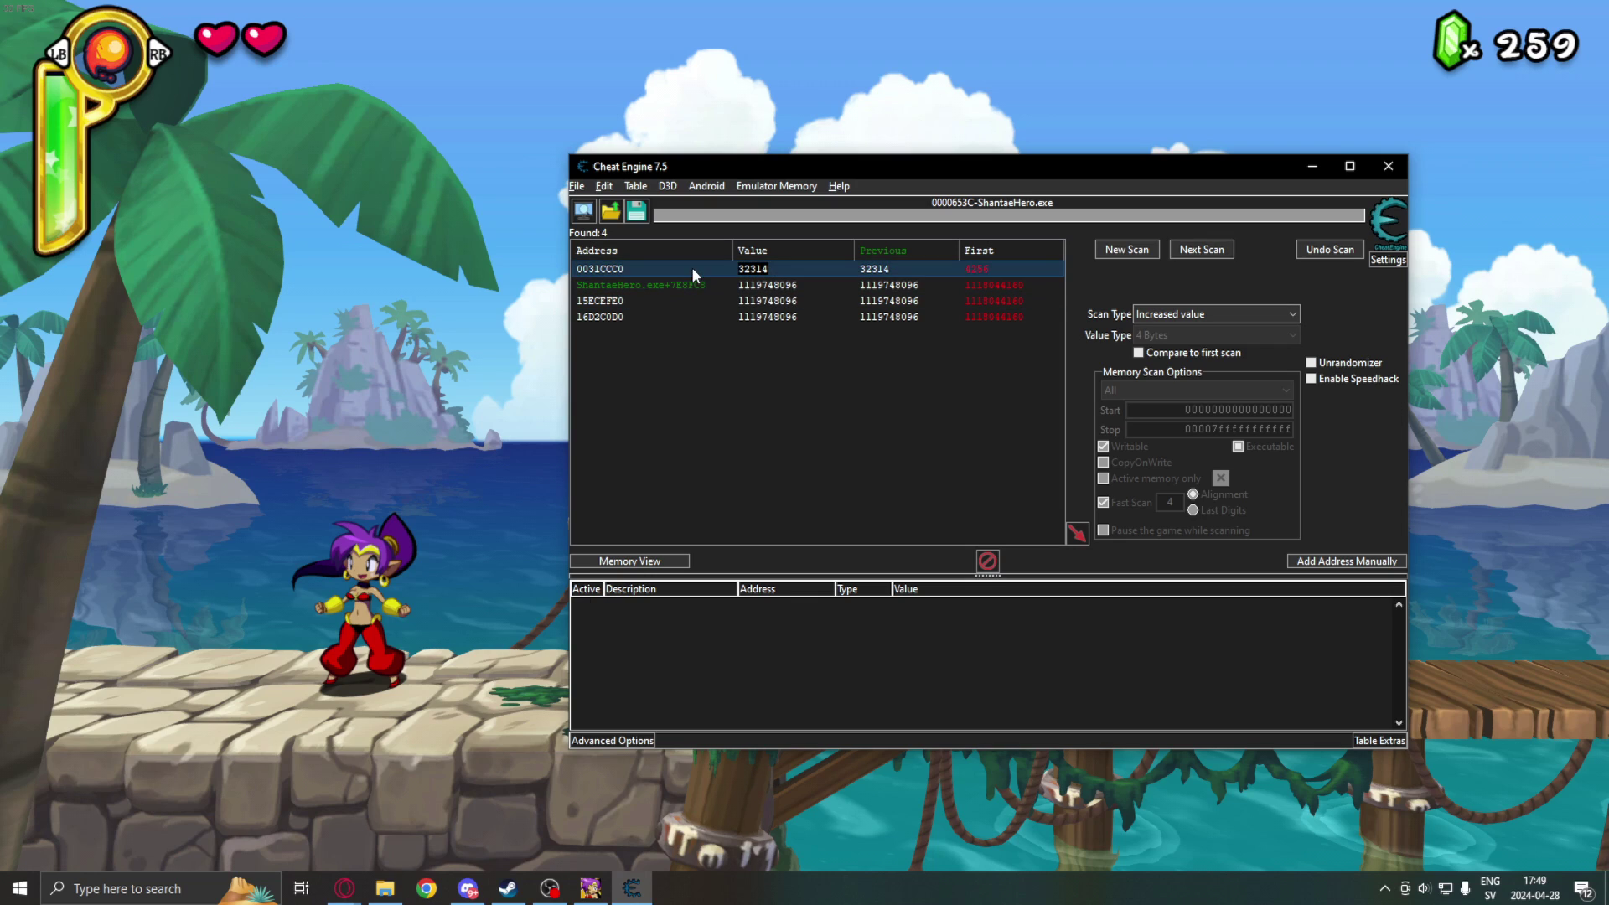
double_click(692, 268)
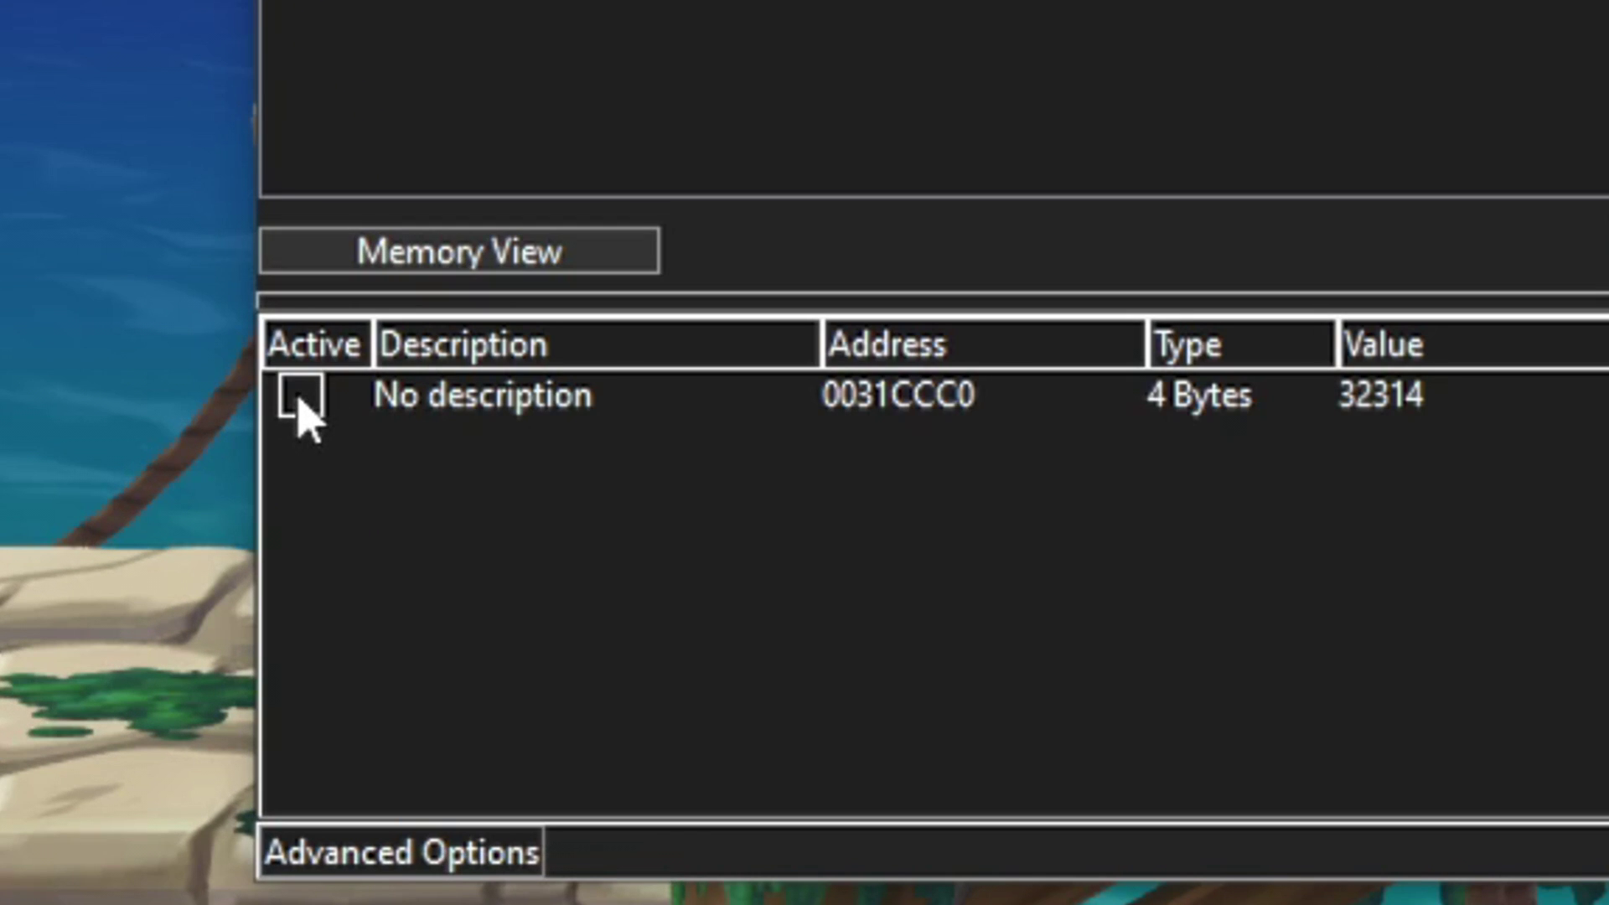
click(583, 605)
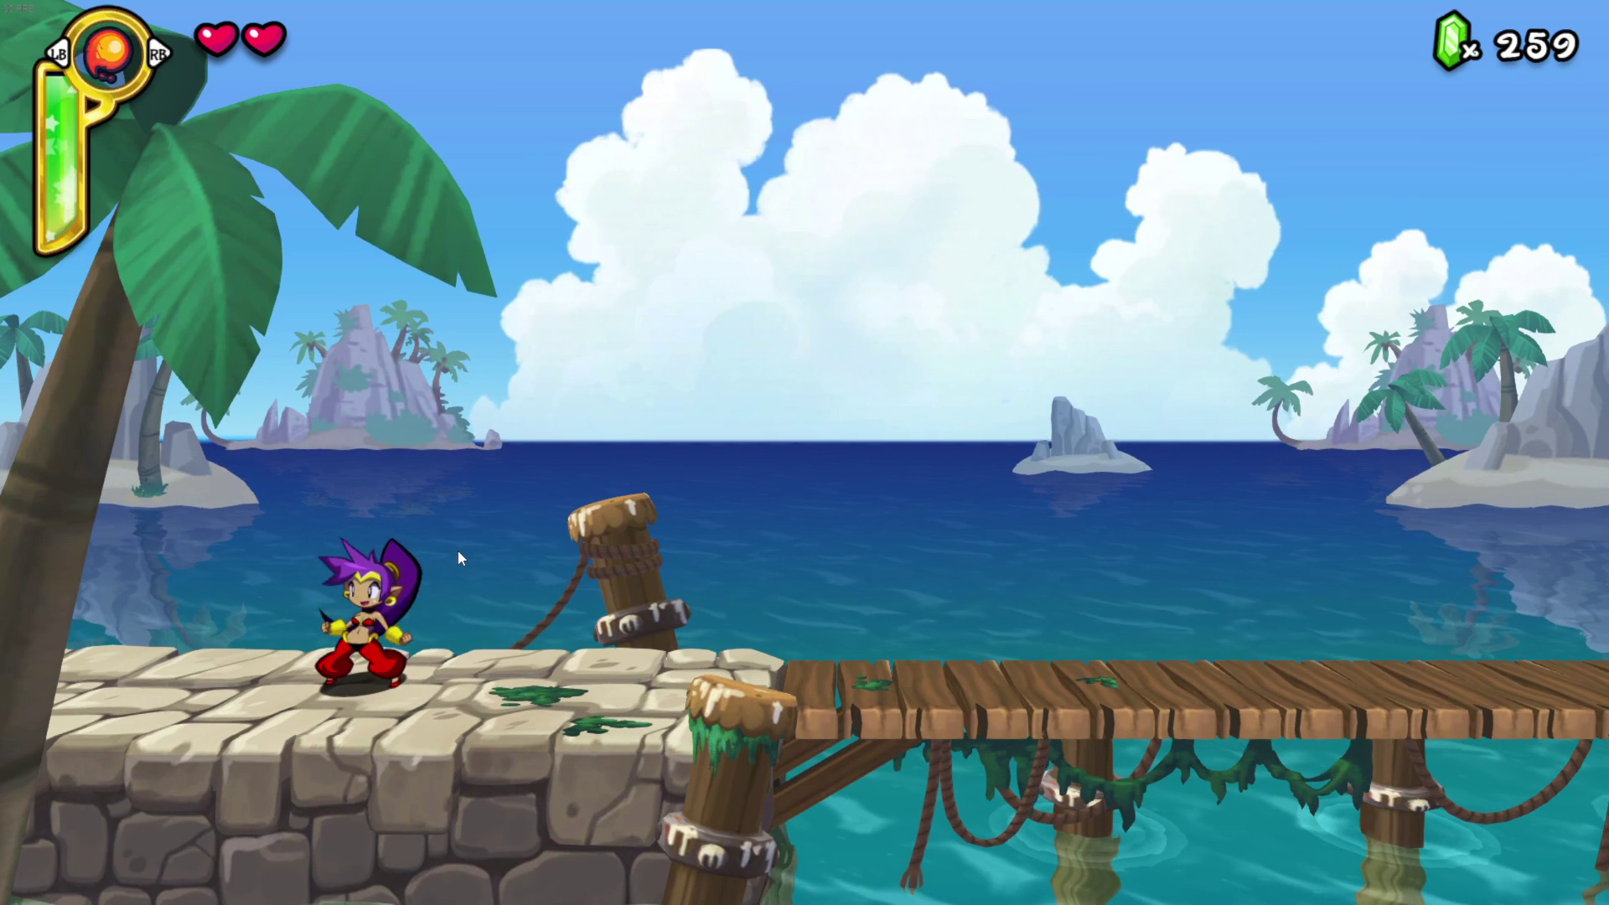
Move the character toward the bridge in the game and shoot fireballs to test whether the magic stays frozen
key(Right)
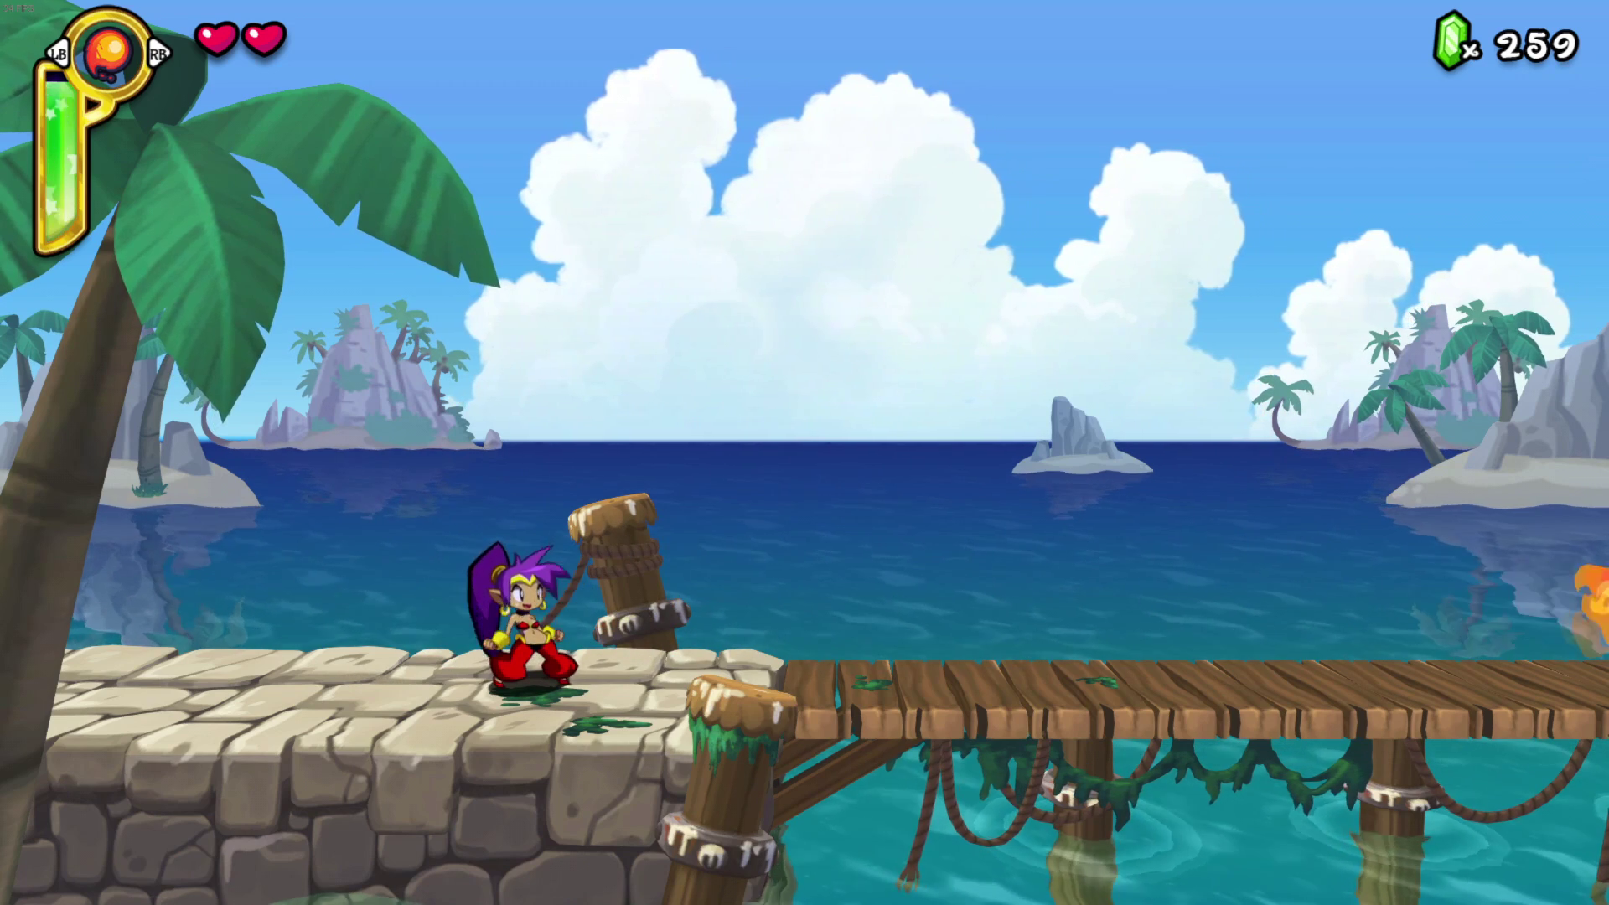
key(c)
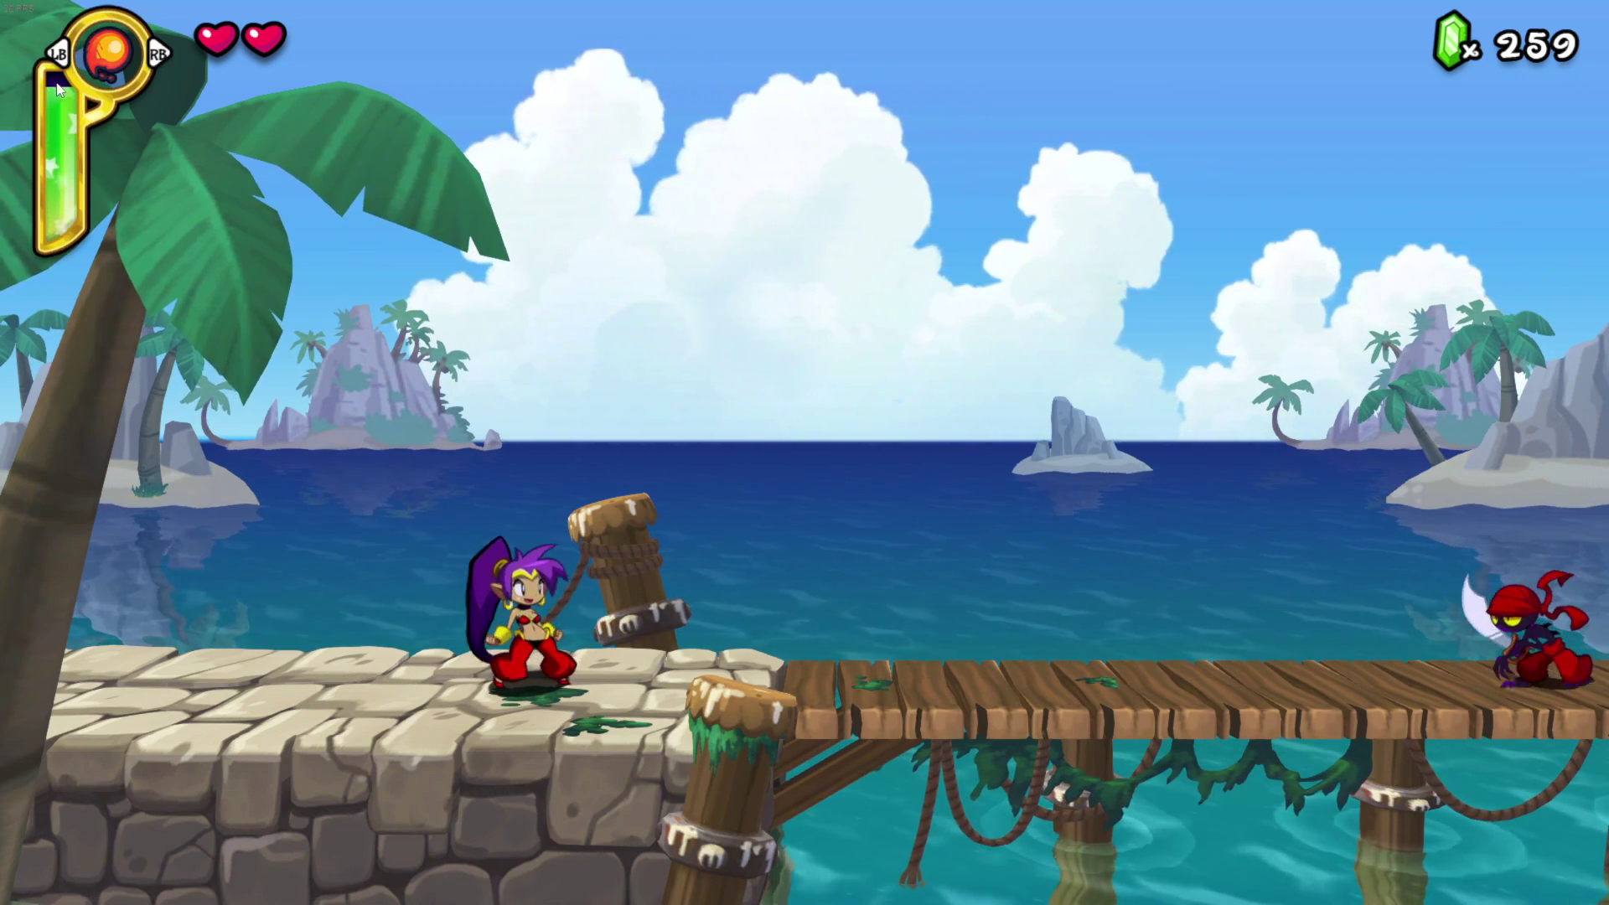
key(c)
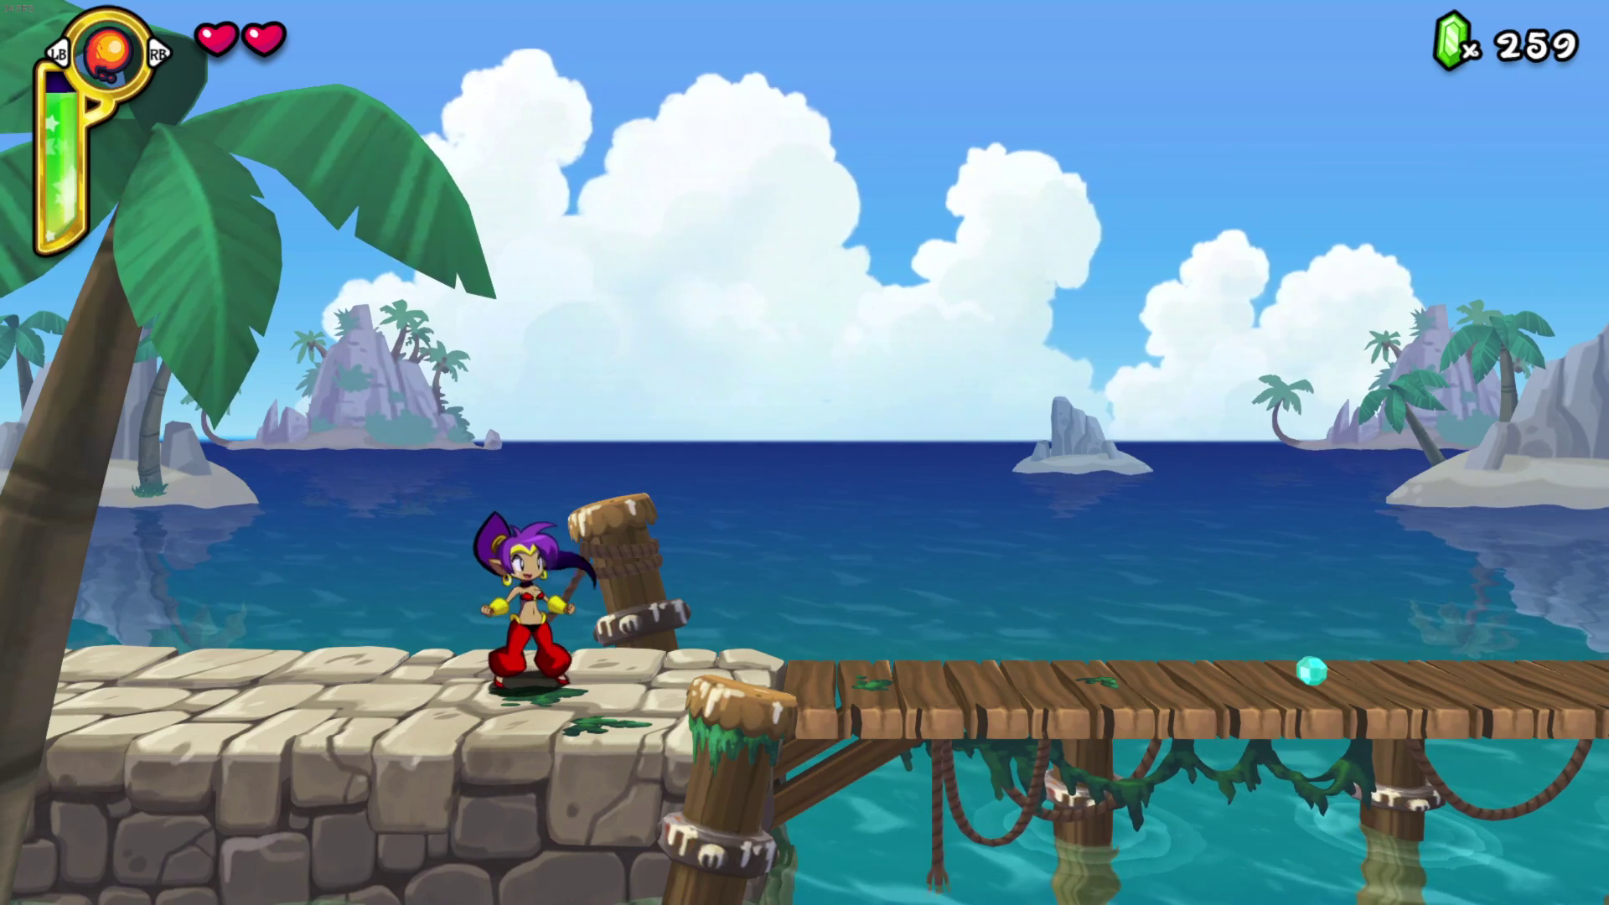
In Cheat Engine, replace the listed 0031CCC0 address with a frozen entry for ShantaeHero.exe+7E8FC8 and return to the game to test it
key(alt+Tab)
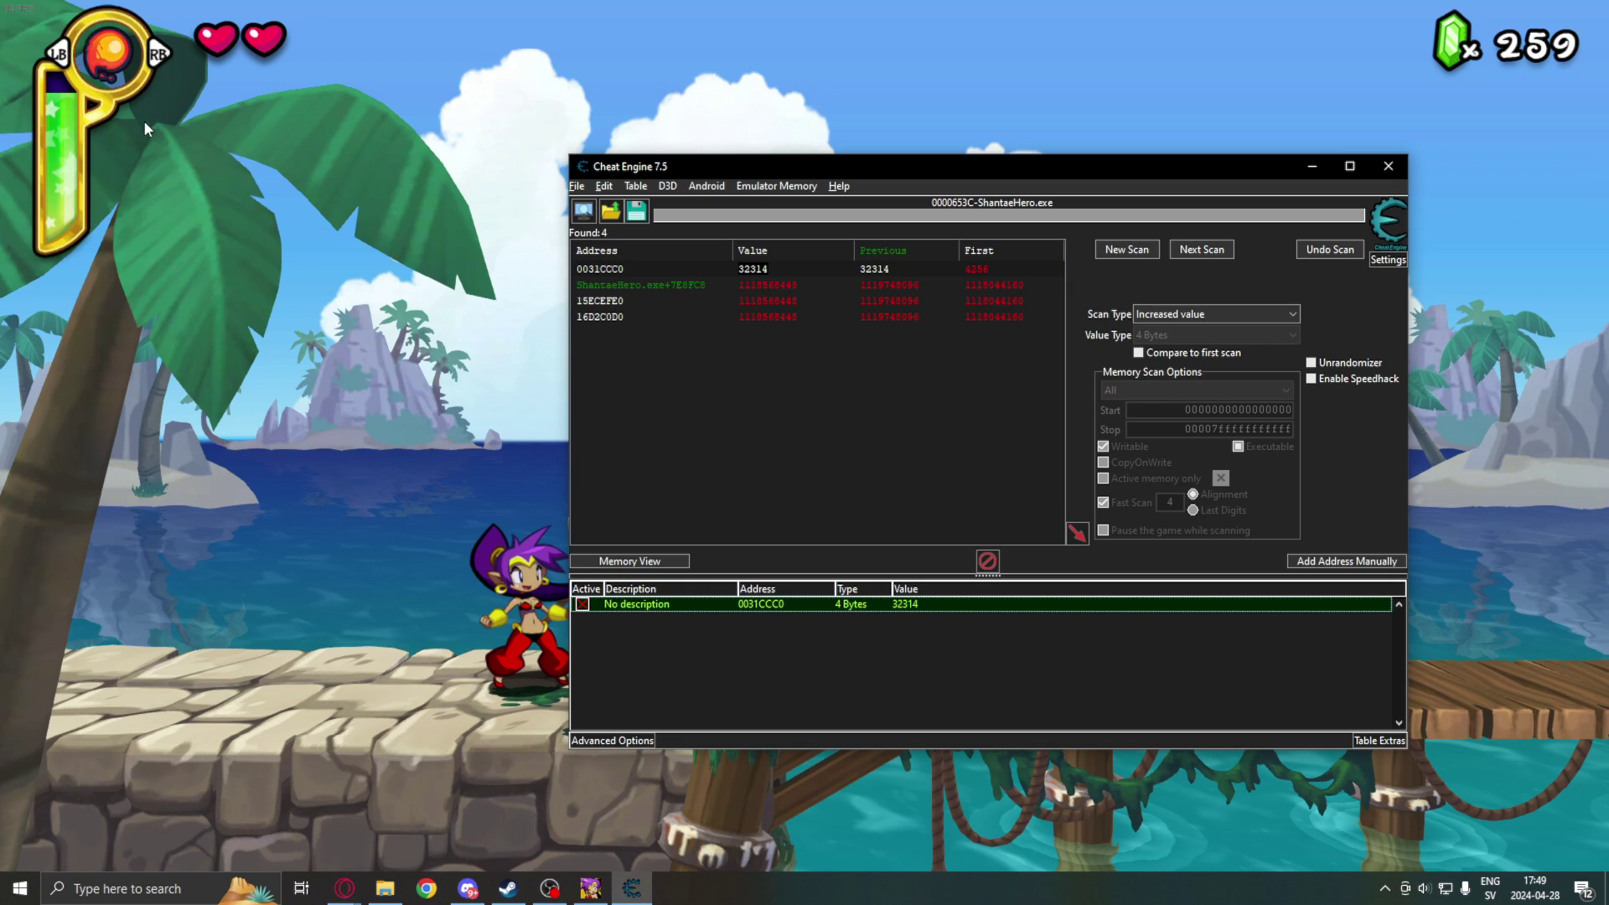
right_click(795, 604)
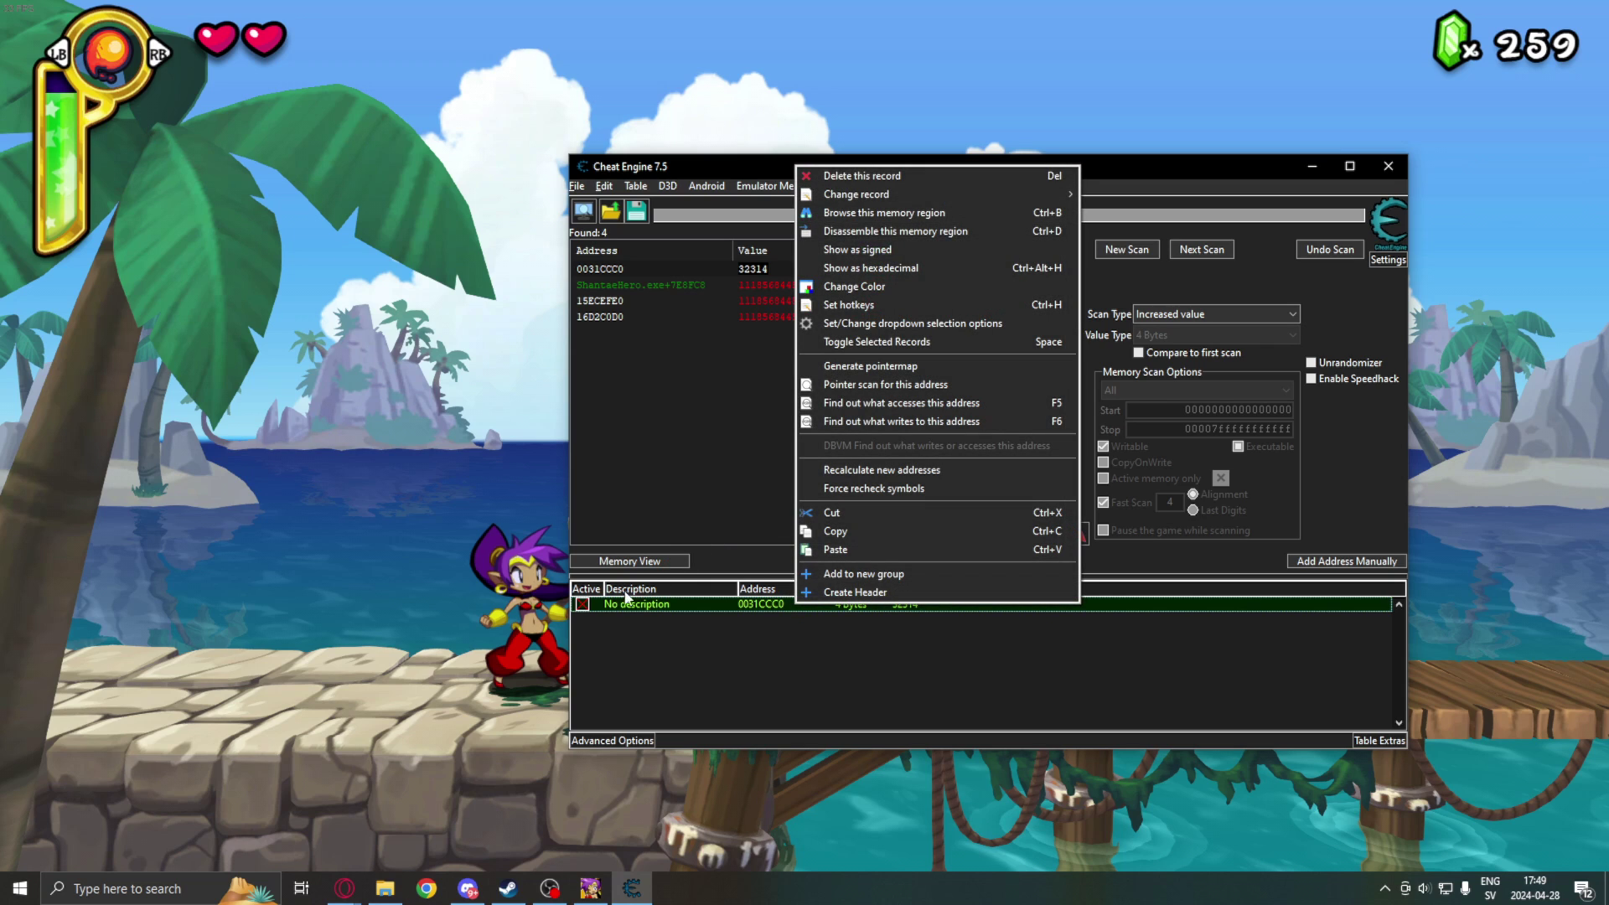
click(838, 176)
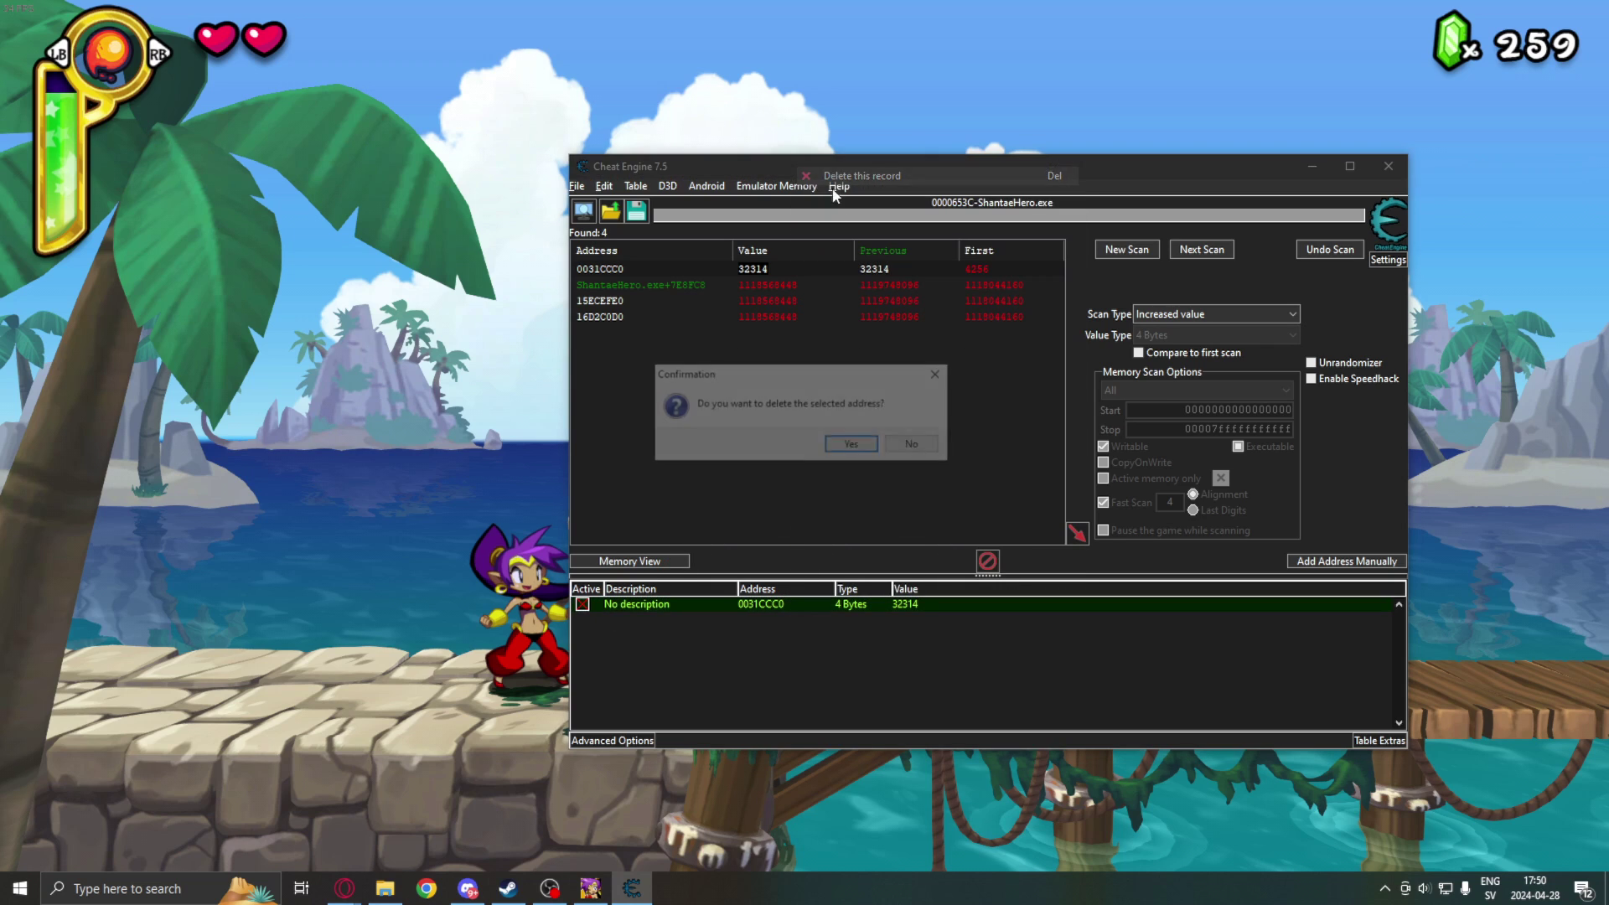
click(848, 444)
double_click(736, 285)
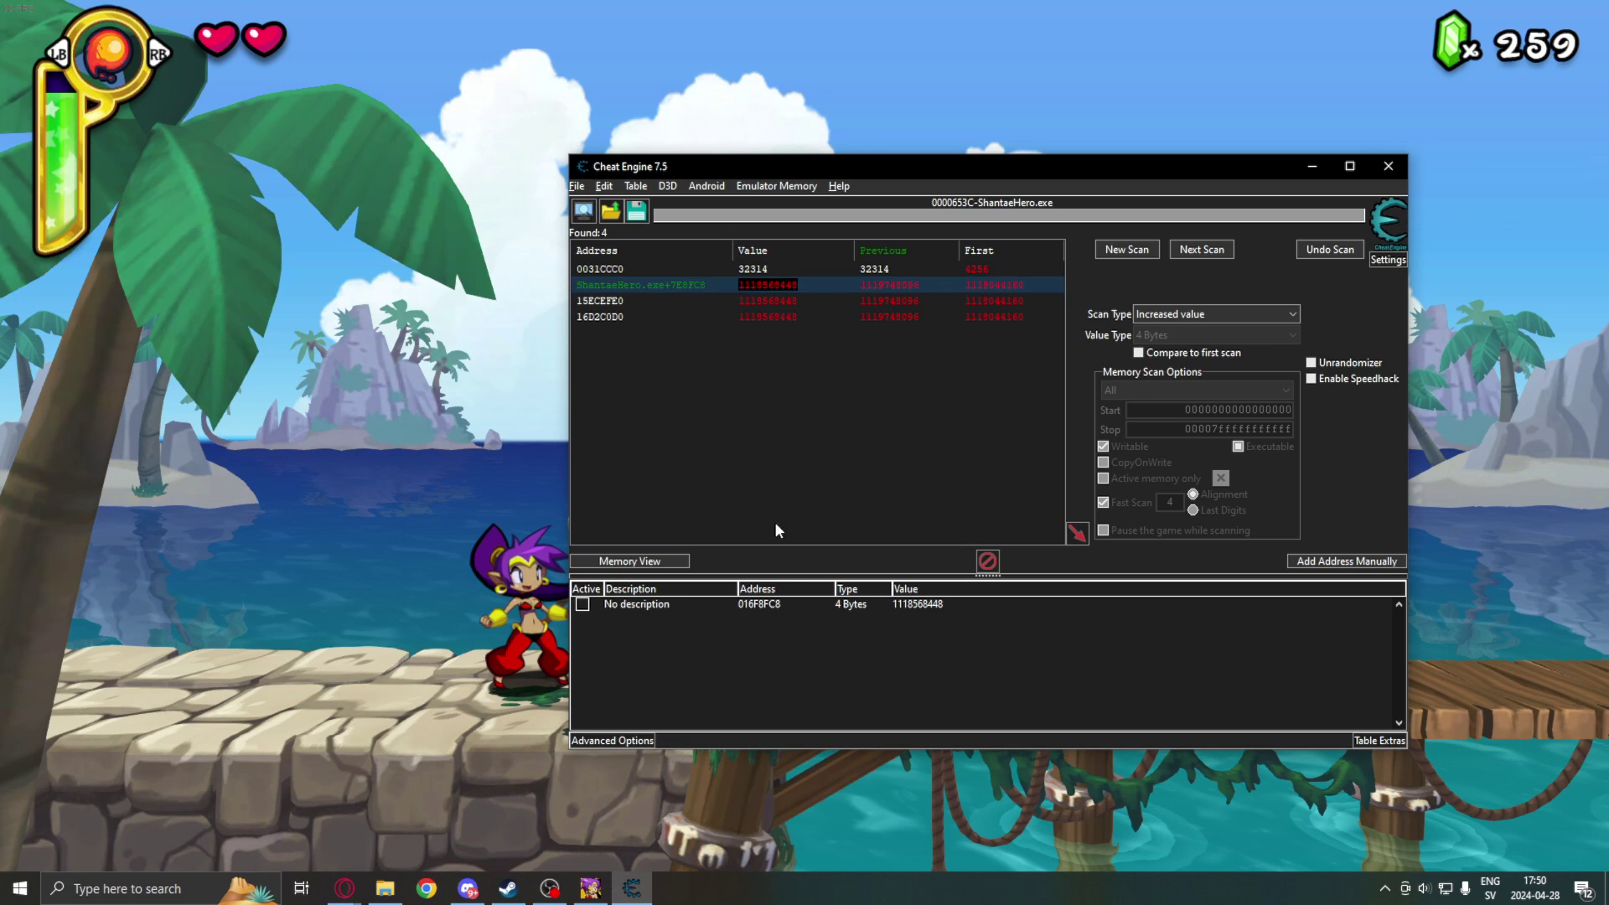
click(582, 605)
click(533, 566)
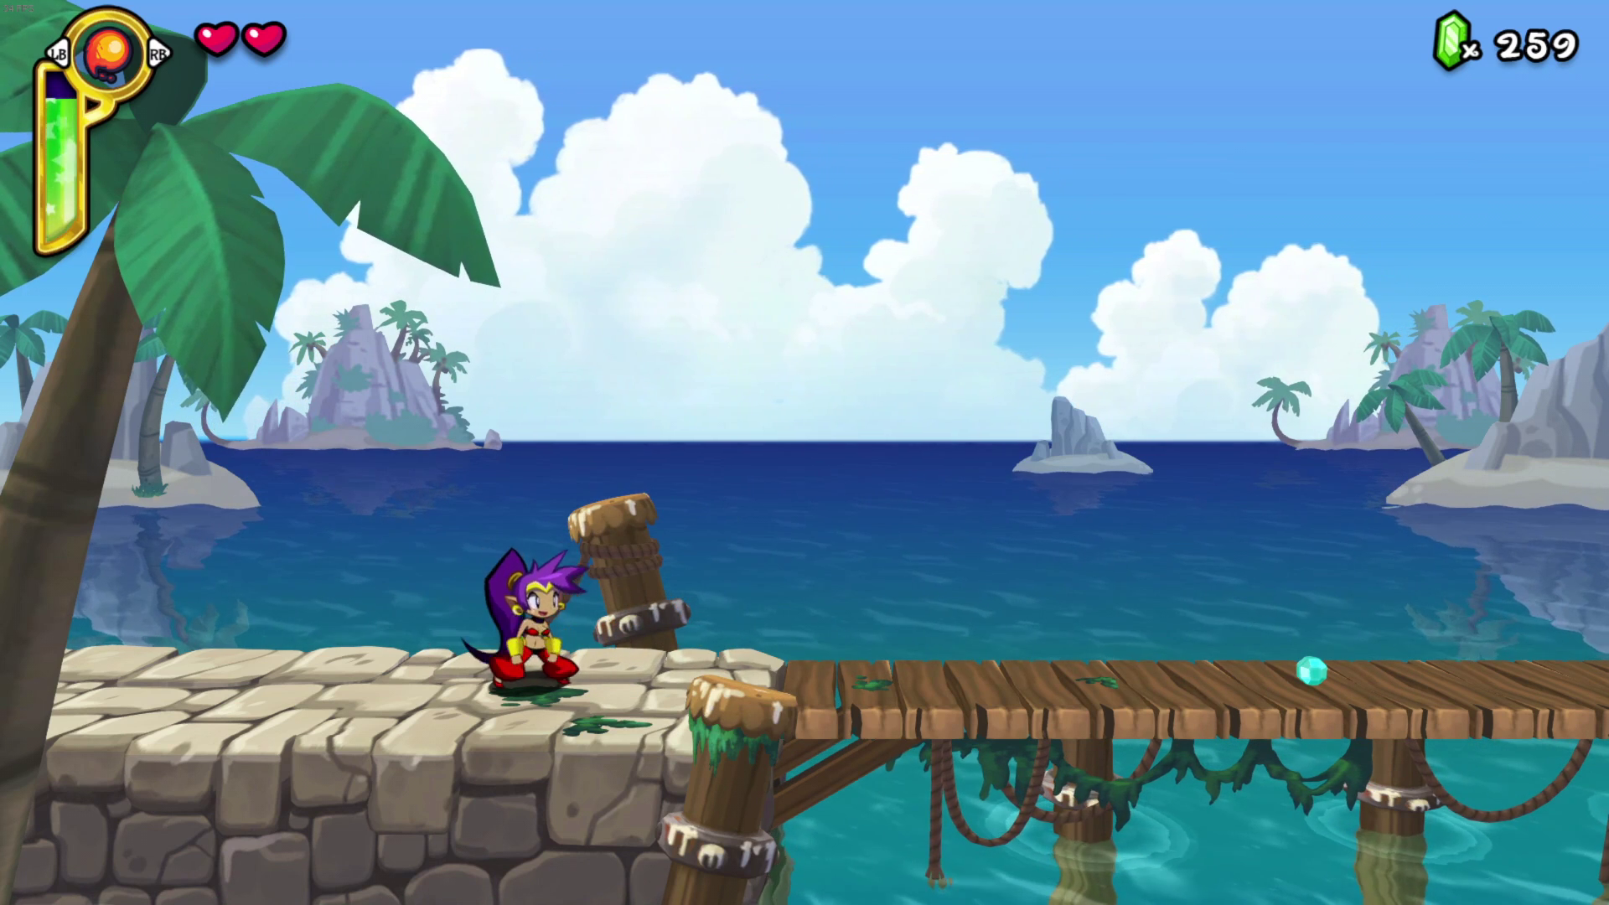
Switch to Cheat Engine, replace the listed address with a frozen entry for 15ECEFE0, and test it in the game
key(alt+Tab)
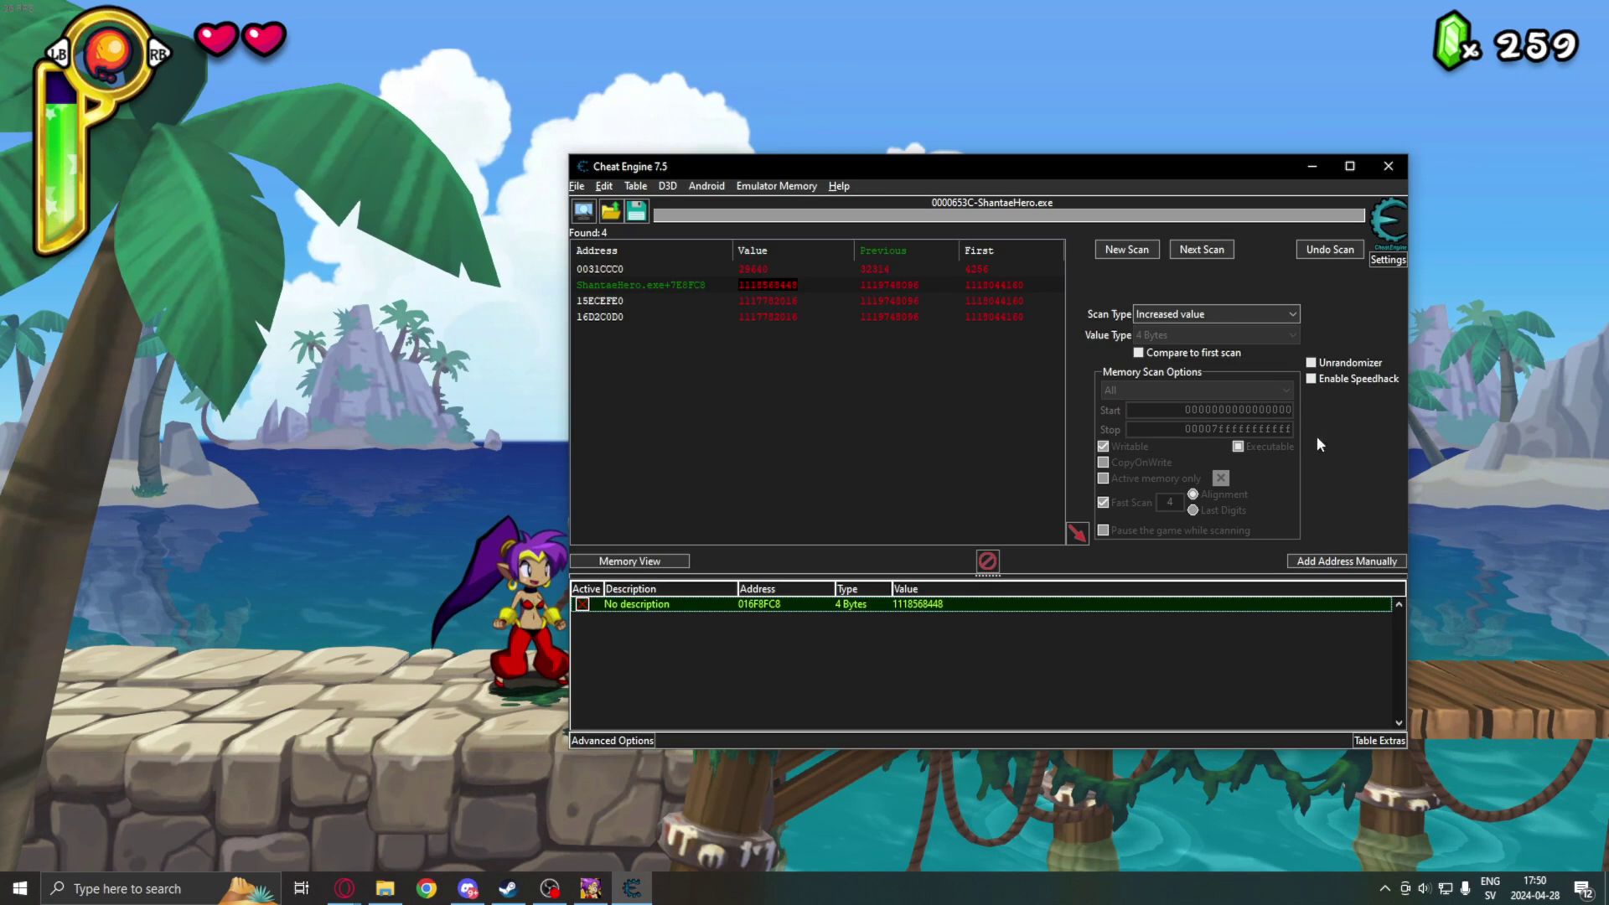
right_click(810, 603)
click(871, 177)
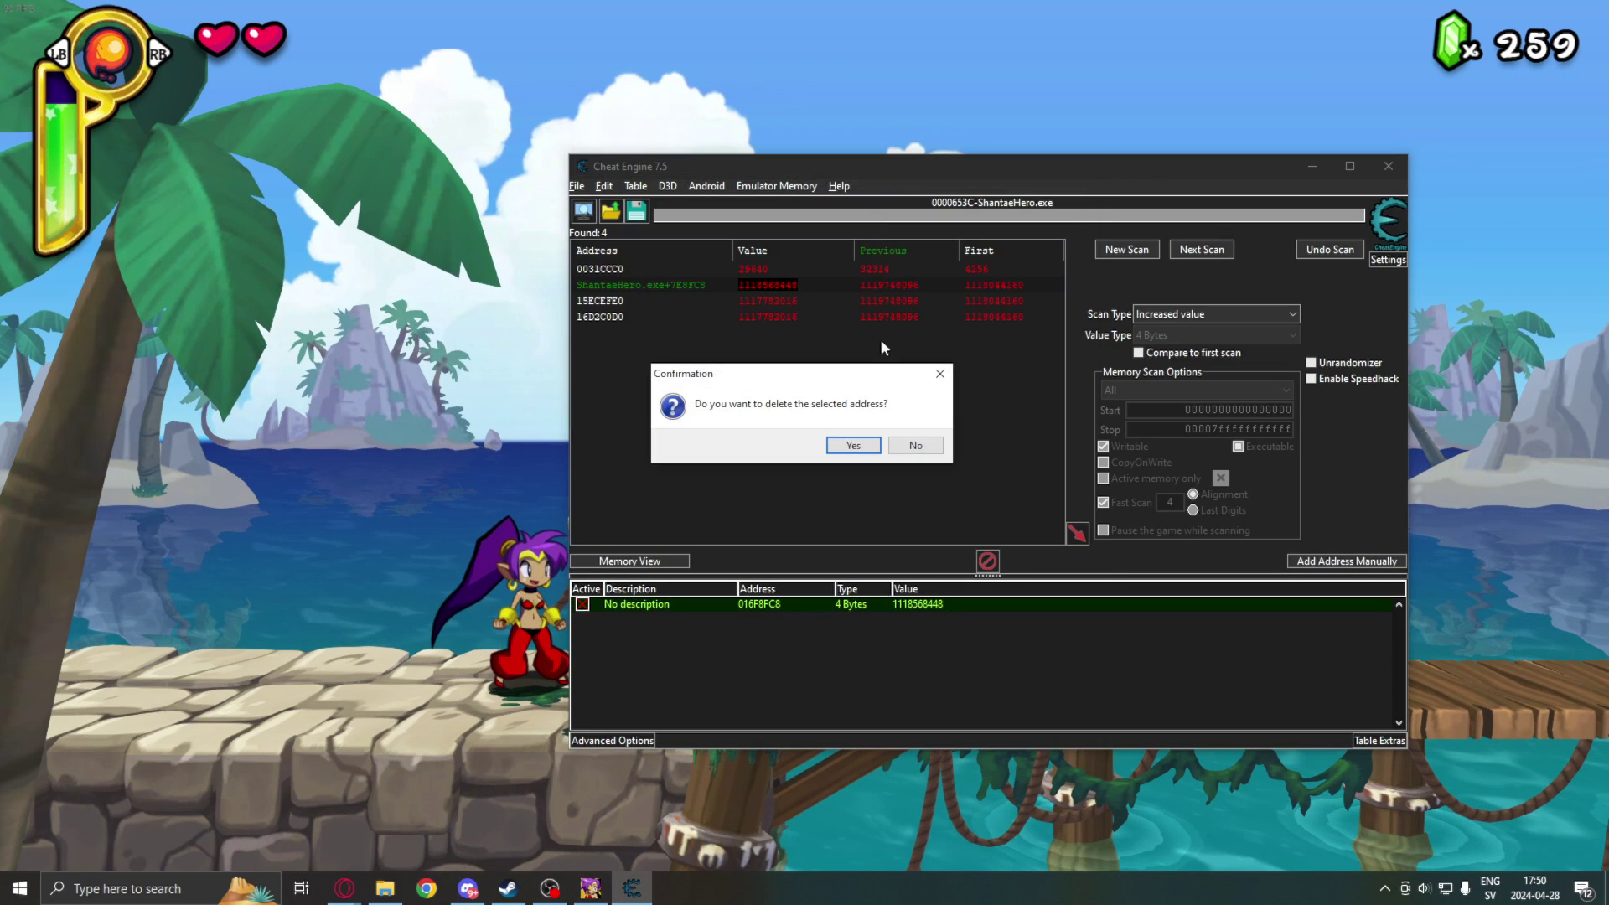
click(849, 446)
double_click(635, 300)
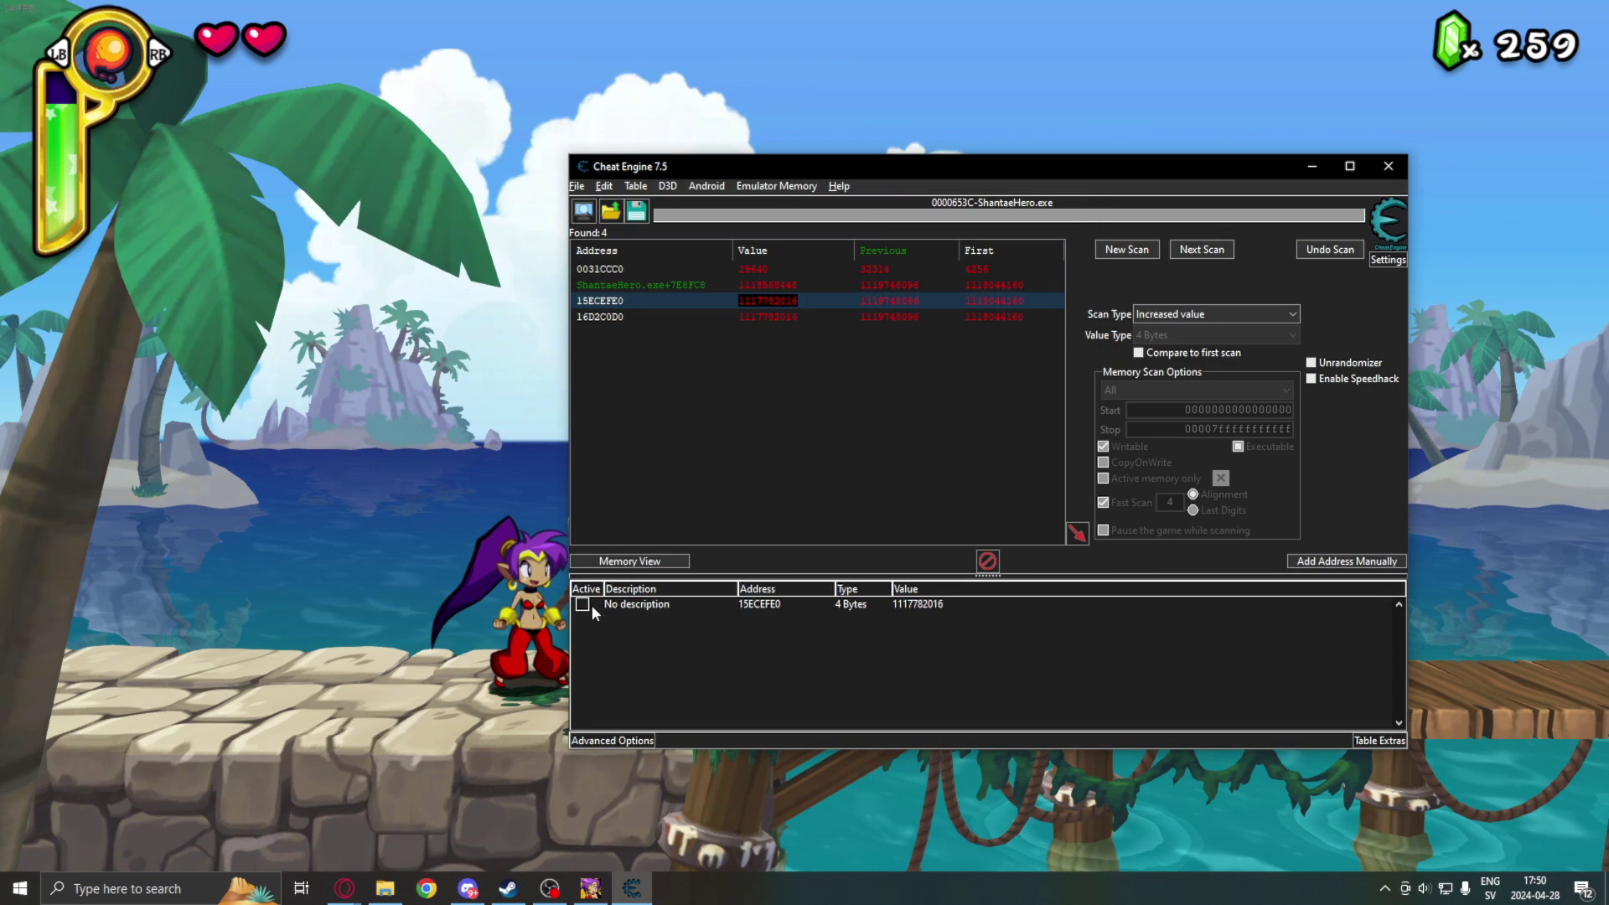
click(500, 487)
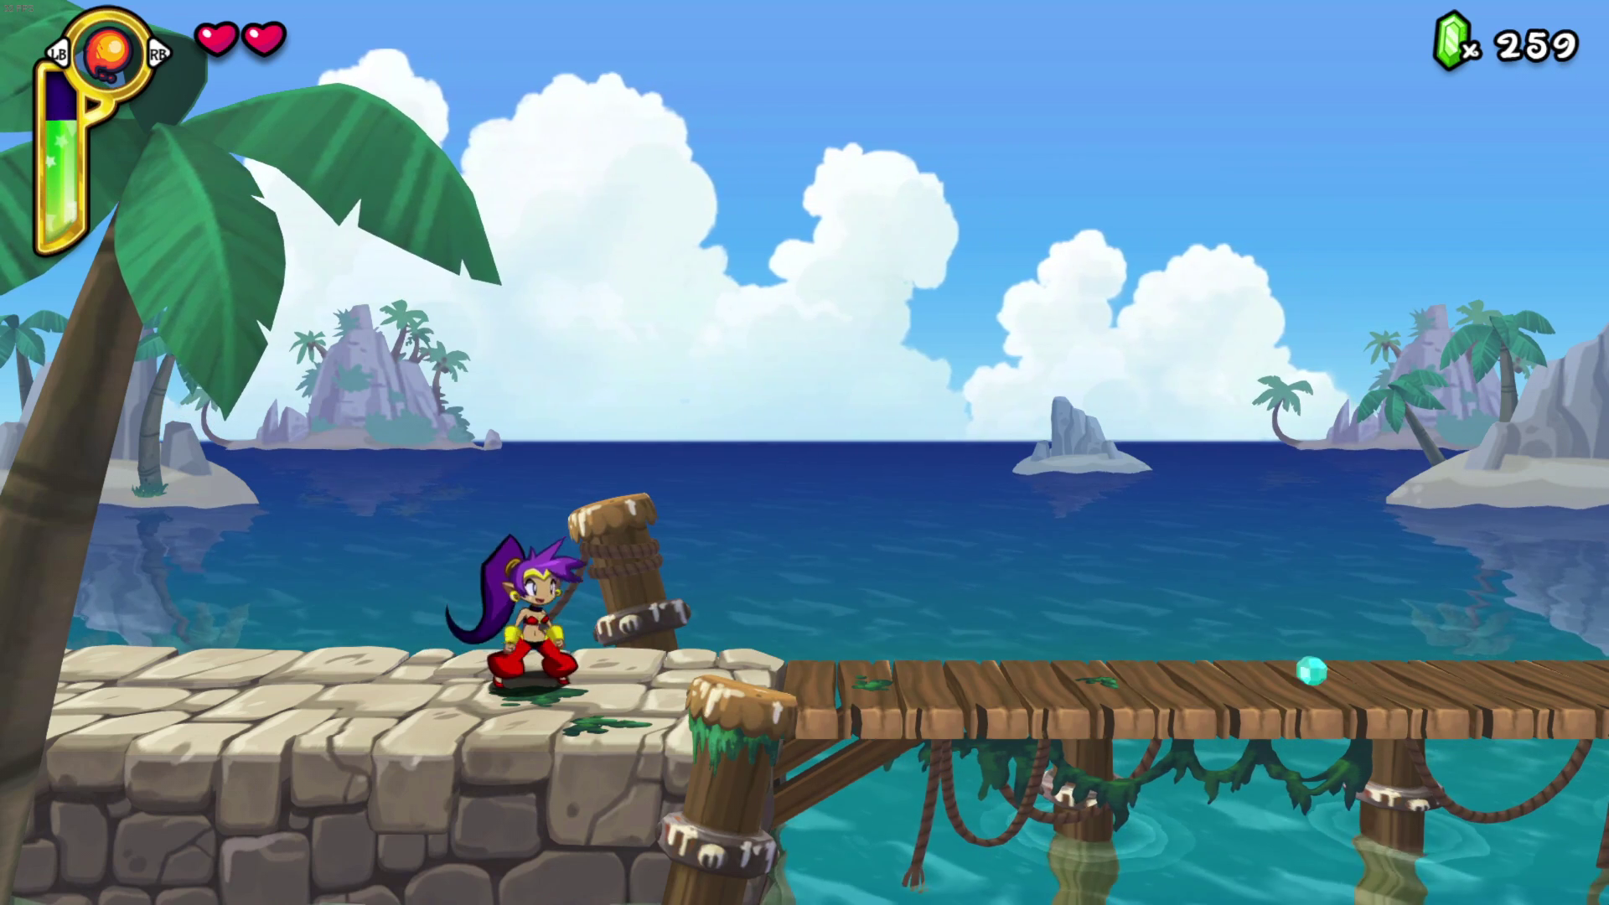
Switch to Cheat Engine, replace the listed address with a frozen entry for 16D2C0D0, and test the fireballs in the game
key(alt+Tab)
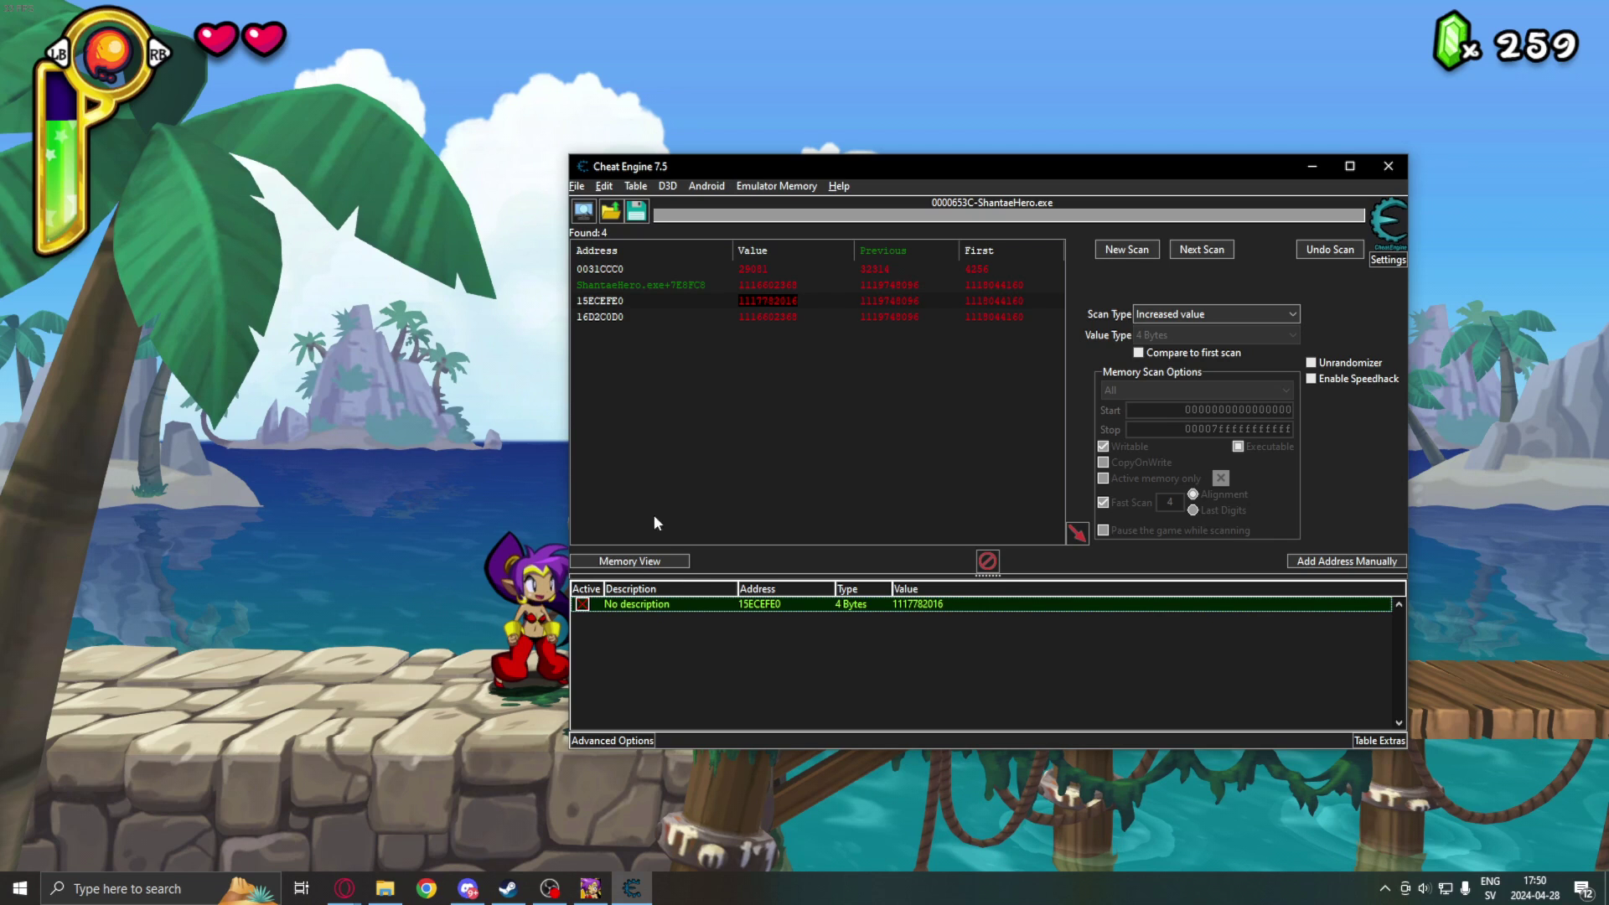
right_click(670, 604)
click(828, 170)
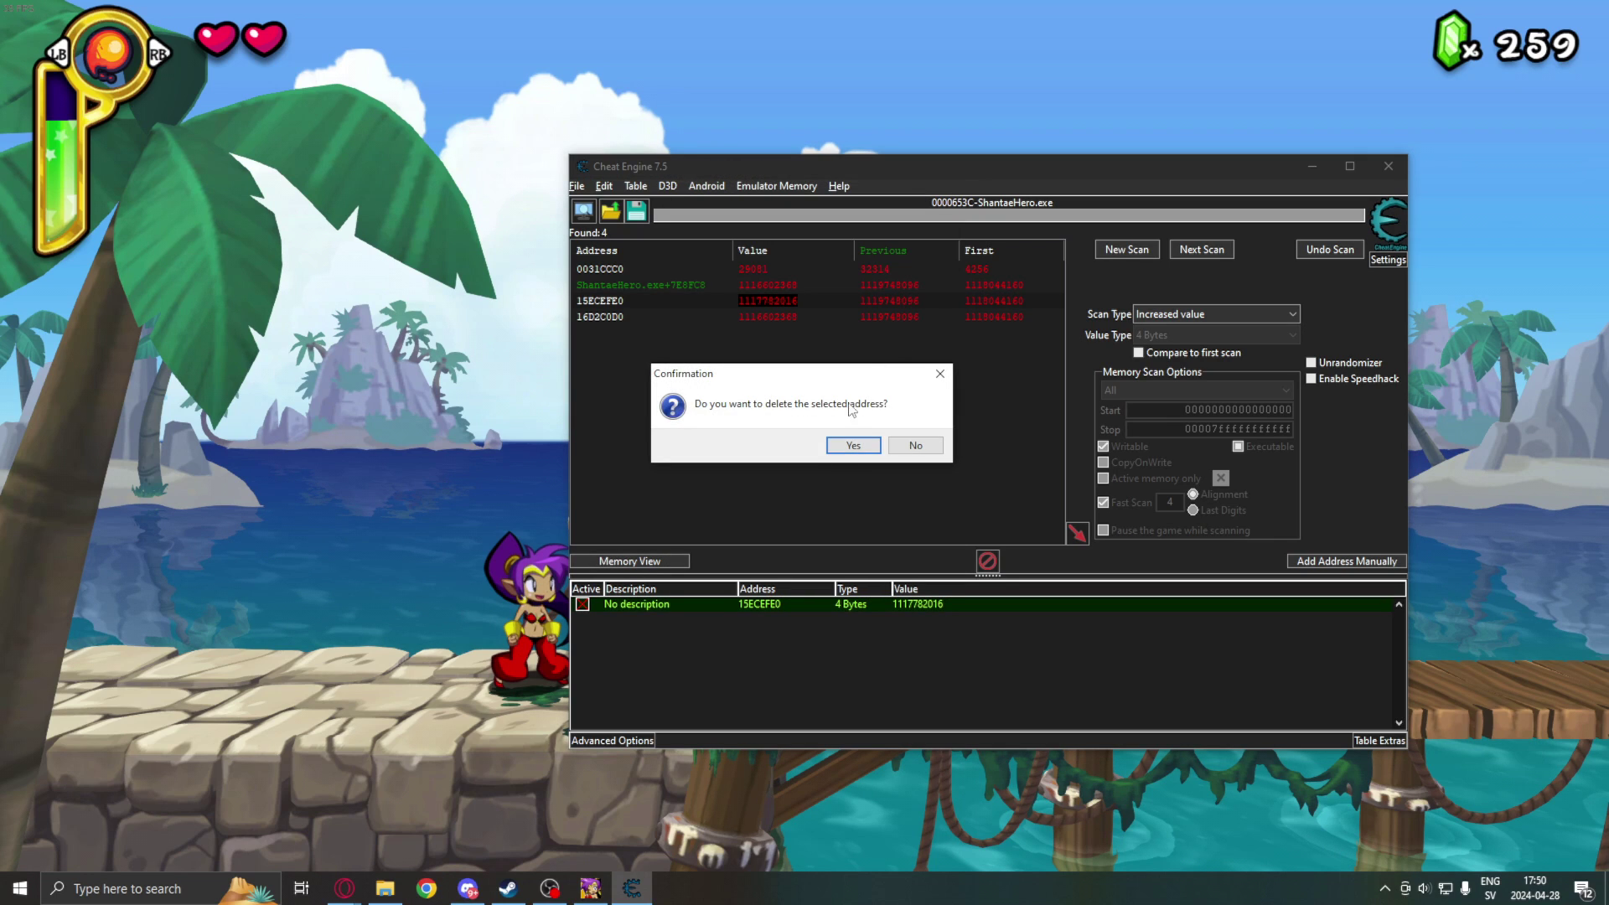
click(853, 445)
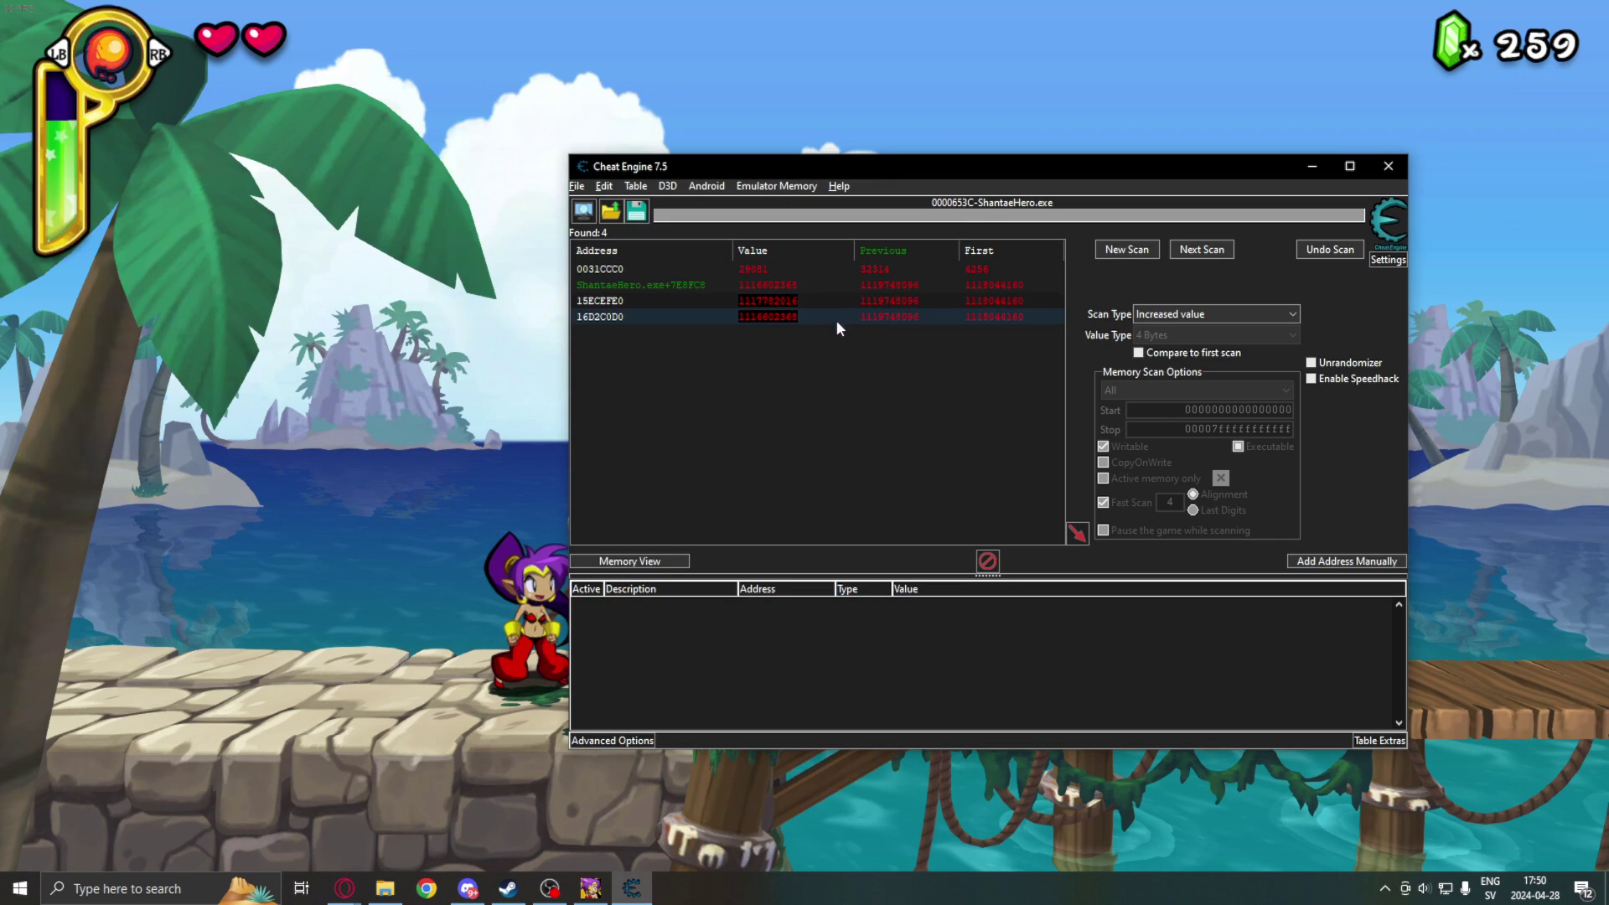
double_click(732, 315)
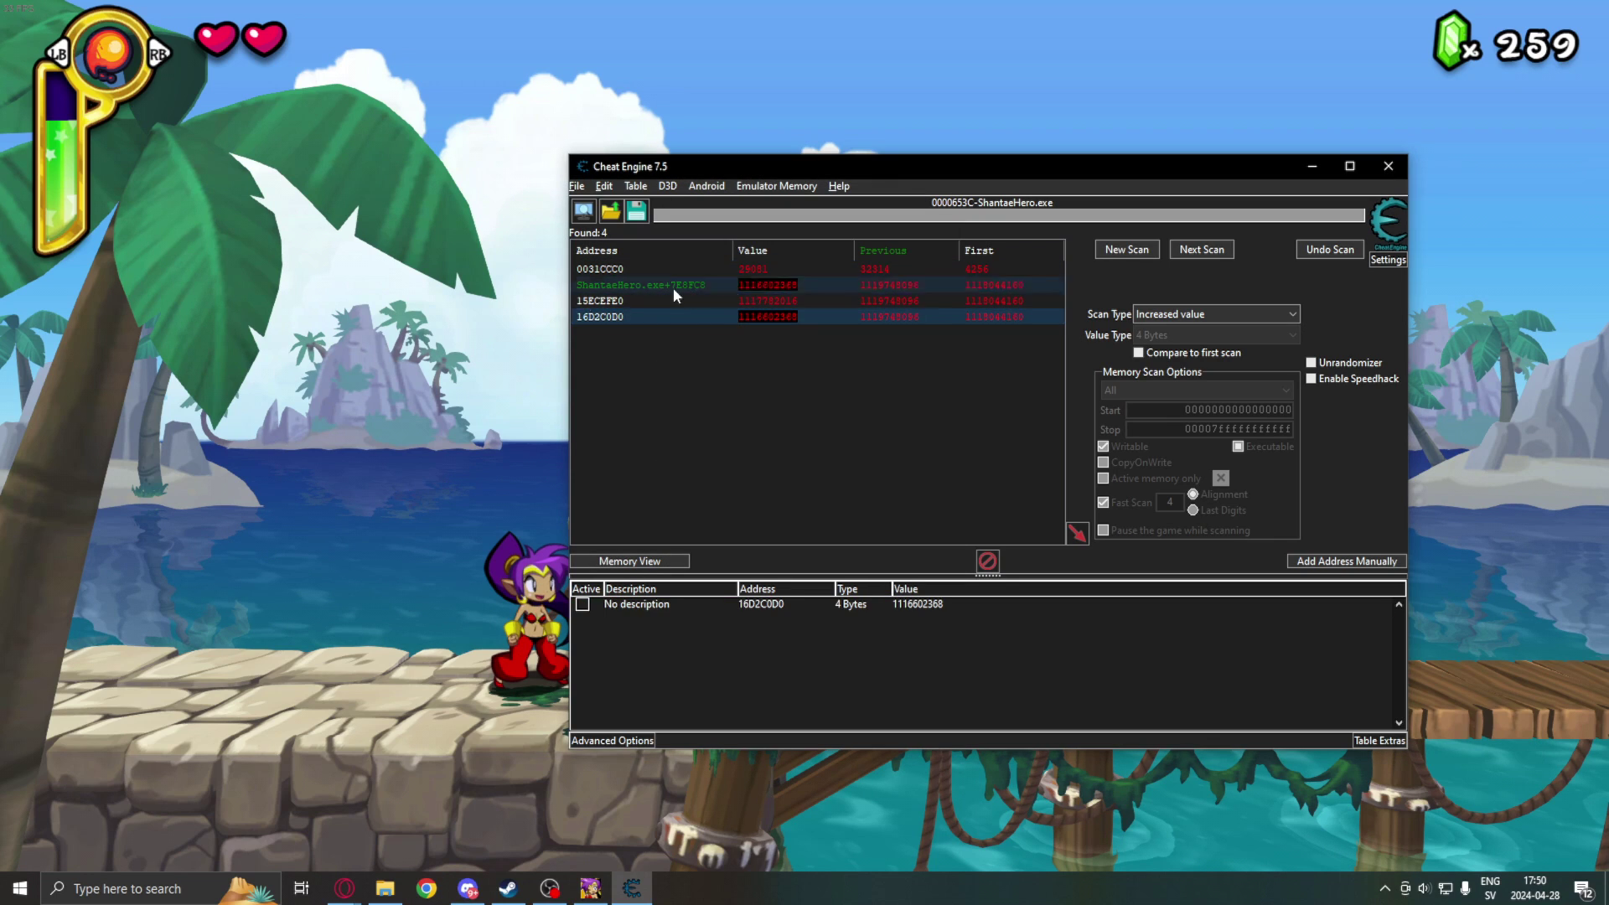
click(589, 605)
click(524, 578)
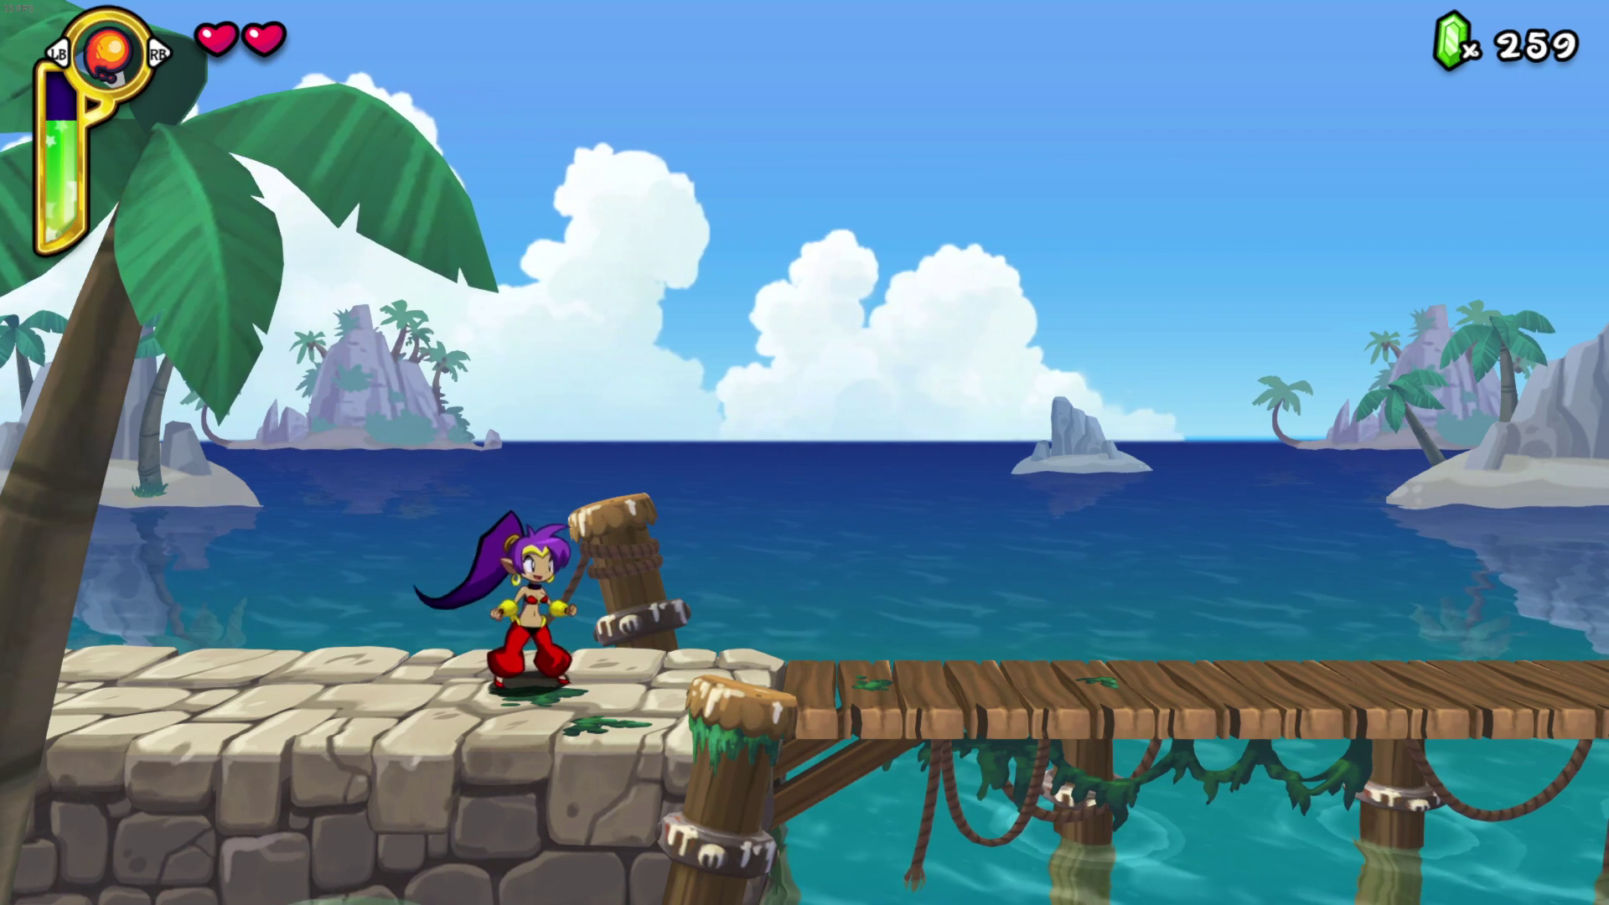
Switch to Cheat Engine and change the description of the frozen 16D2C0D0 entry to "fireball ammo"
key(alt+Tab)
drag(1028, 172, 1054, 162)
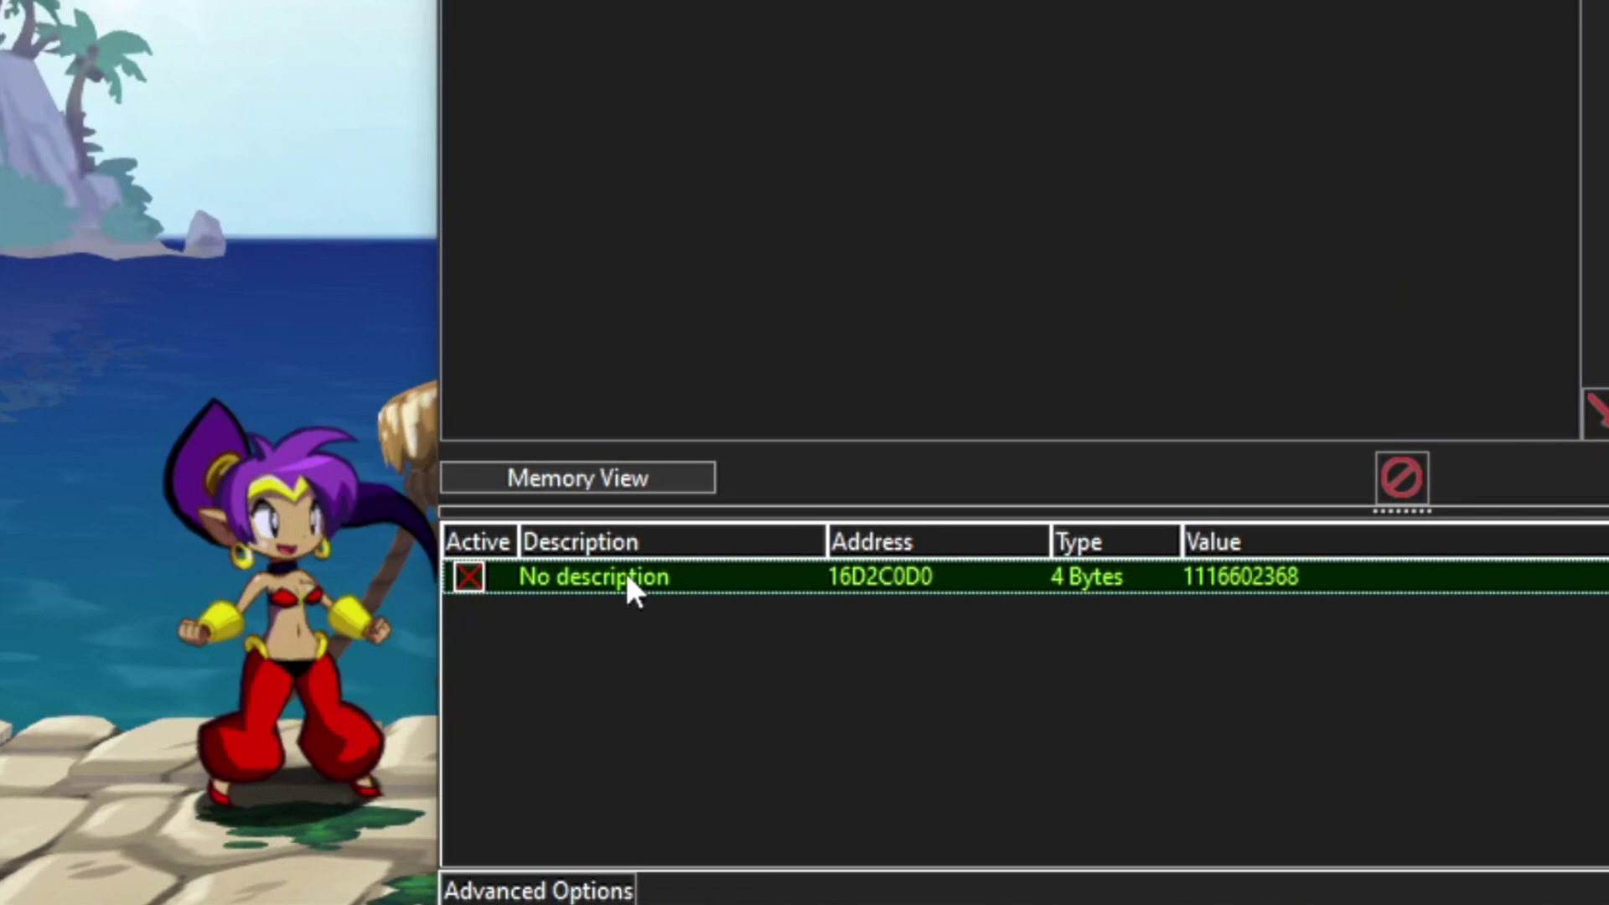
double_click(625, 574)
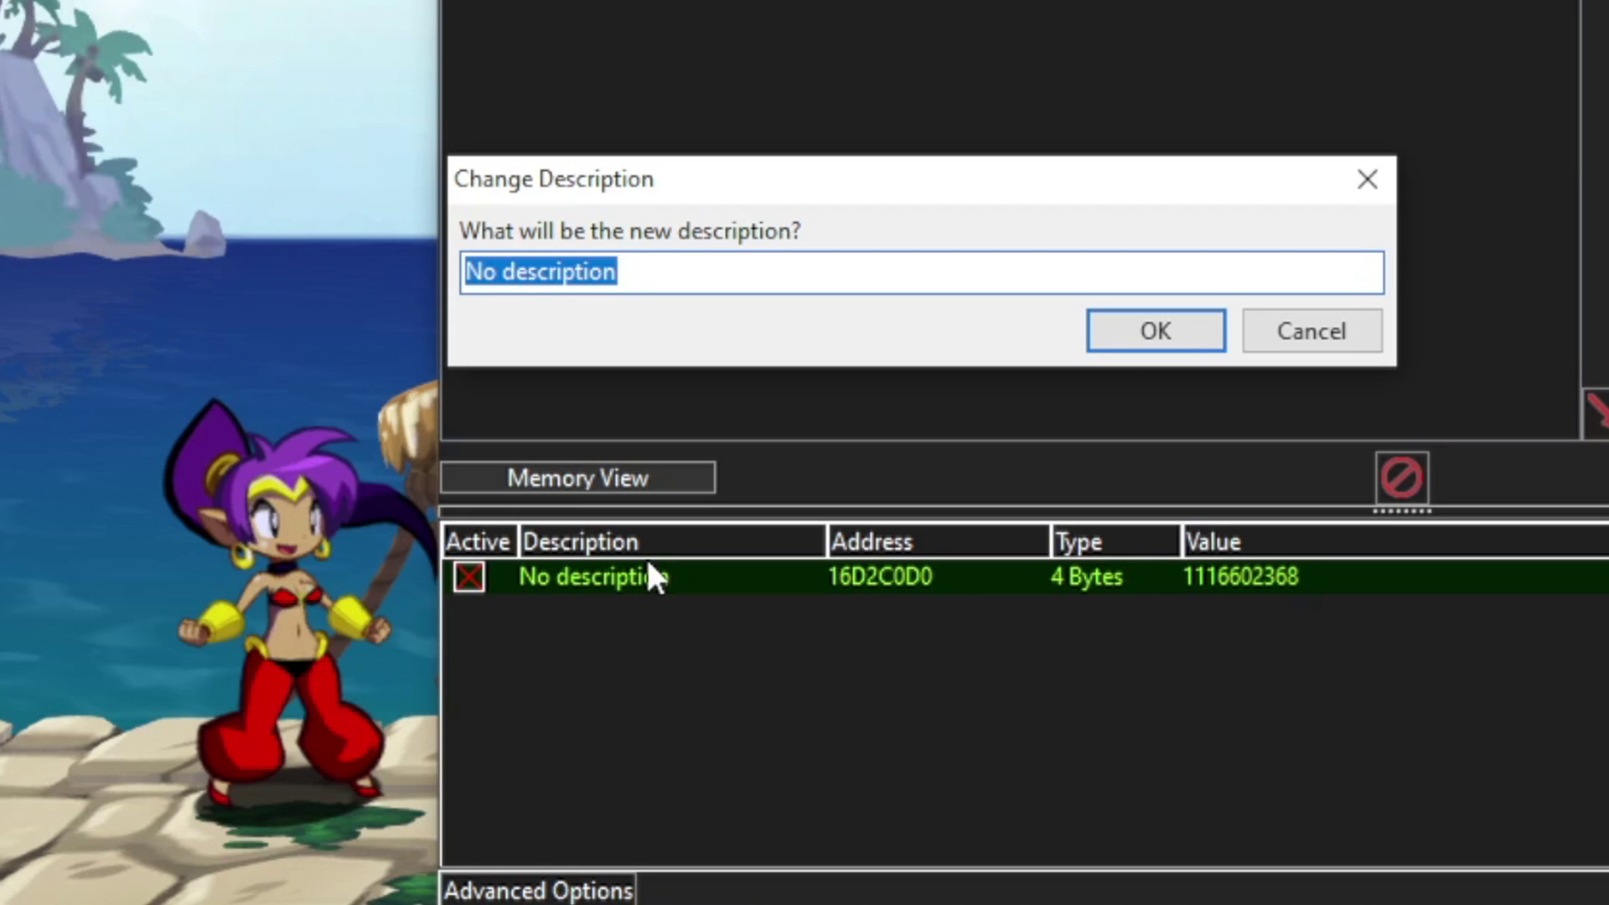
text(fireball amm)
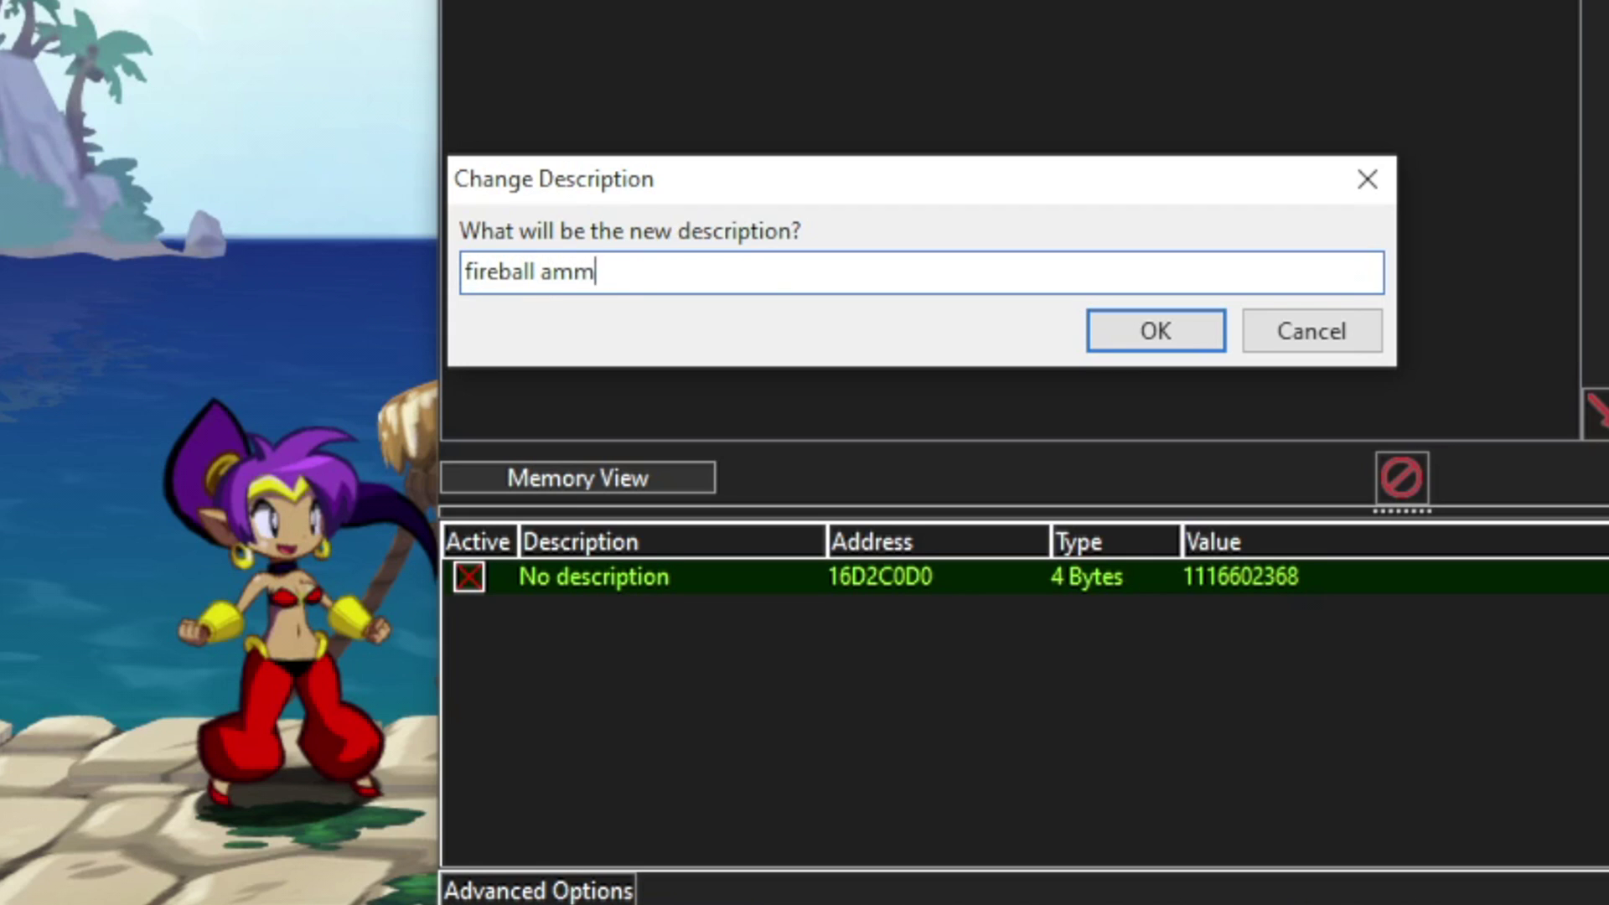
key(Return)
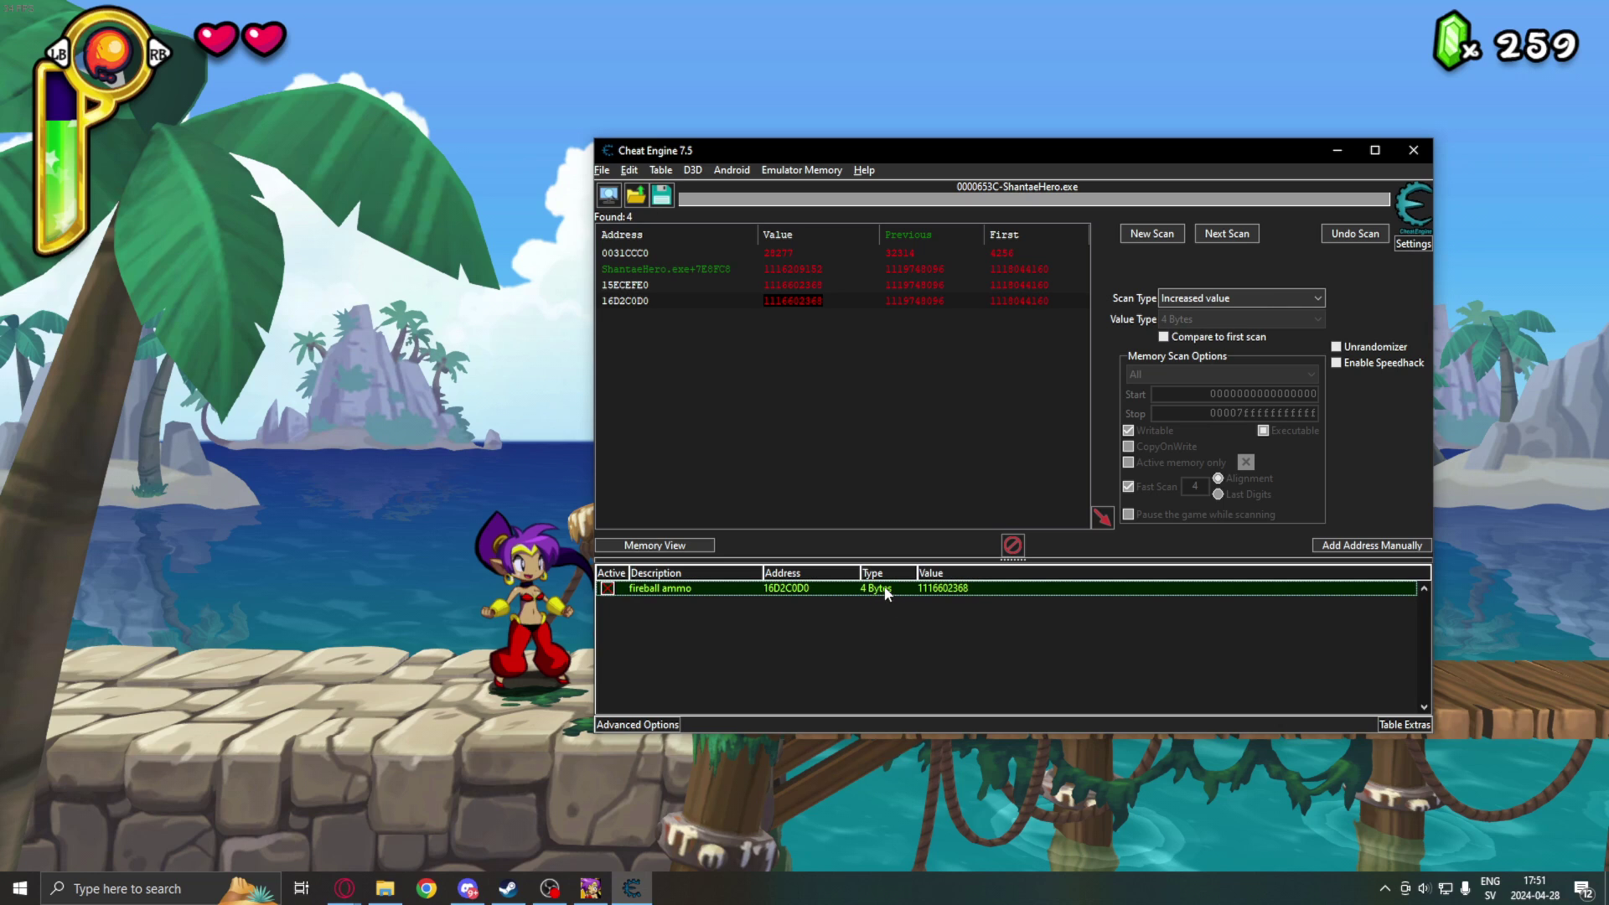
Change the value type of the fireball ammo entry to Float
double_click(878, 589)
drag(720, 424, 1047, 454)
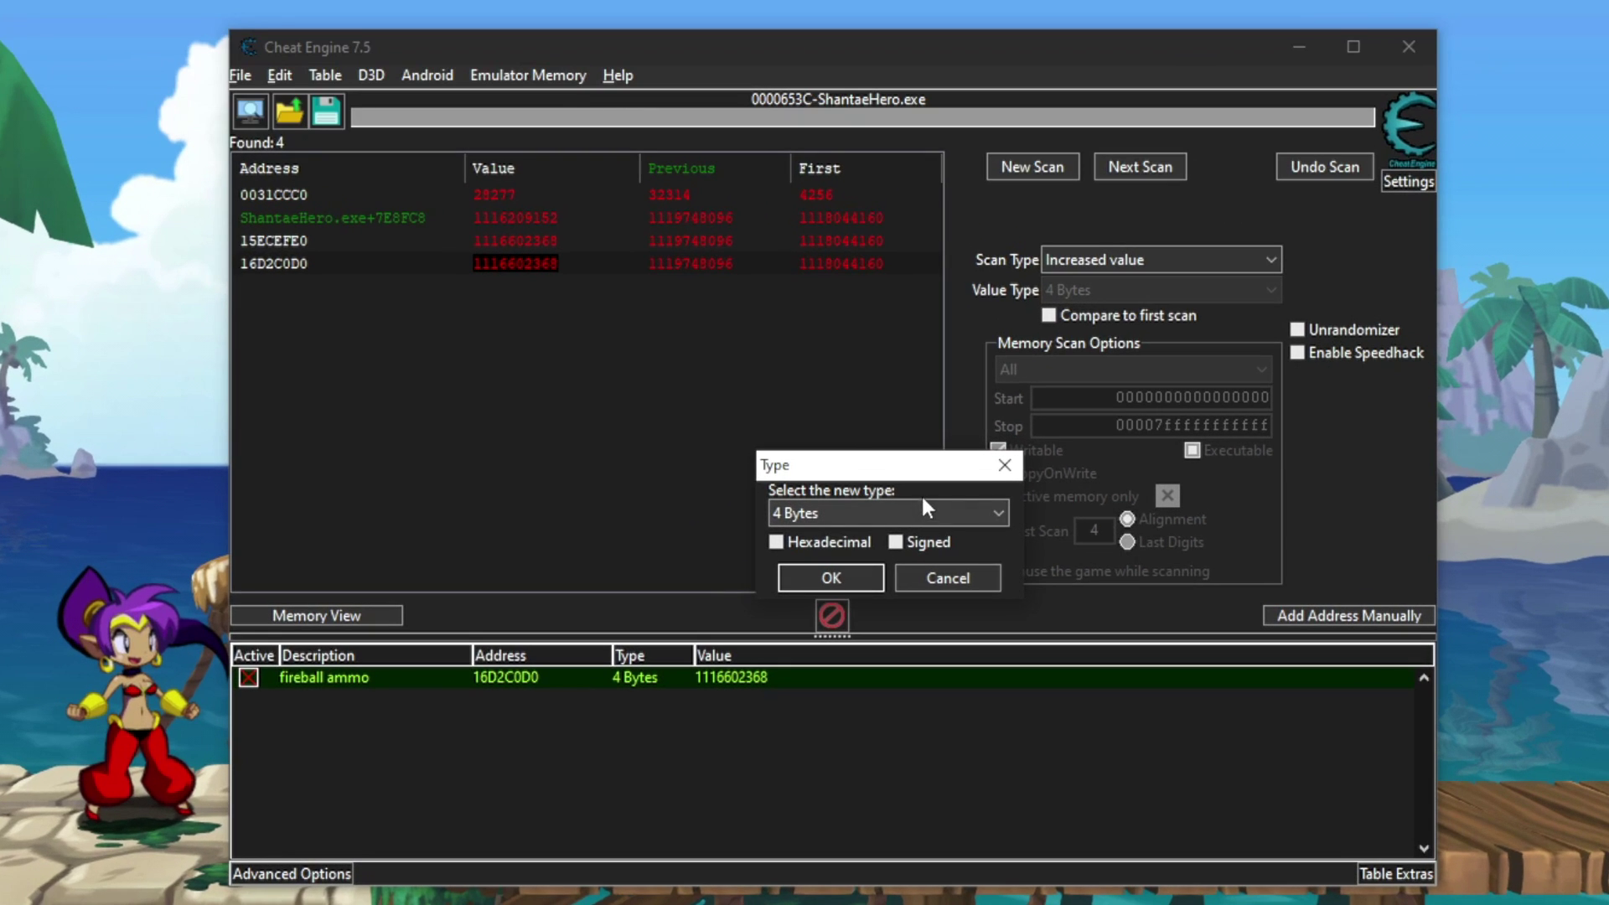
drag(878, 474, 1032, 114)
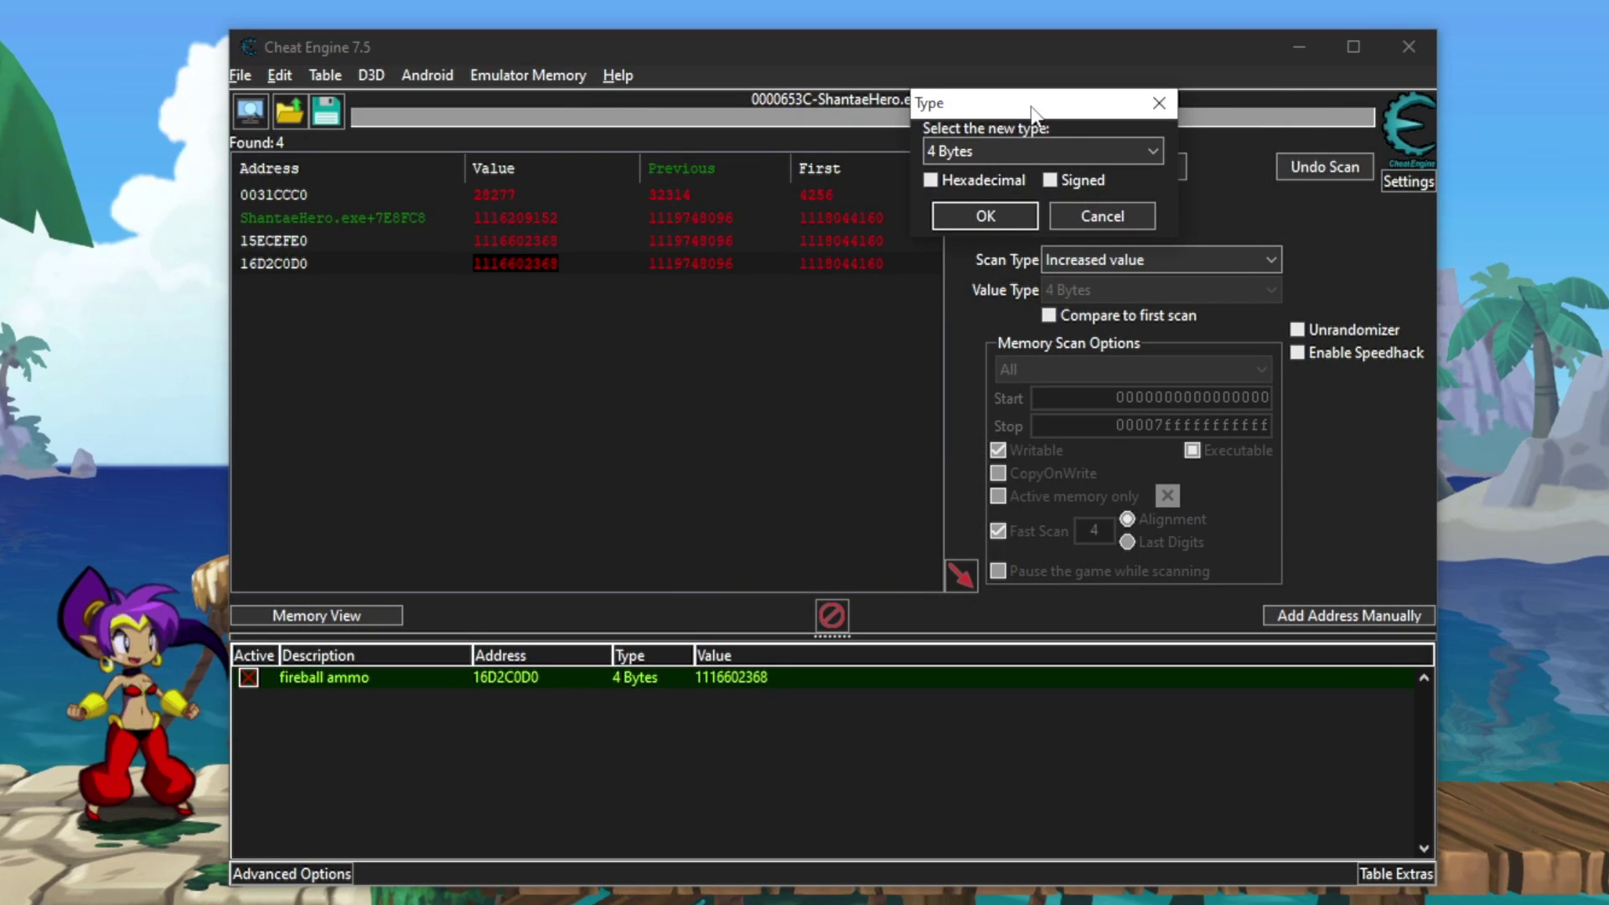
click(1045, 150)
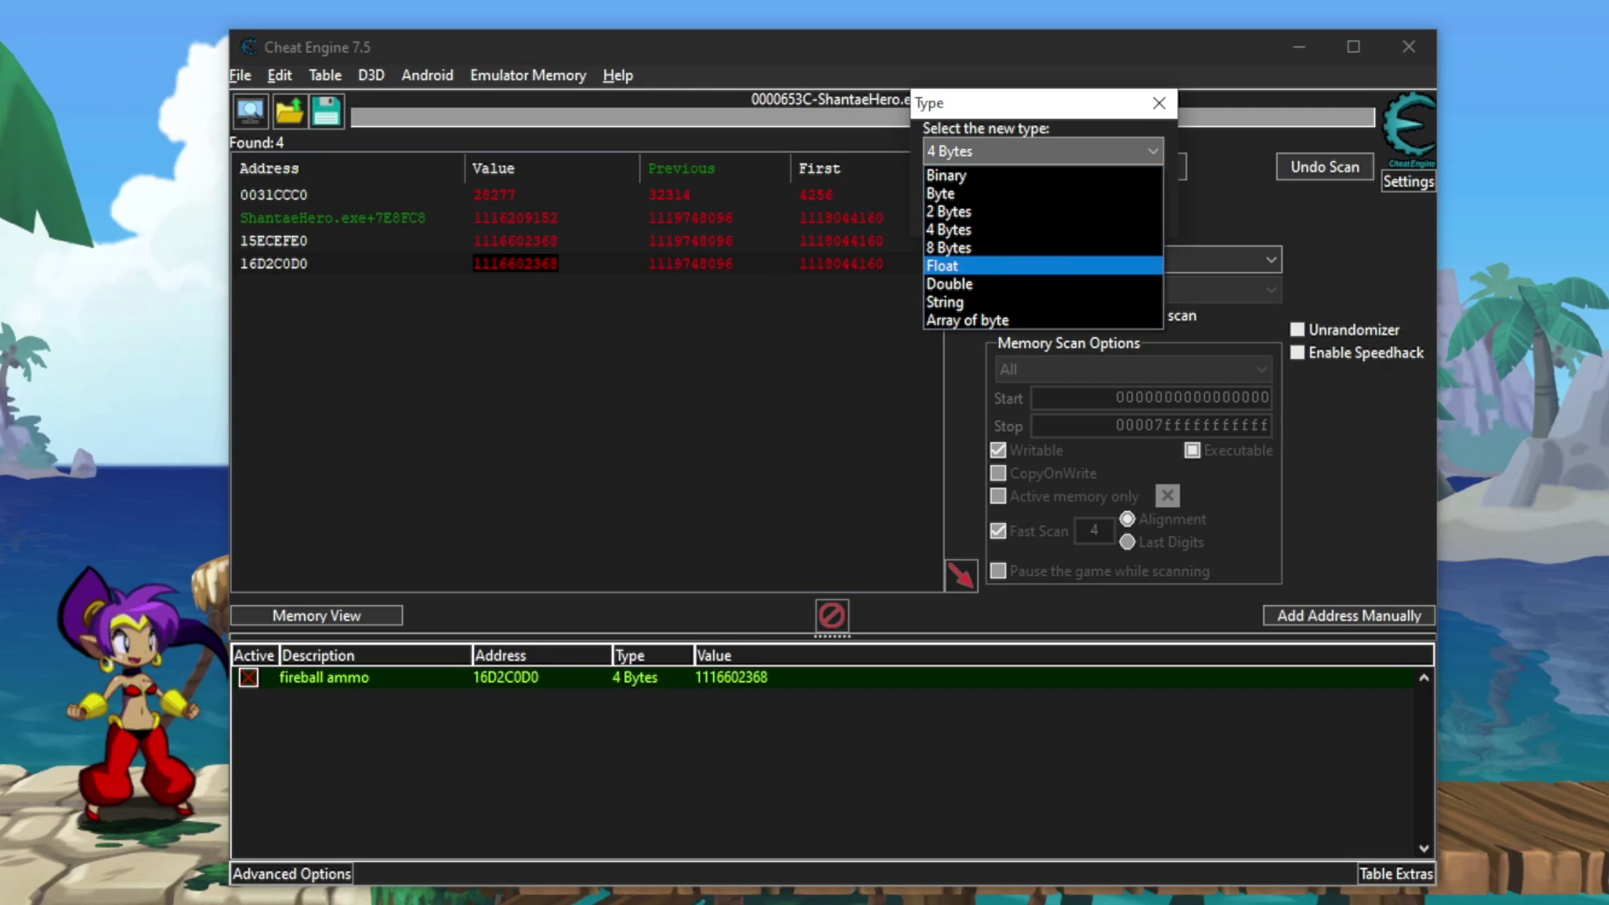
click(1010, 257)
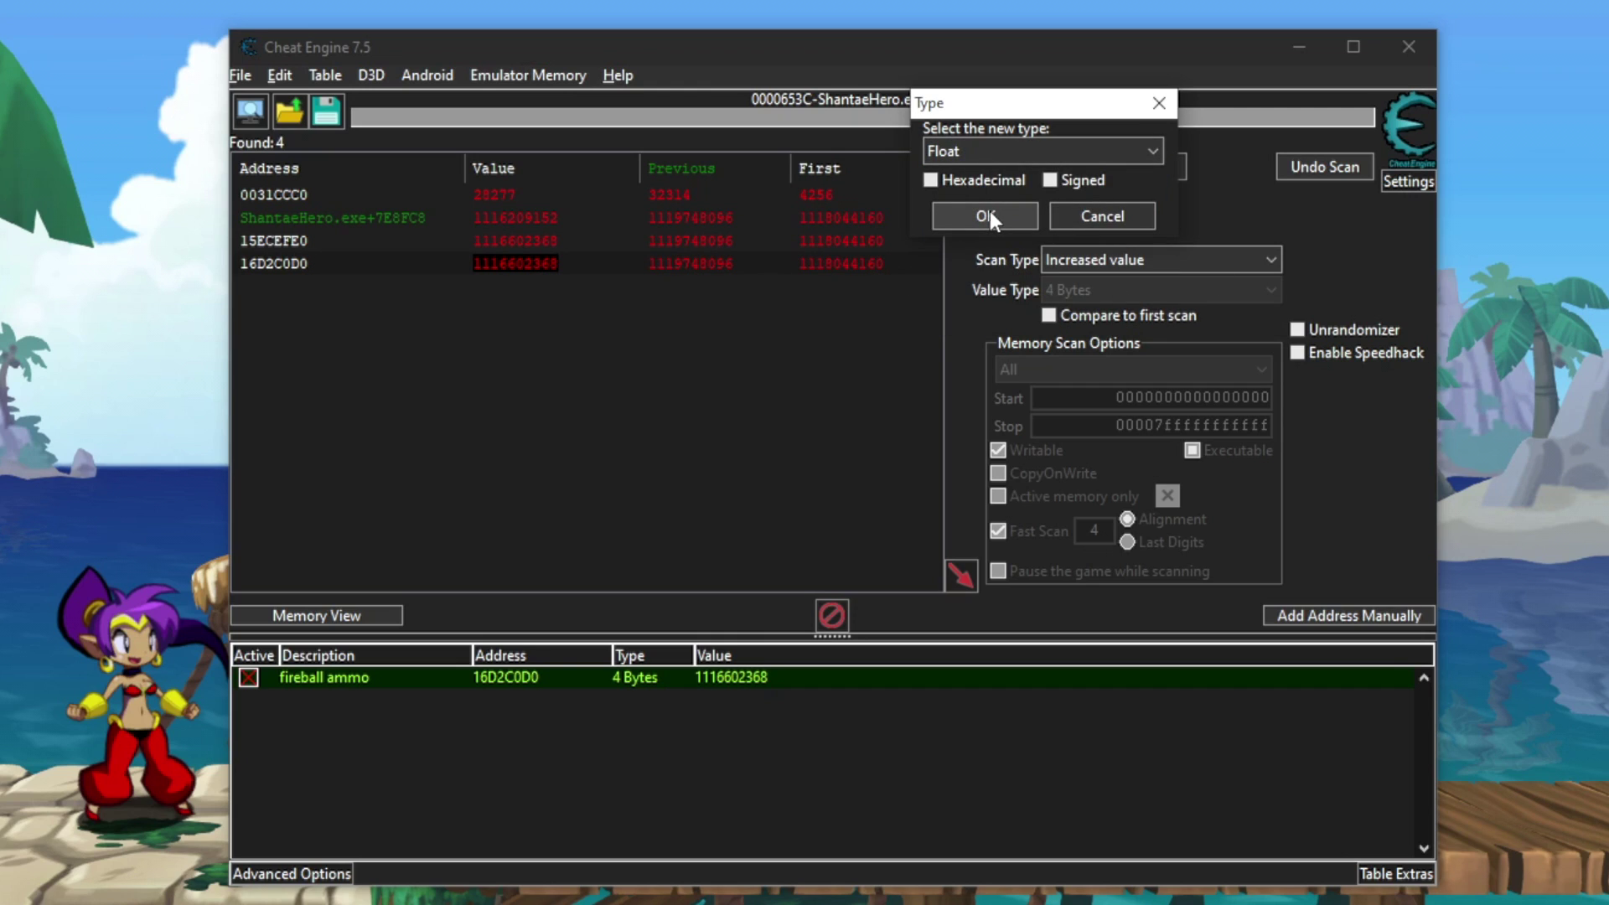
click(989, 215)
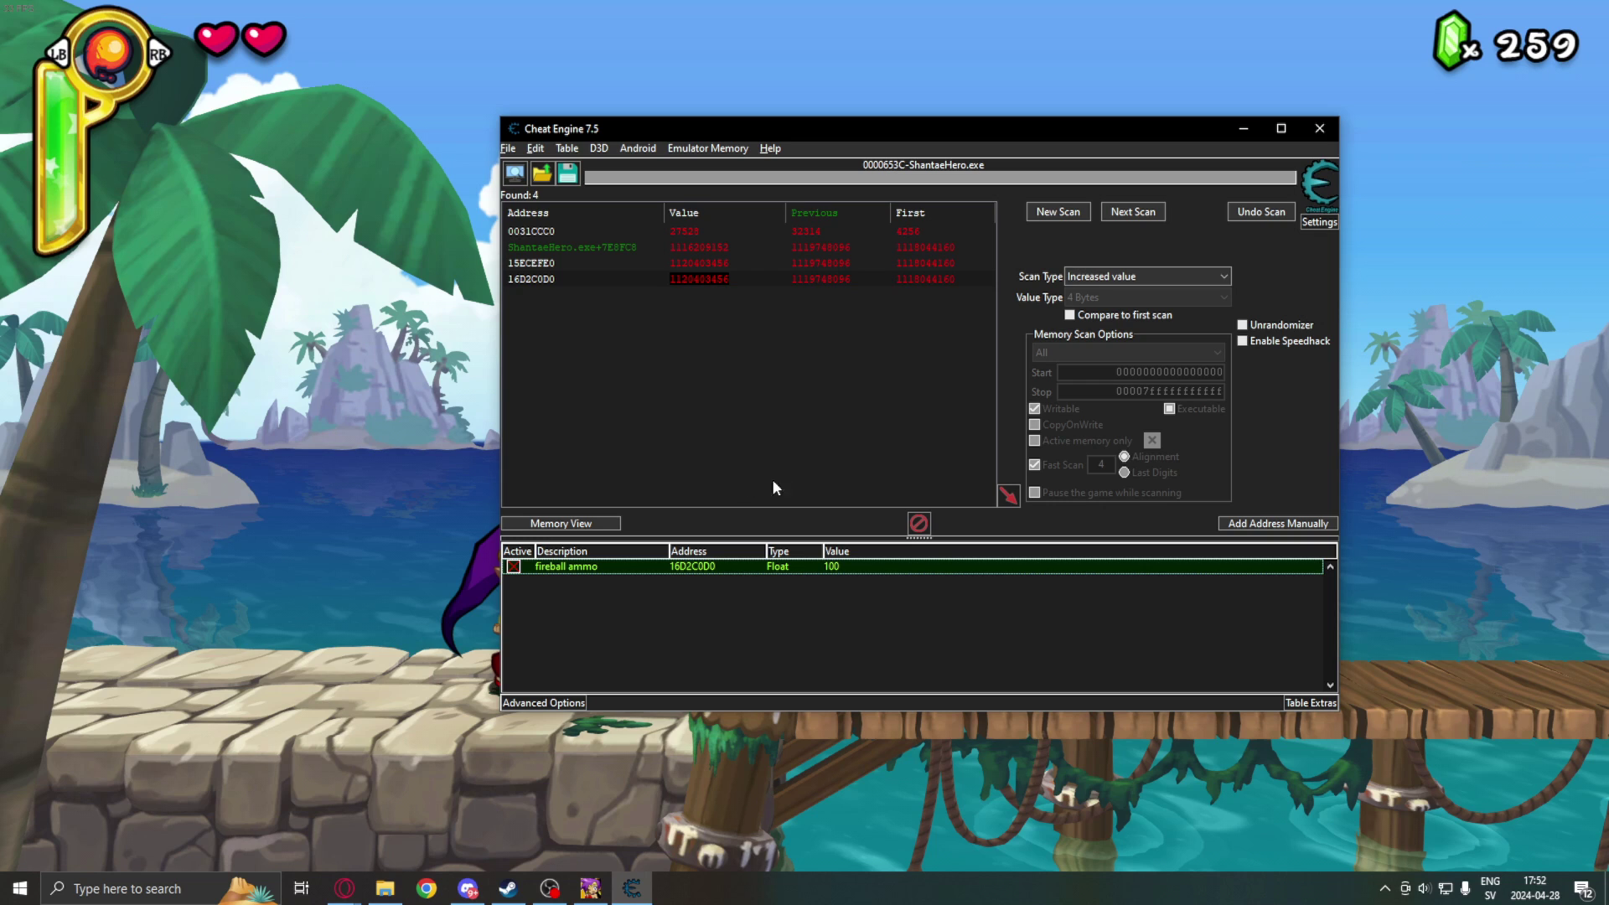
Set the fireball ammo value to 10 and return to the game to check the magic meter
double_click(837, 565)
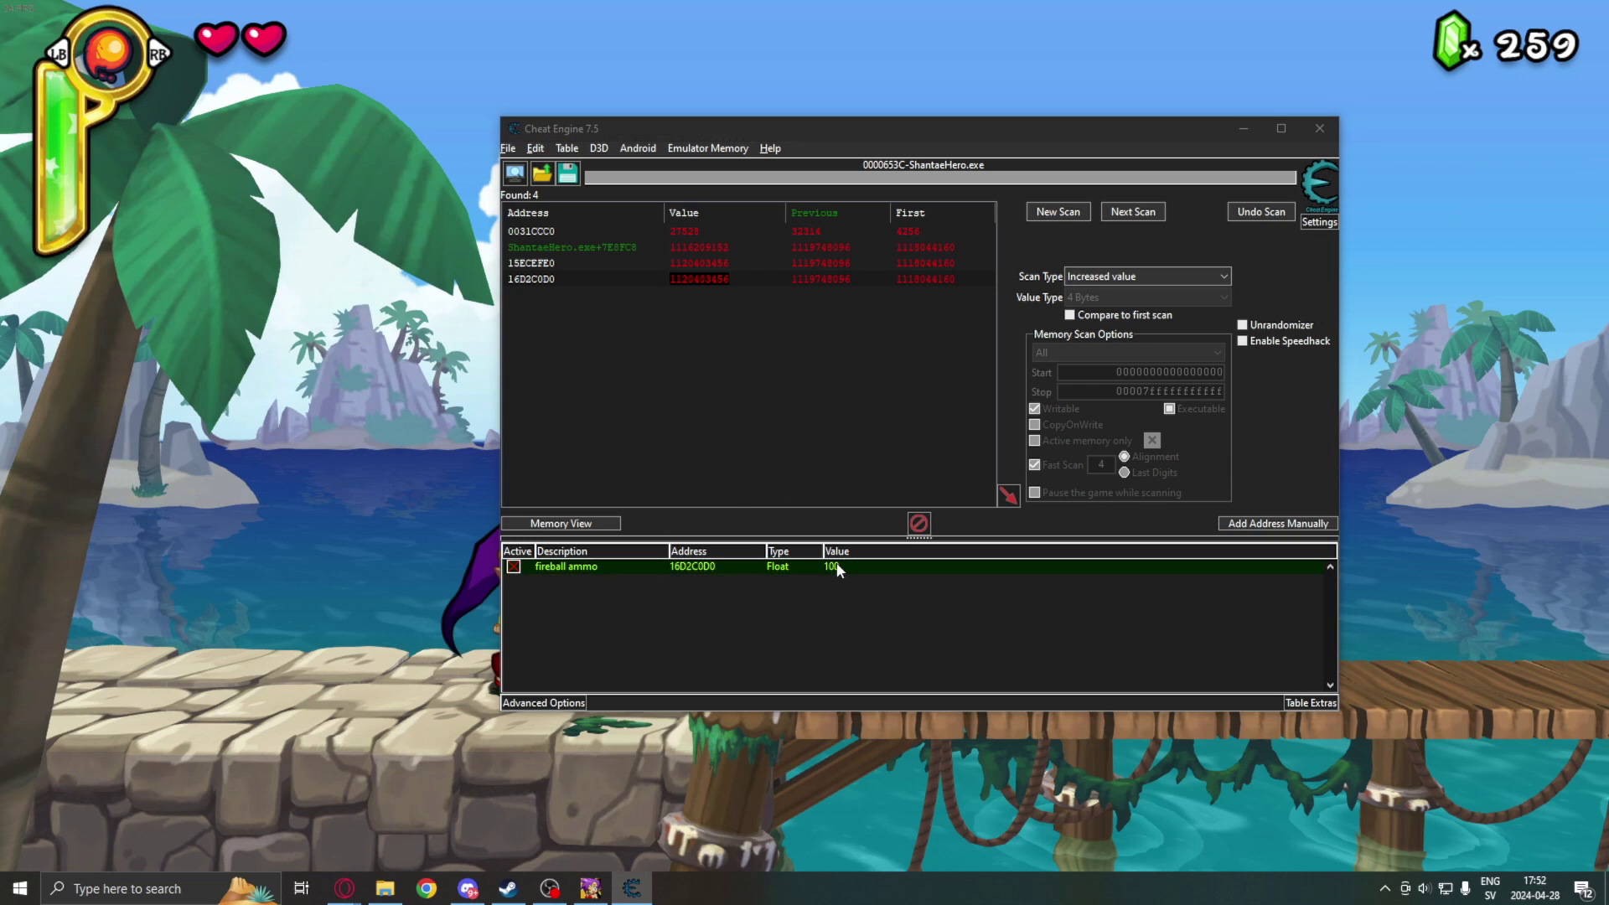
text(0)
key(Return)
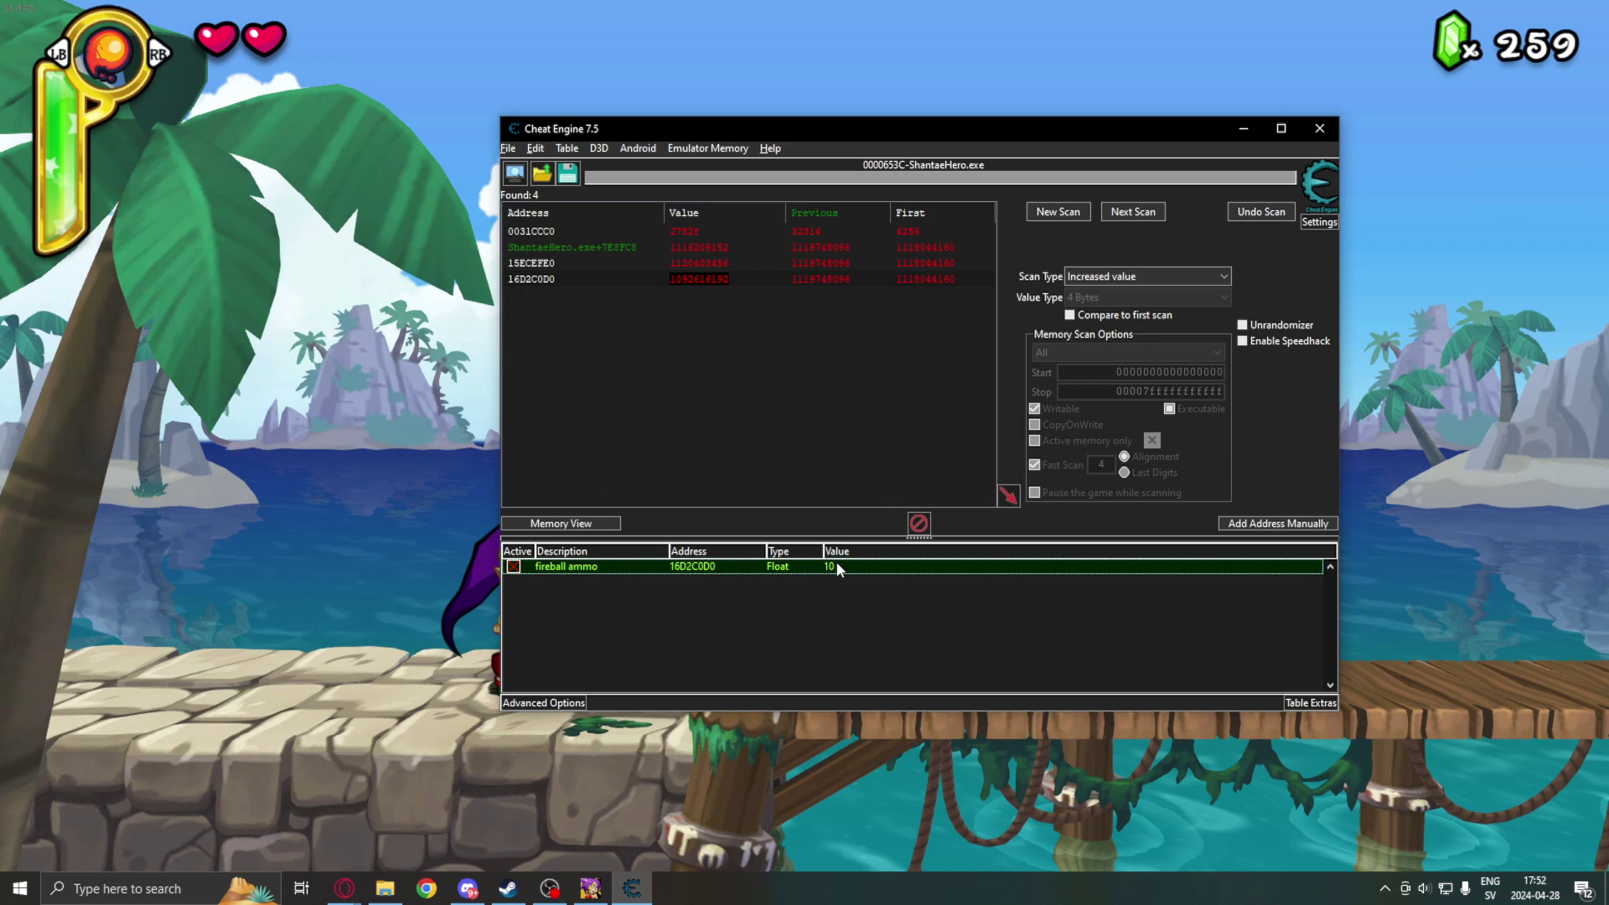
click(269, 575)
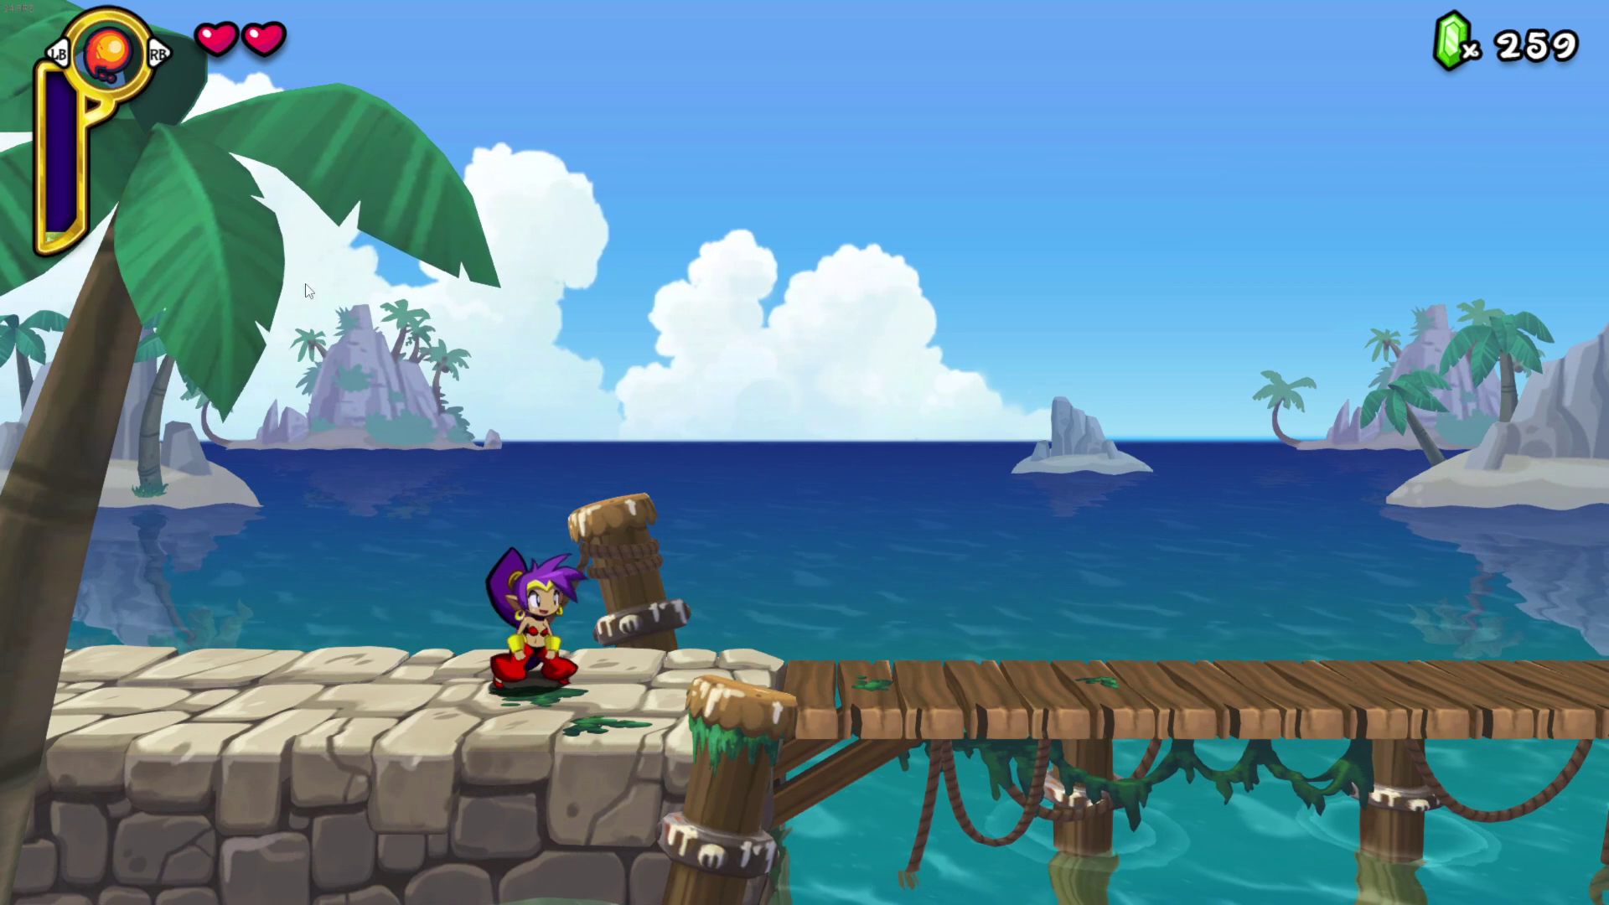
Switch back to Cheat Engine and reposition its window over the game
key(alt+Tab)
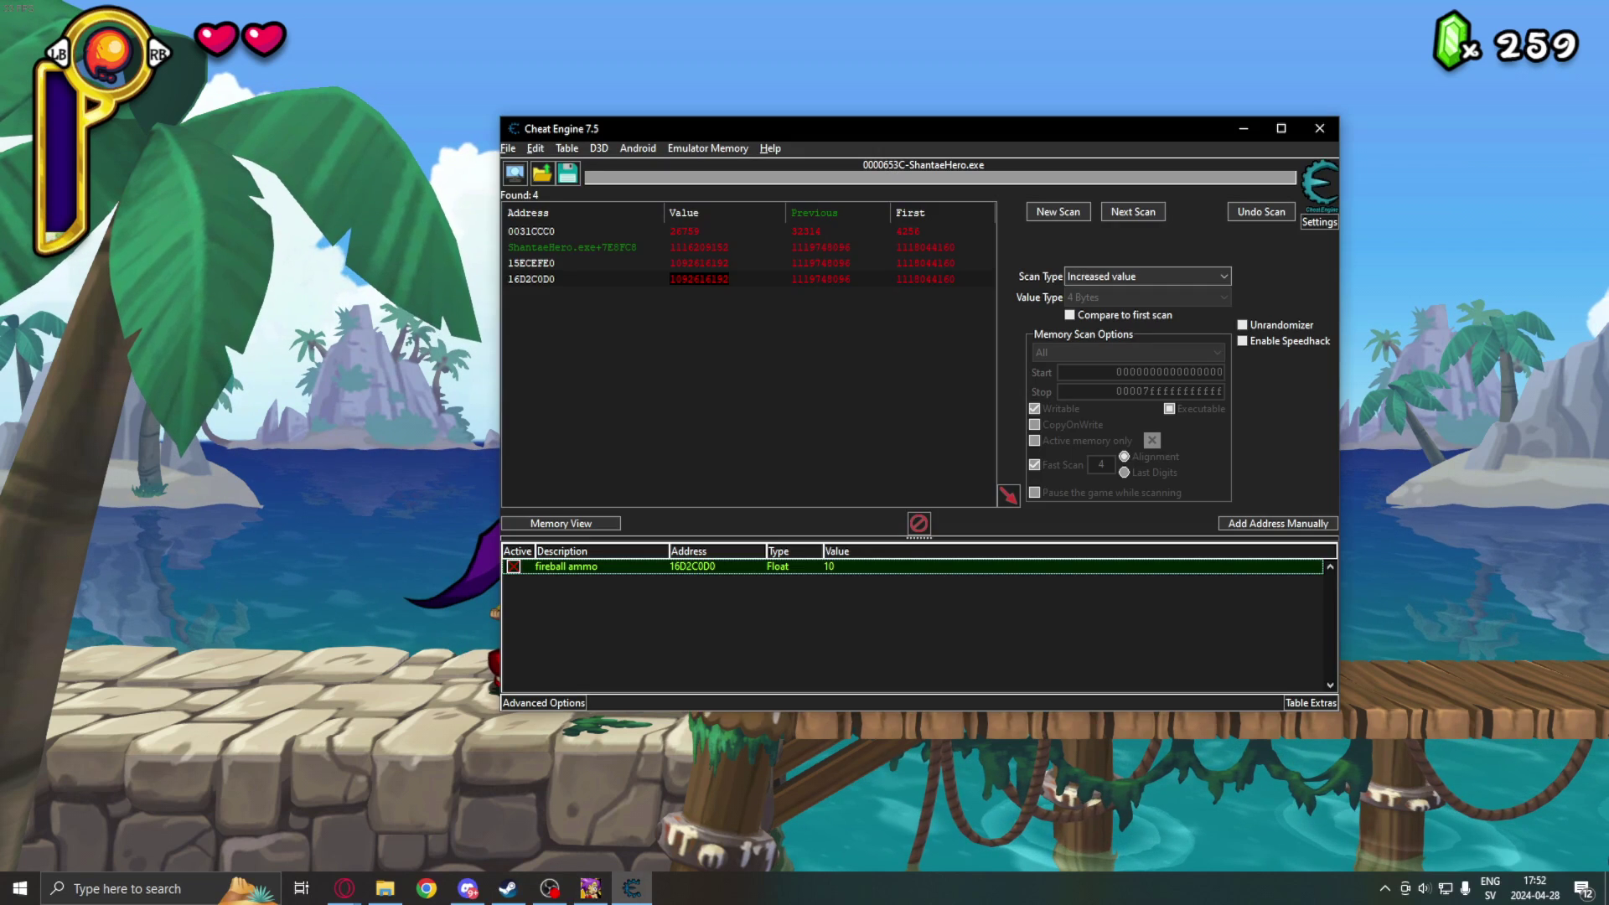
drag(1031, 131, 1019, 107)
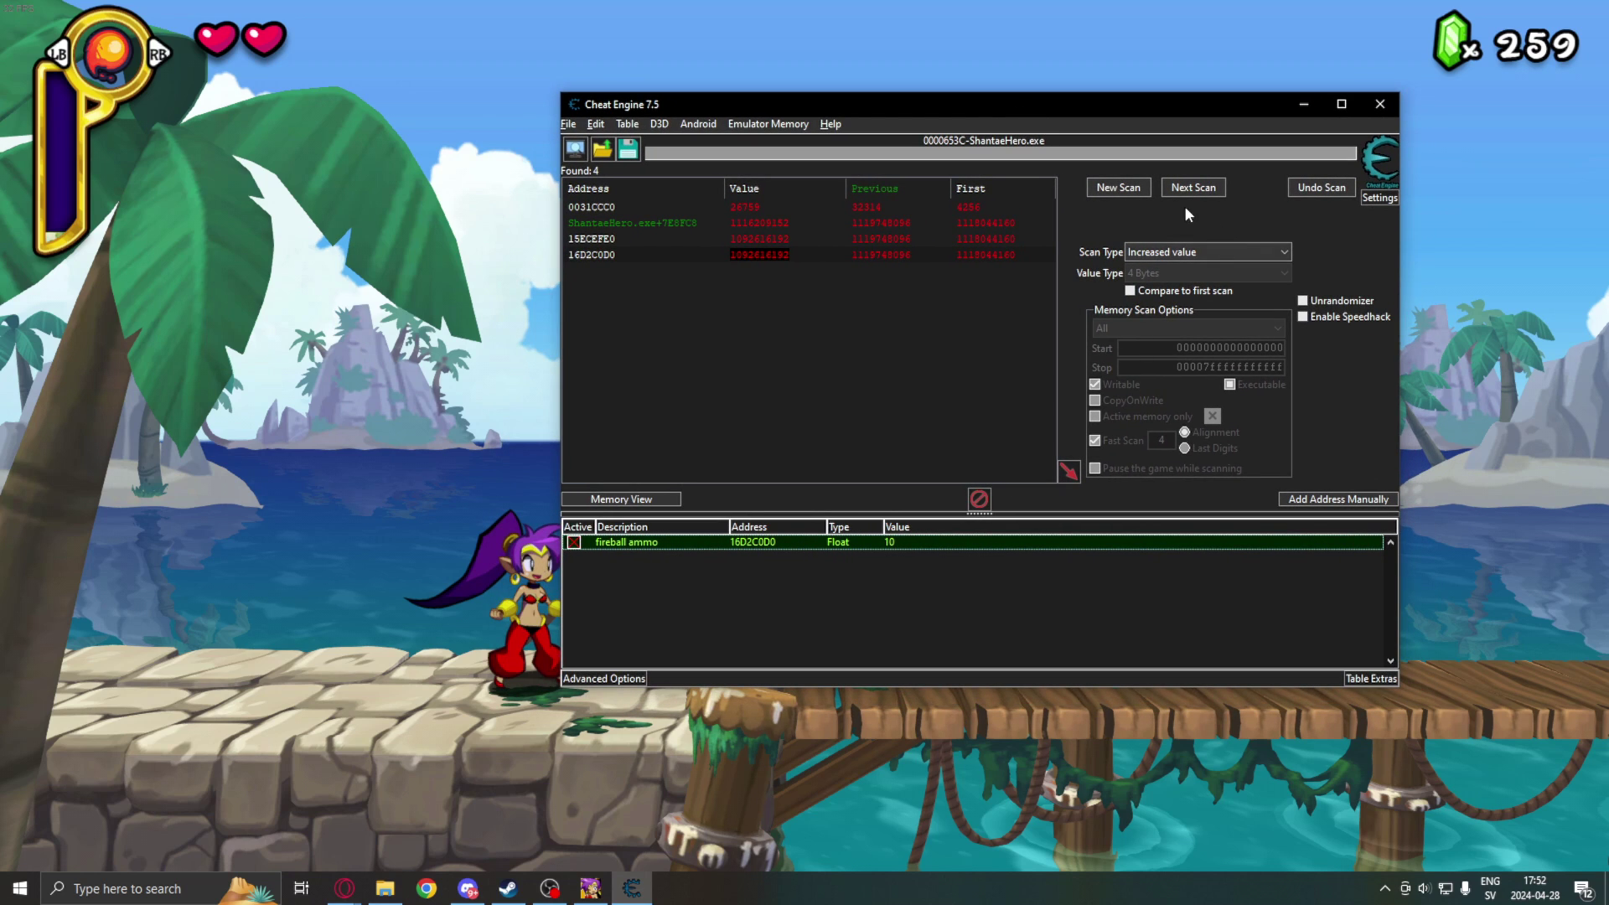
drag(1145, 104, 1132, 107)
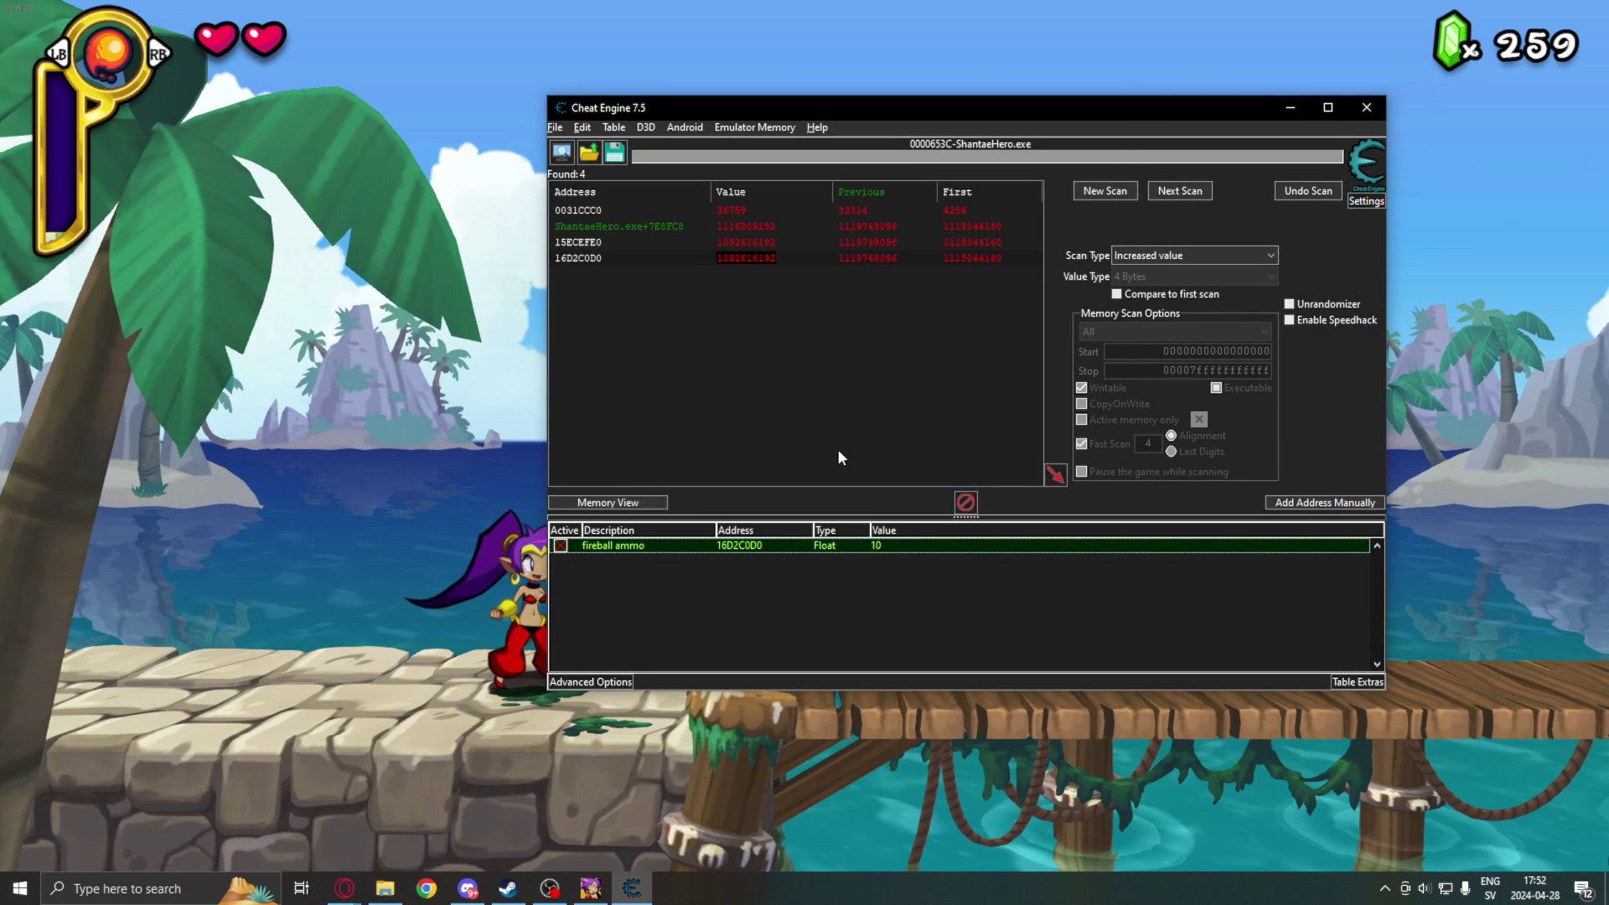